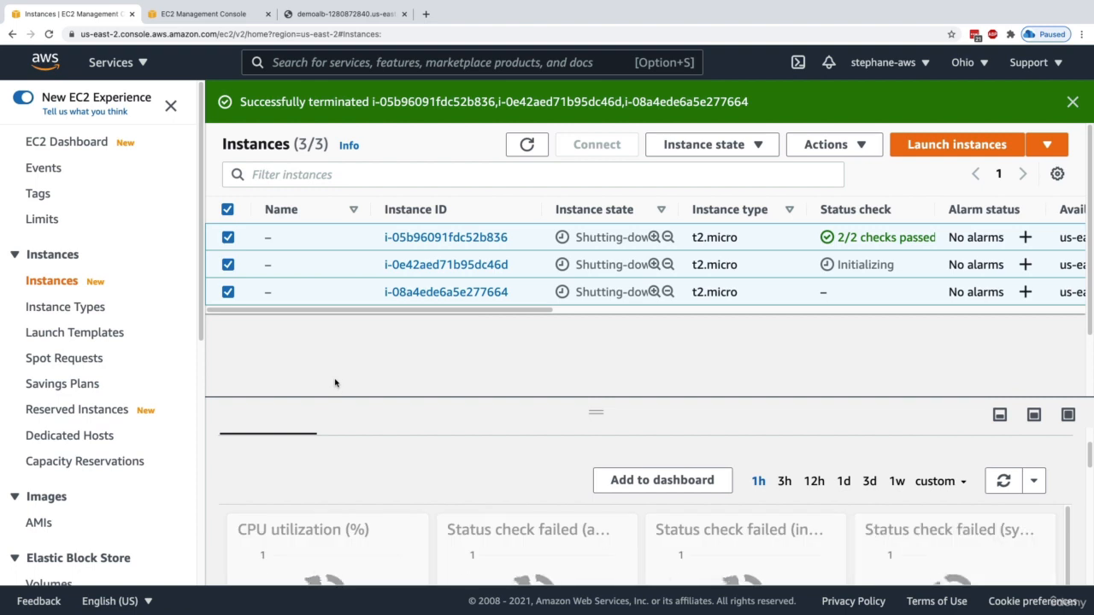
Step: Start creating a new Auto Scaling group from the EC2 console and name it DemoASG
scroll(132, 366, "down", 5)
scroll(133, 366, "down", 6)
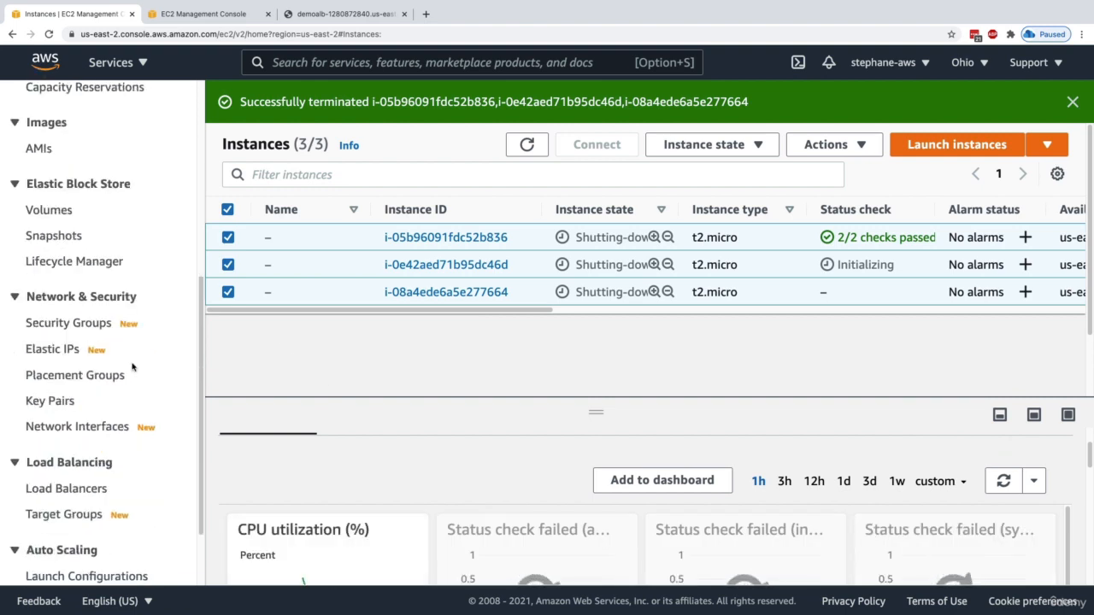
left_click(105, 509)
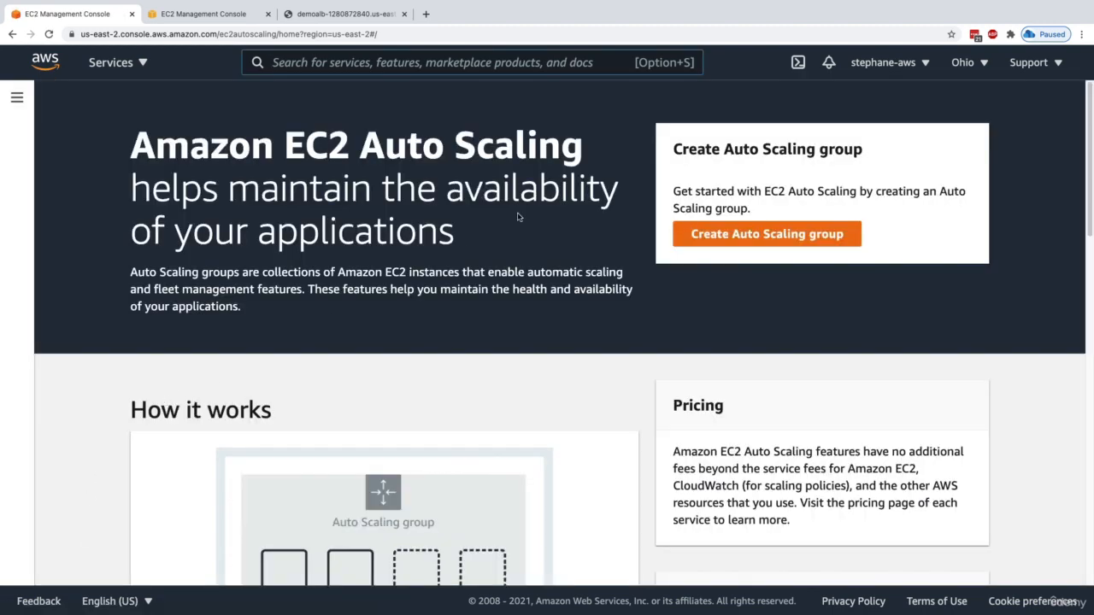
left_click(730, 233)
left_click(411, 341)
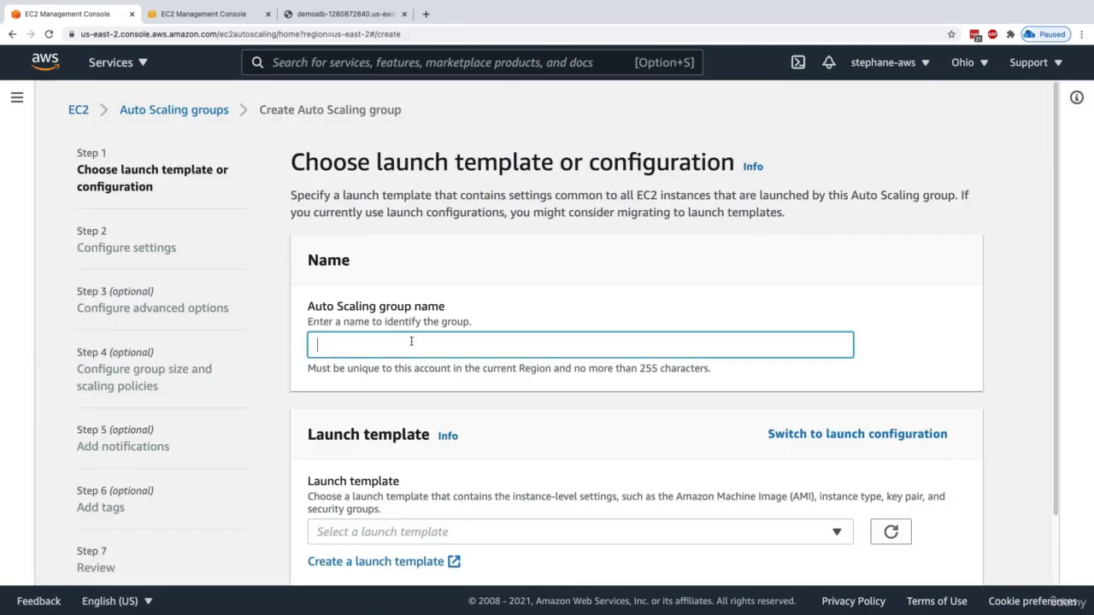
type("DemoASG")
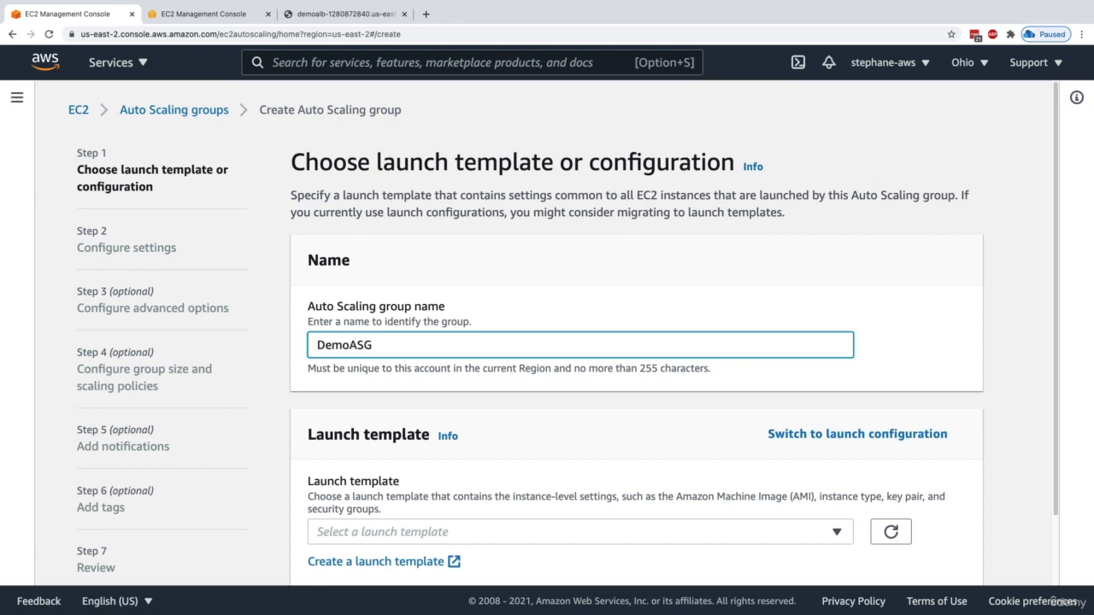
Step: Start creating a new launch template for the Auto Scaling group and name it MyDemoTemplate
scroll(563, 327, "down", 2)
triple_click(401, 416)
left_click(440, 412)
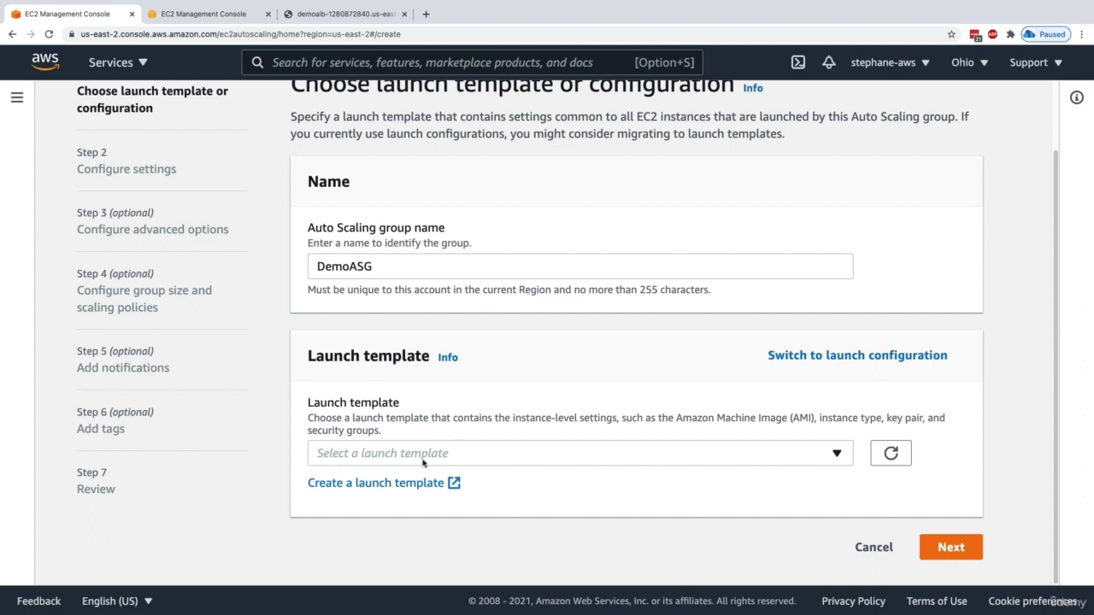
left_click(405, 483)
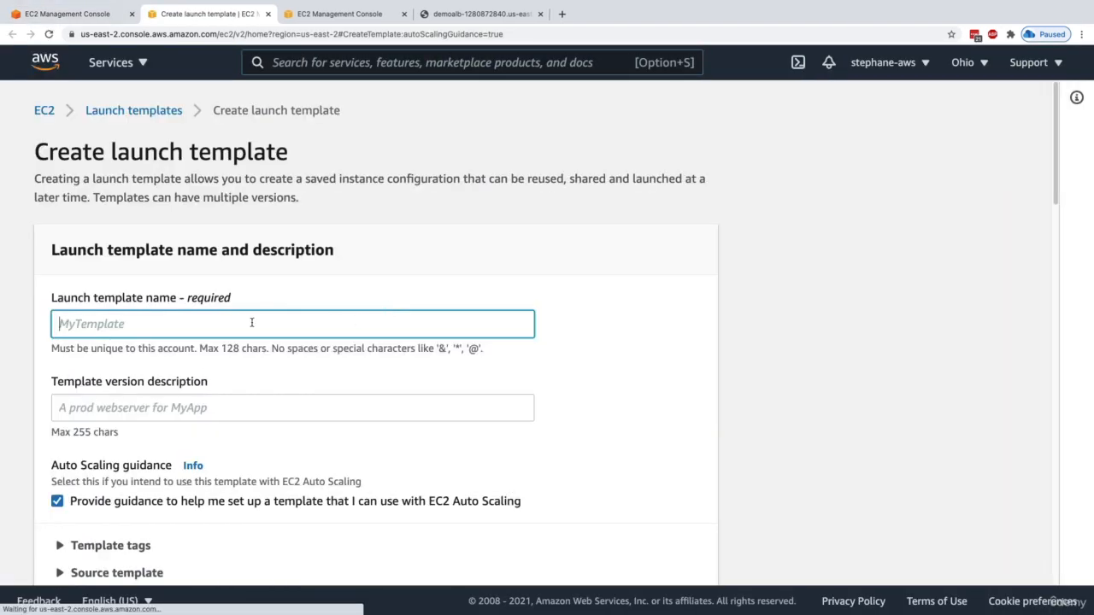
type("MyDemoTemplate")
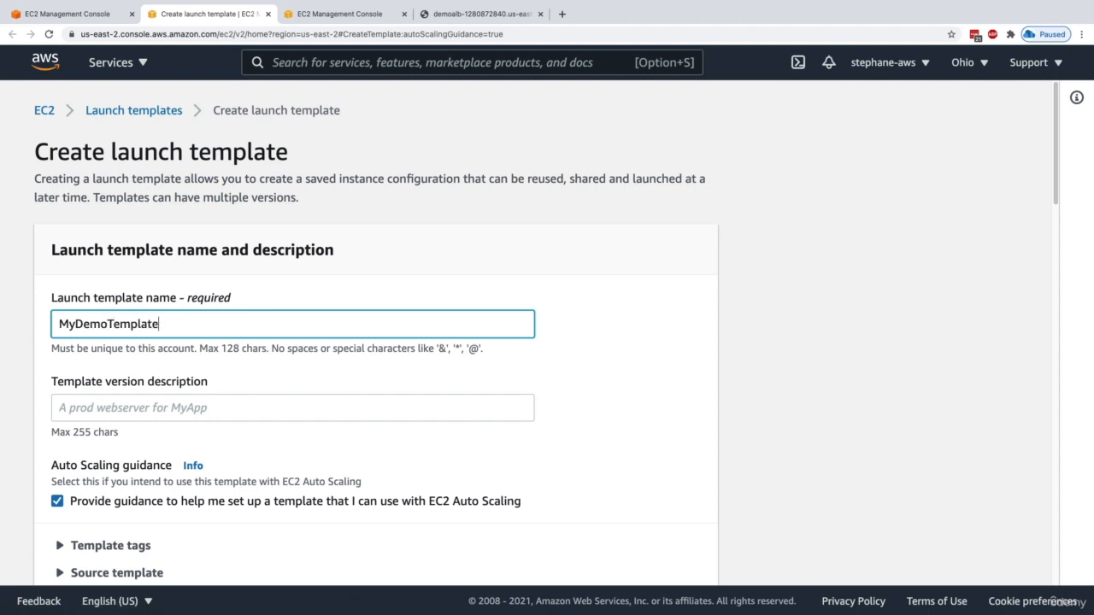
Step: Set the launch template's version description to TemplateDemo
left_click(201, 374)
scroll(198, 371, "down", 1)
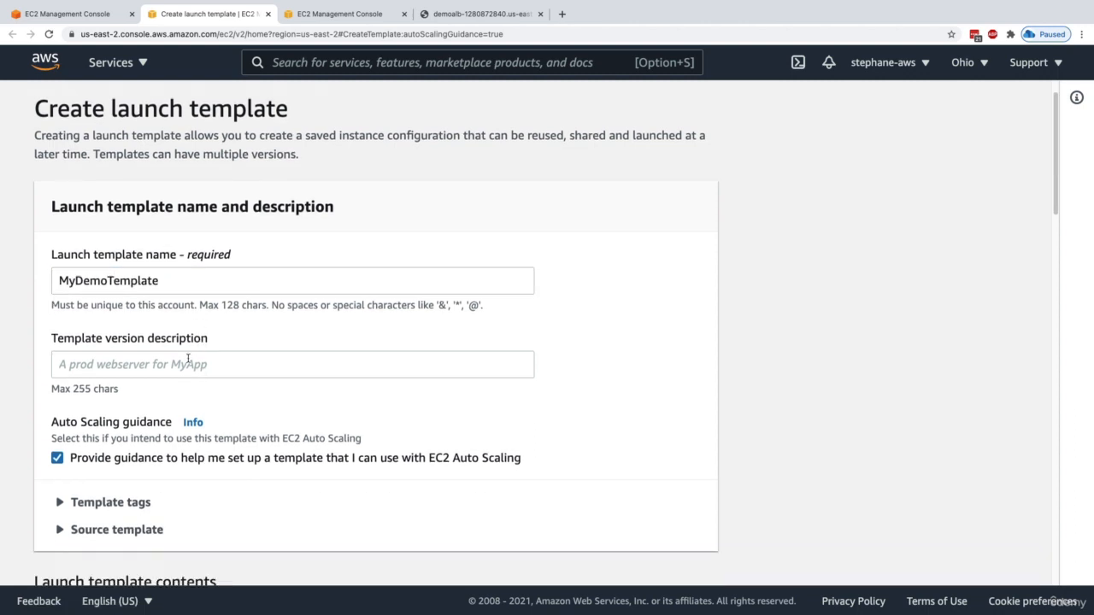
left_click(189, 359)
scroll(279, 307, "down", 1)
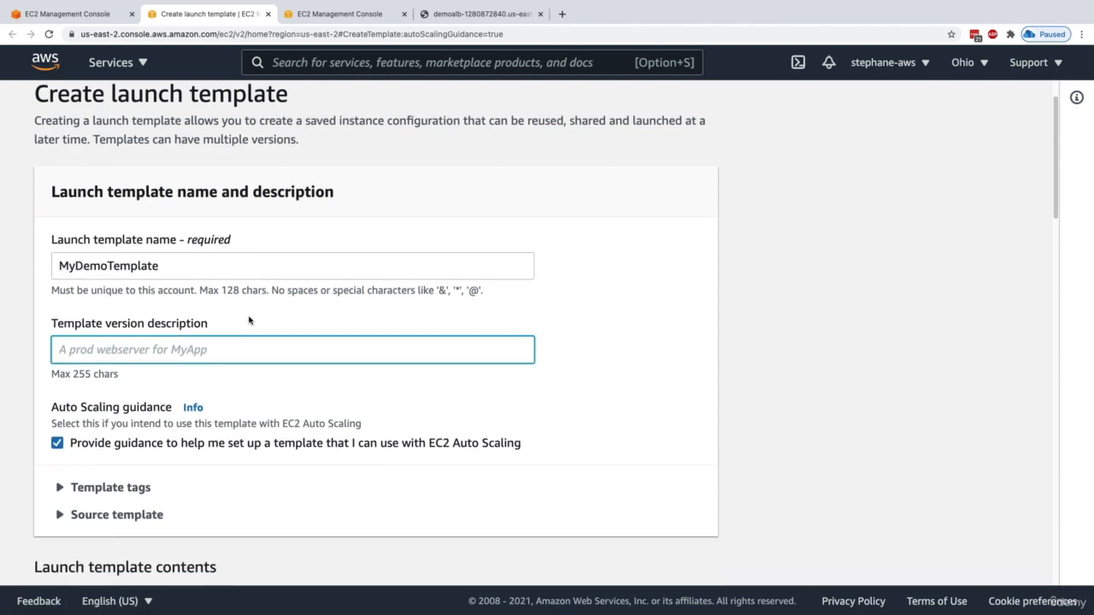
type("TemplateDemo")
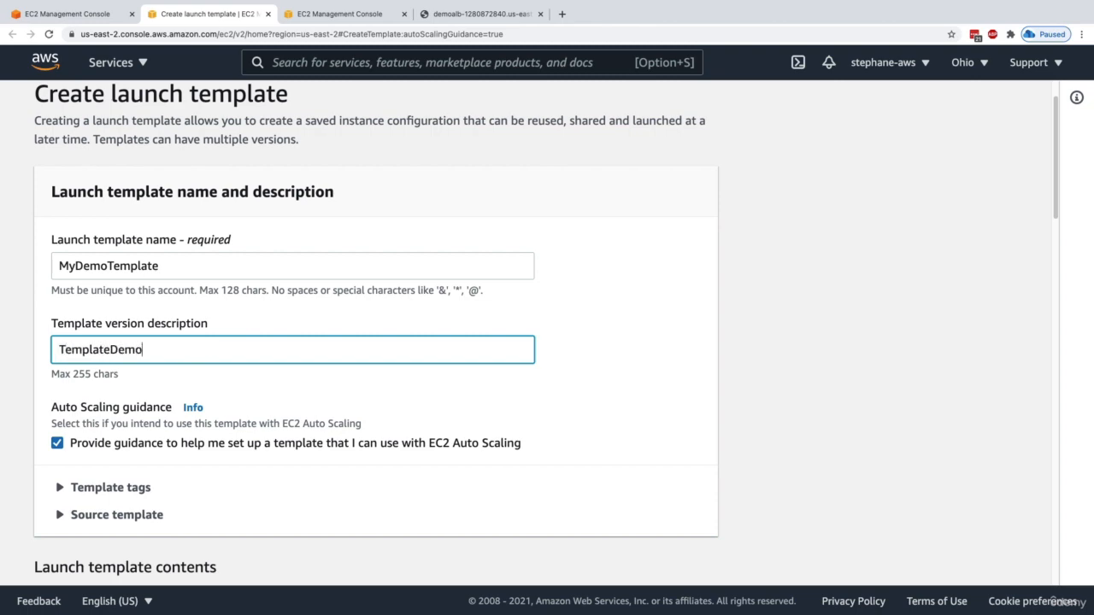
Step: Choose the 64-bit (x86) Amazon Linux 2 AMI (HVM), SSD Volume Type as the template's machine image
scroll(249, 320, "down", 1)
scroll(180, 345, "down", 5)
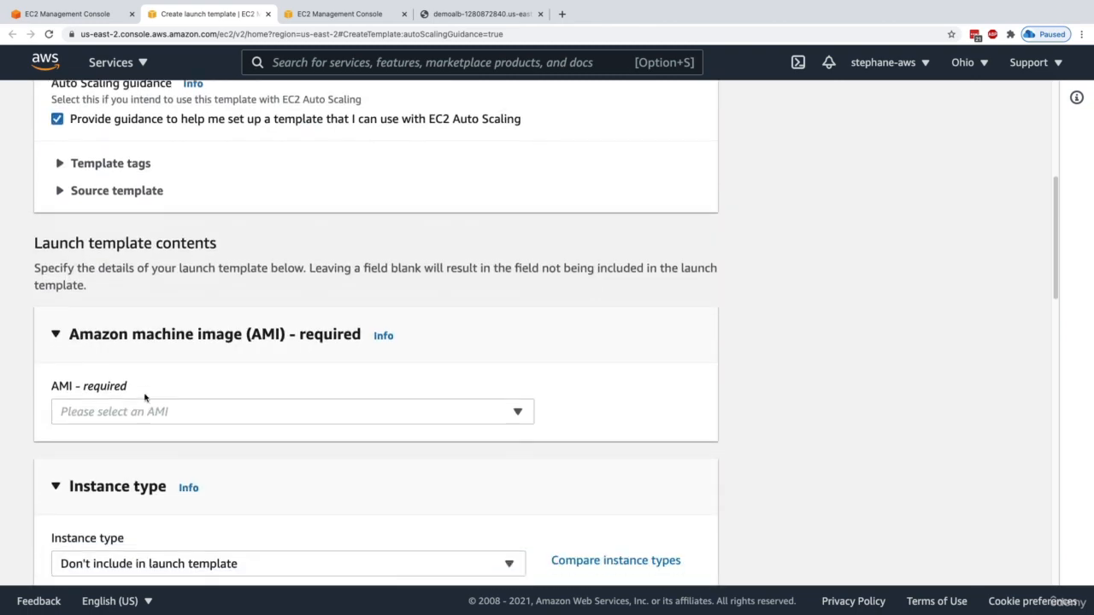
scroll(128, 363, "down", 1)
left_click(128, 352)
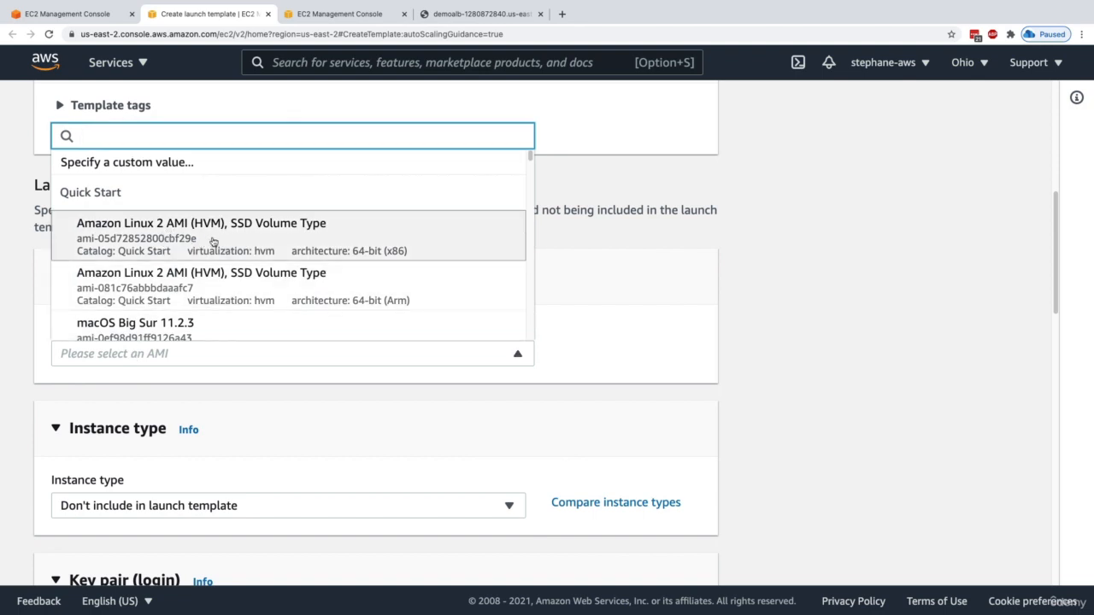
left_click(383, 237)
scroll(203, 423, "down", 3)
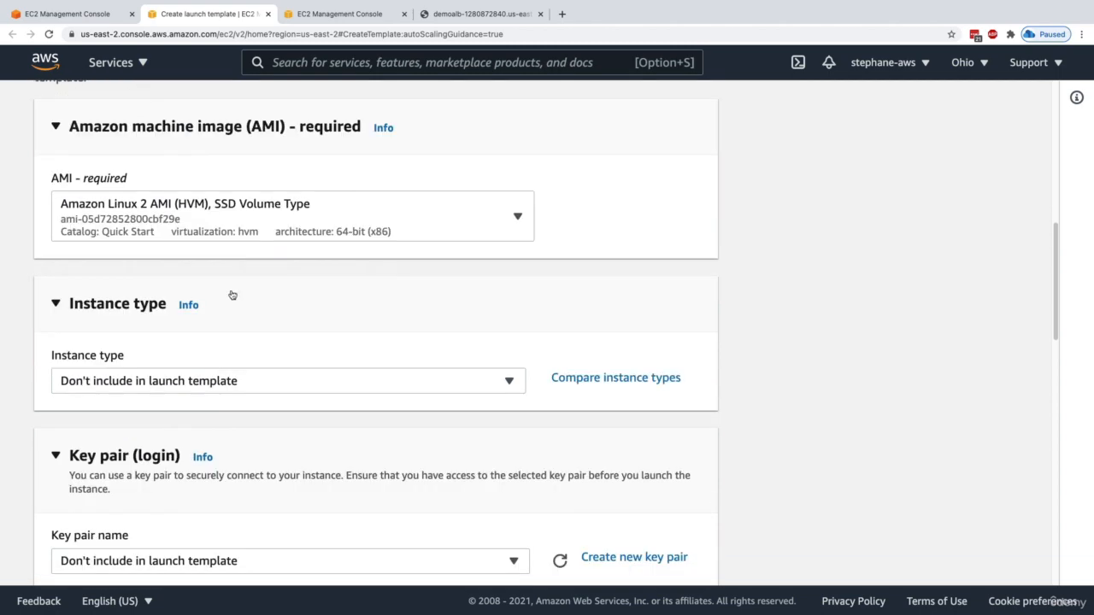
left_click(265, 222)
left_click(353, 352)
Step: Set the launch template's instance type to the free-tier-eligible t2.micro
scroll(214, 382, "down", 1)
left_click(189, 358)
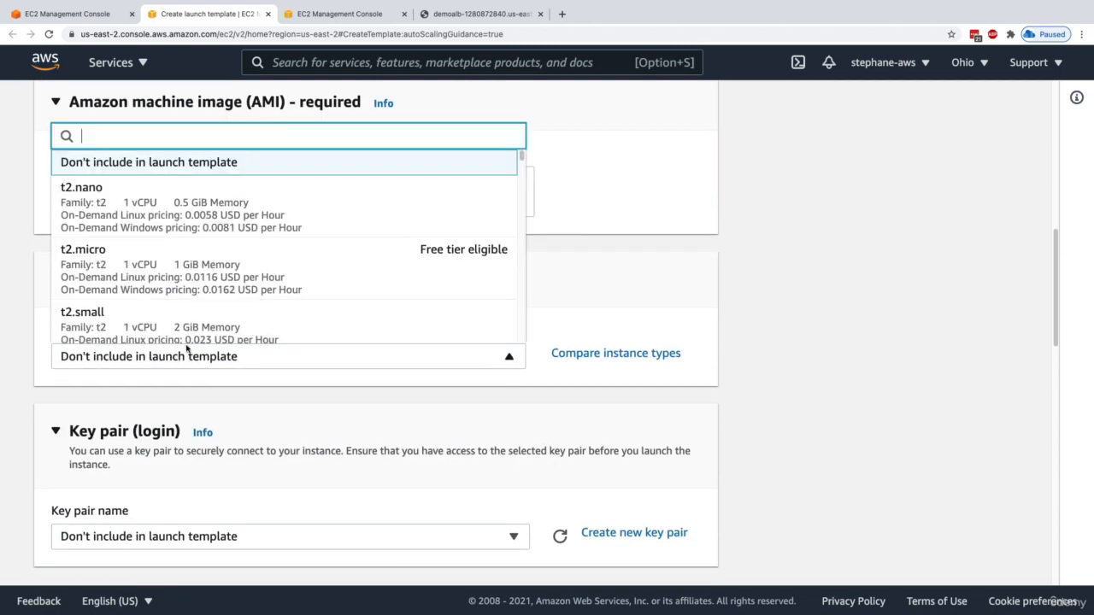
left_click(470, 263)
left_click(301, 376)
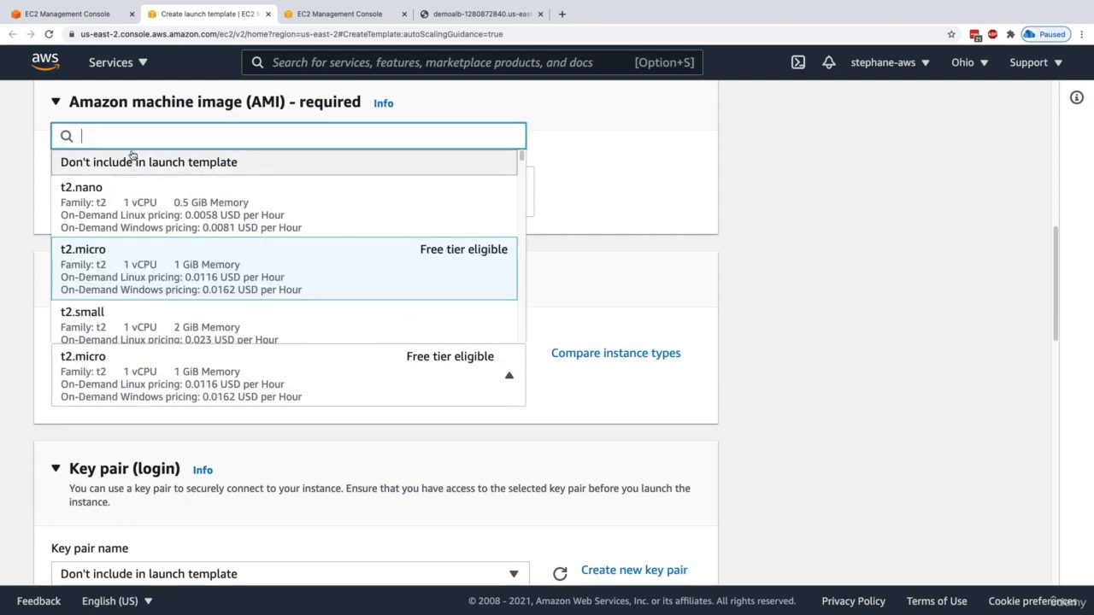
key("Escape")
left_click(376, 304)
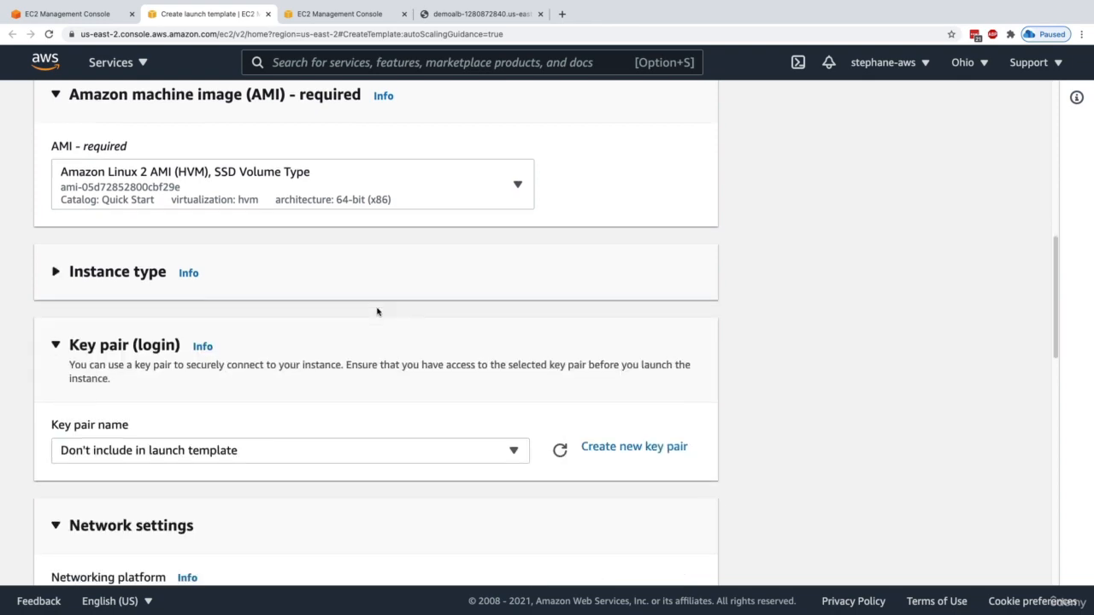
scroll(367, 320, "down", 1)
left_click(351, 276)
Step: Select EC2 Tutorial as the launch template's login key pair
scroll(342, 308, "down", 3)
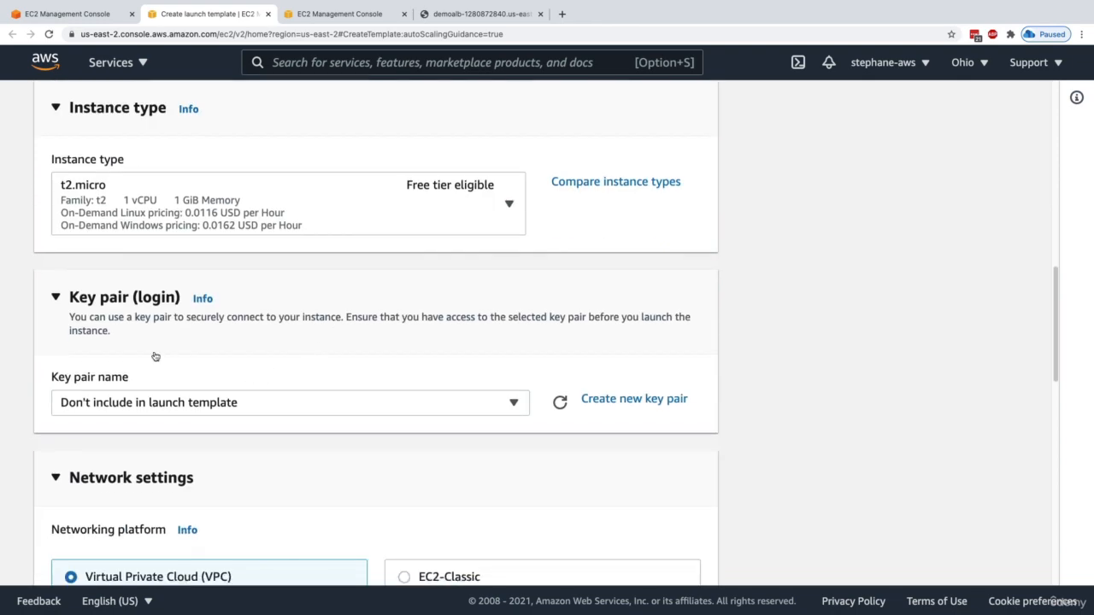
scroll(158, 363, "down", 1)
left_click(177, 387)
left_click(182, 486)
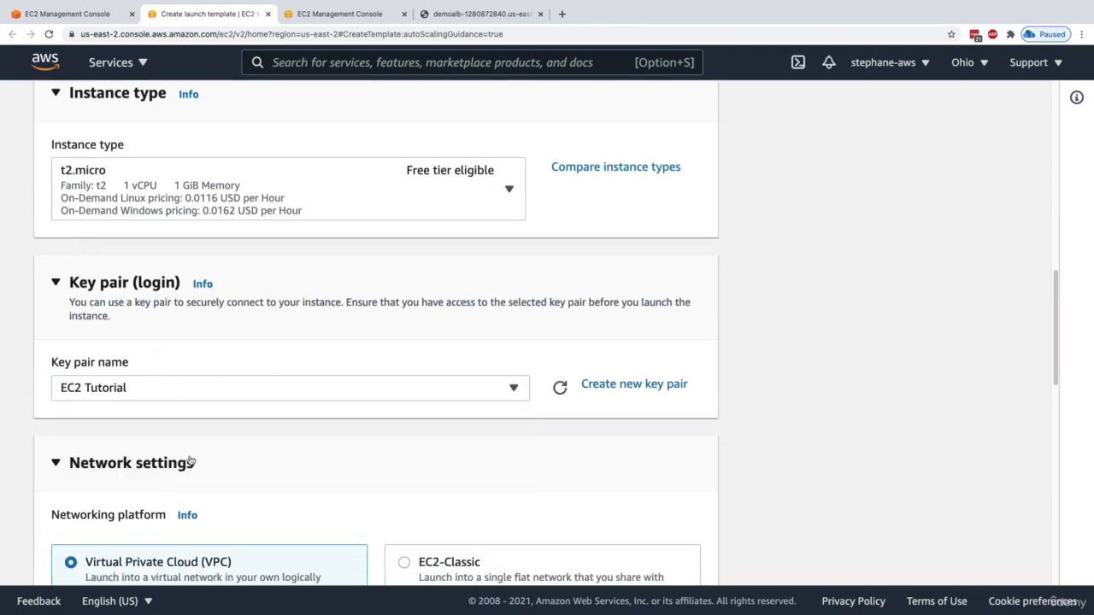
Step: Add the existing launch-wizard-1 security group to the template's network settings
scroll(208, 423, "down", 3)
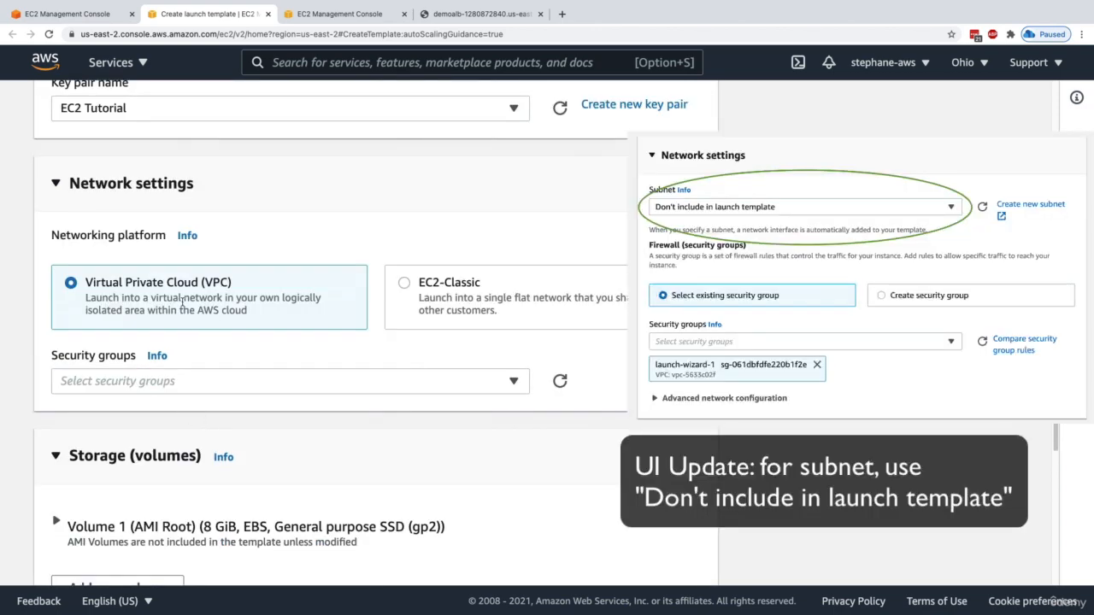
scroll(231, 304, "down", 3)
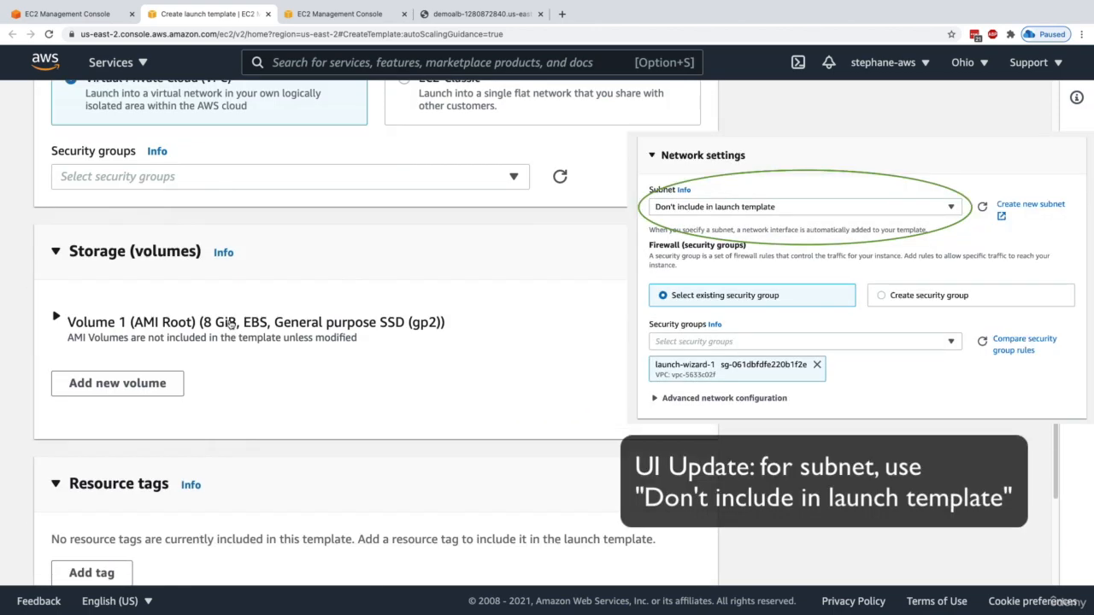
left_click(226, 177)
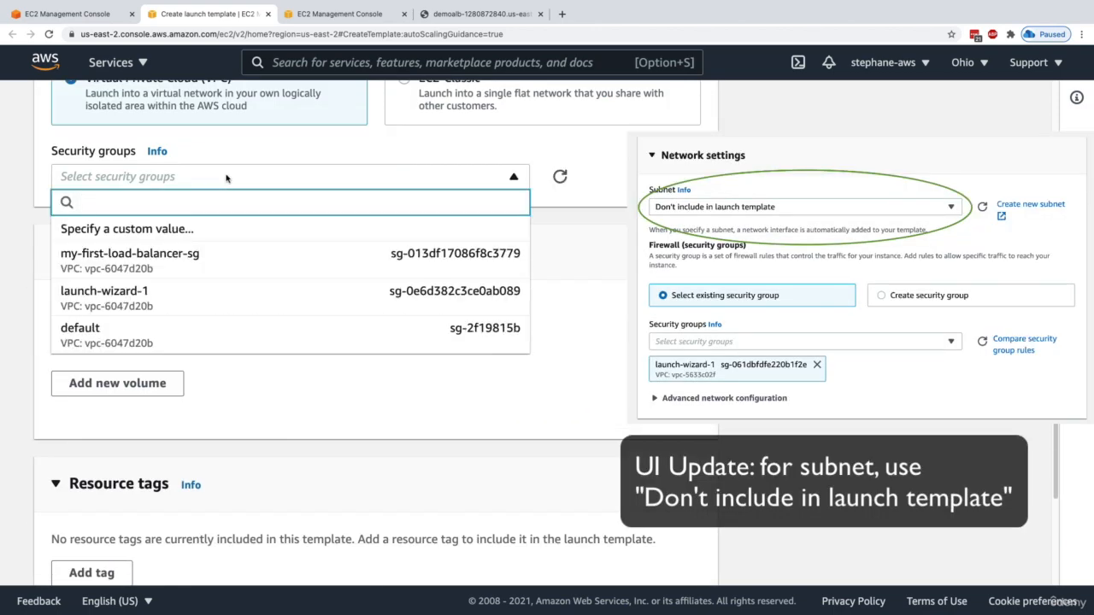
left_click(159, 299)
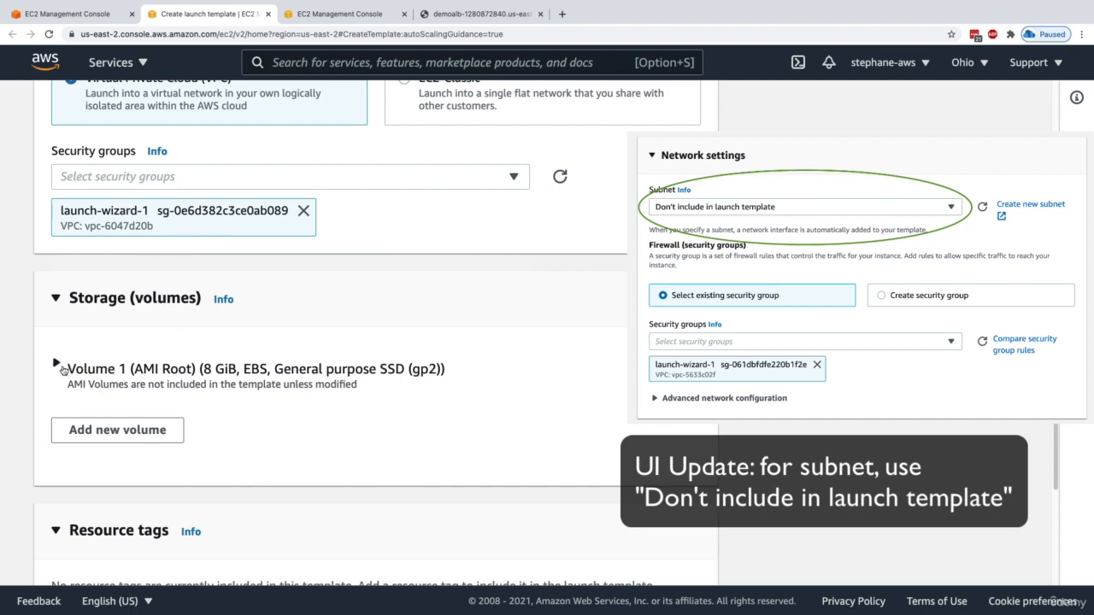
Step: Copy the ec2-user-data.sh script from VS Code into the User data of the template's advanced details and create the launch template
scroll(303, 366, "down", 3)
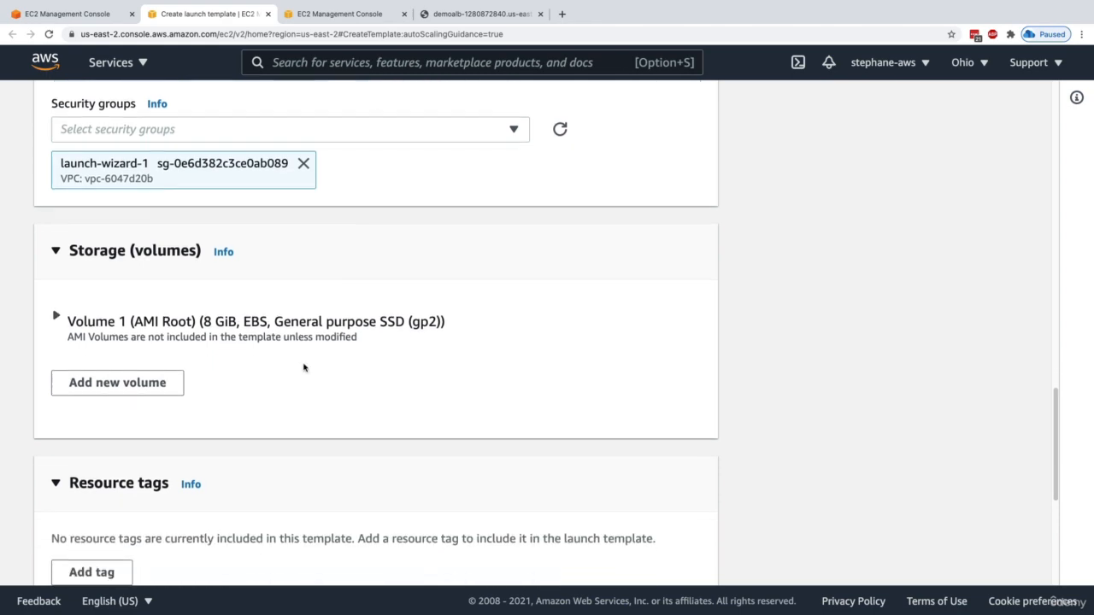
scroll(303, 367, "down", 2)
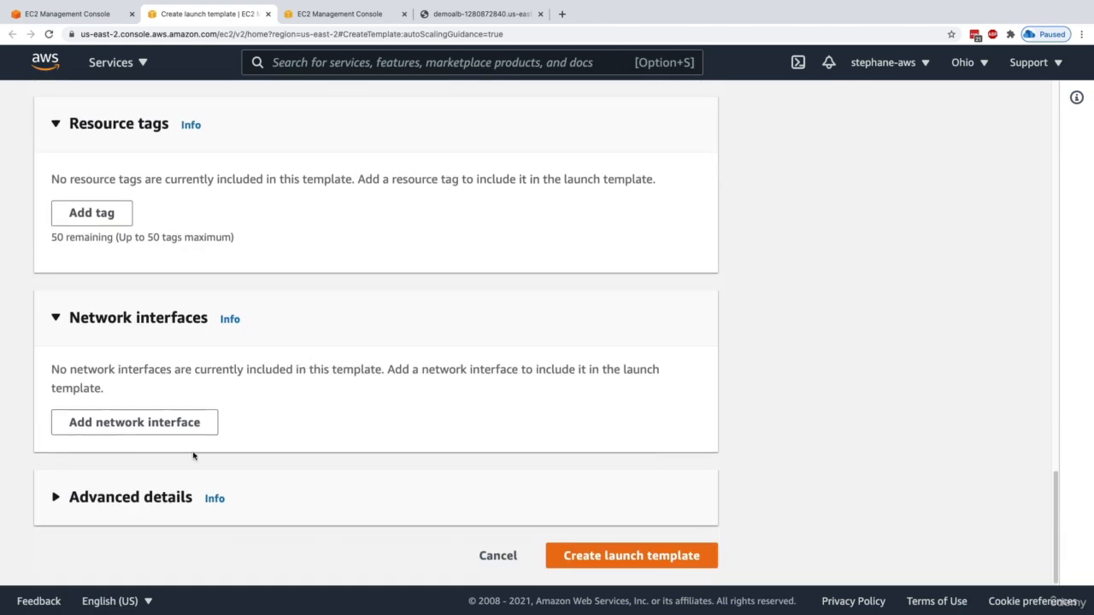
left_click(135, 496)
scroll(135, 496, "down", 4)
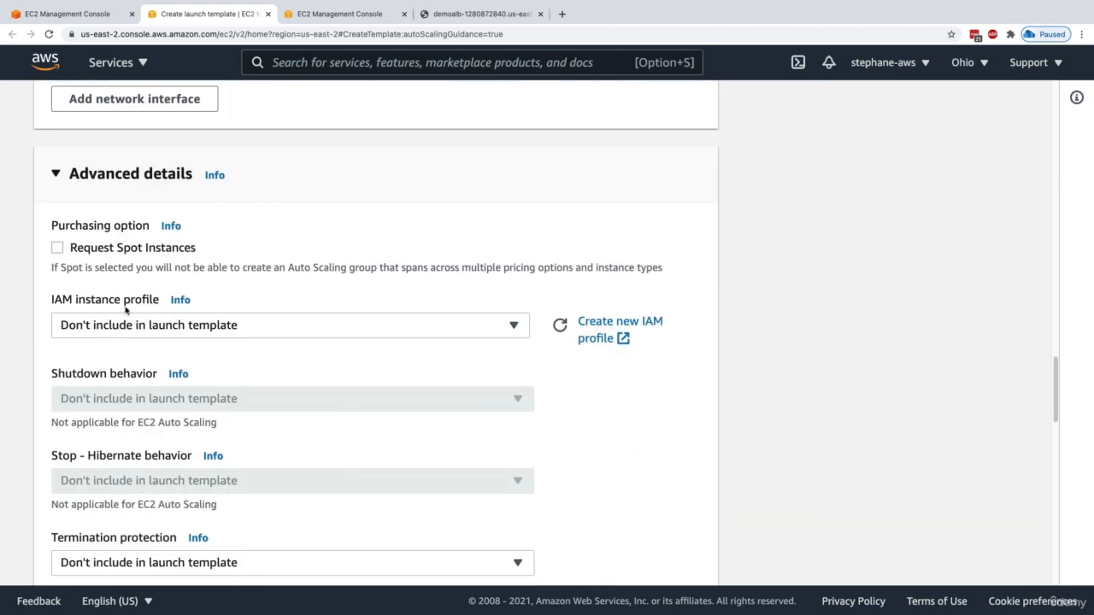
scroll(153, 330, "down", 1)
scroll(153, 330, "down", 8)
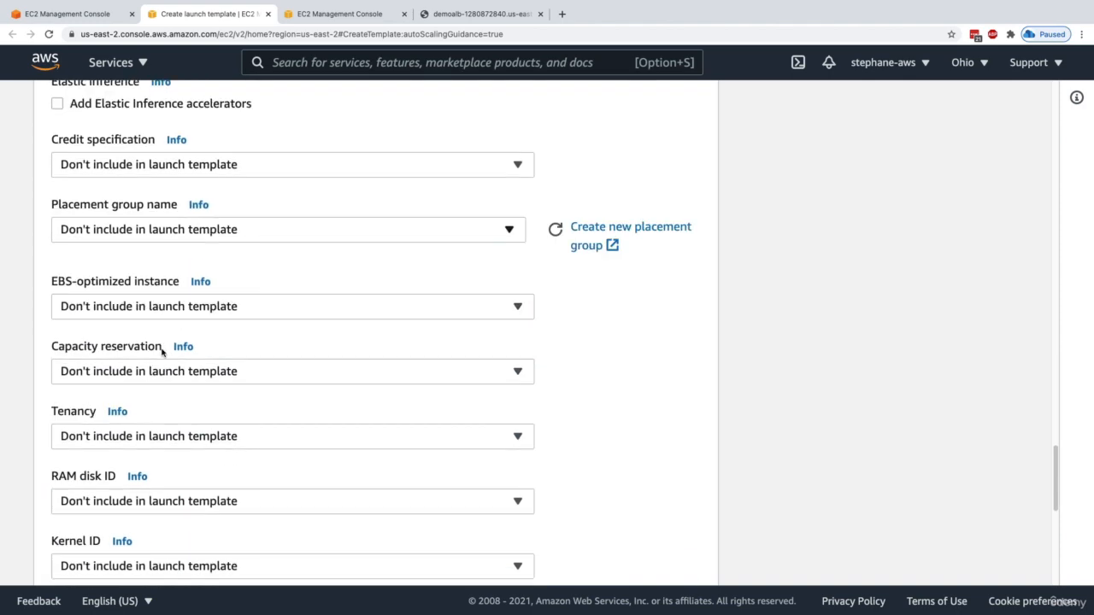
scroll(162, 351, "down", 4)
left_click(164, 446)
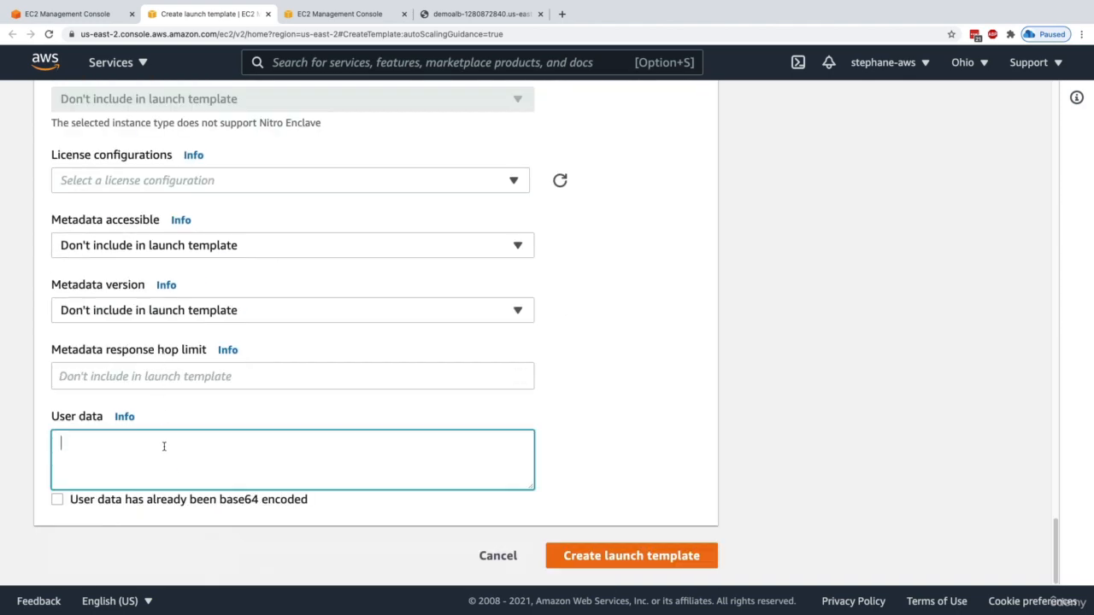
key("super+Tab")
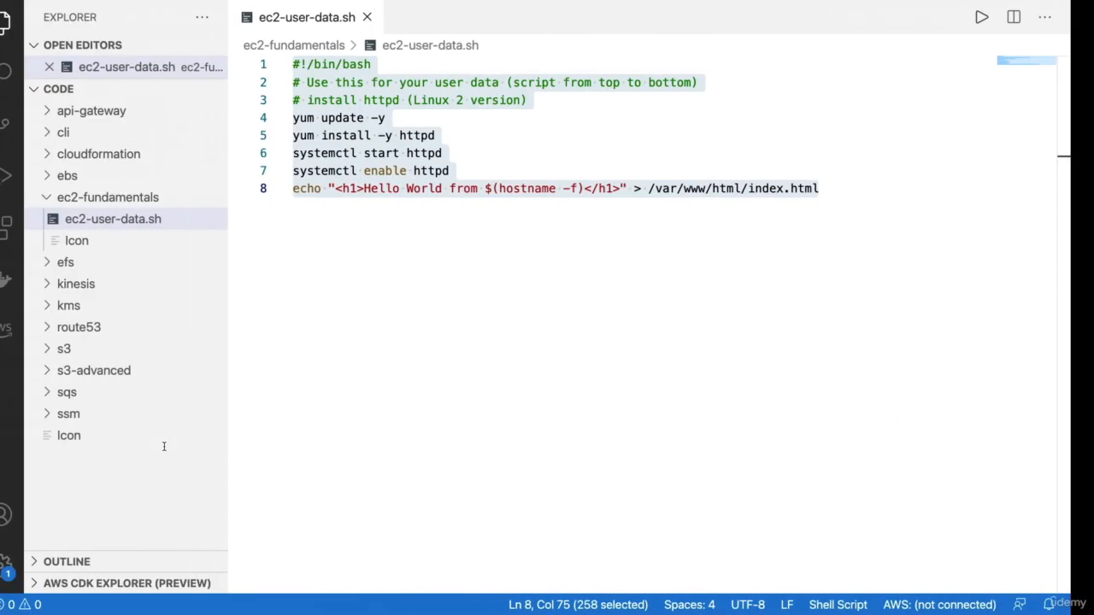
key("super+Tab")
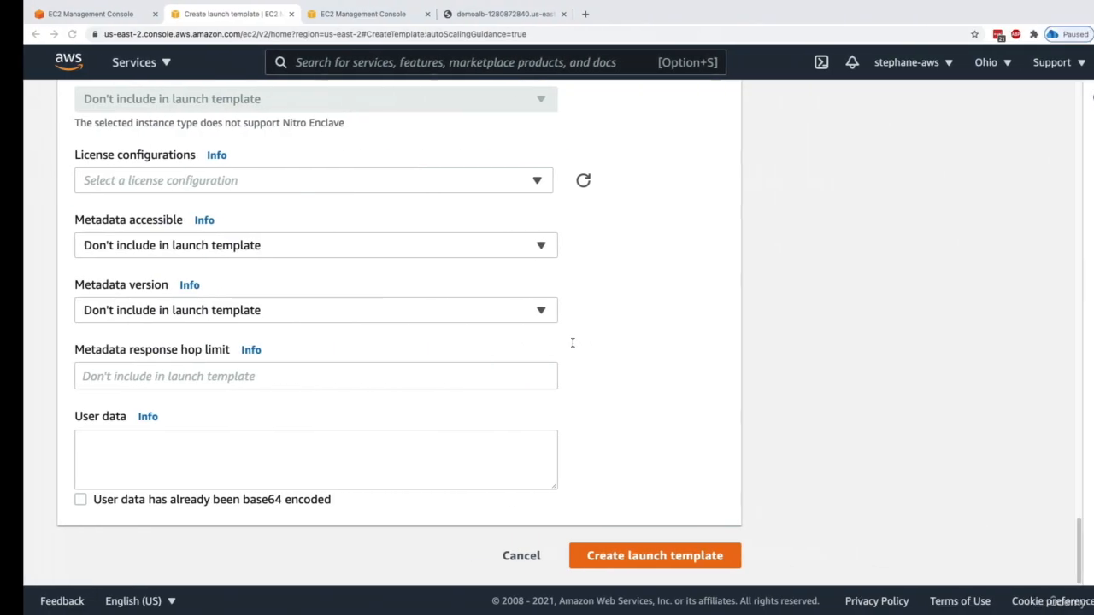
type("#!/bin/bash # Use this for your user data (script from top to bottom) # install httpd (Linux 2 version) yum update -y yum install -y httpd systemctl start httpd systemctl enable httpd echo \"<h1>Hello World from $(hostname -f)</h1>\" > /var/www/html/index.html")
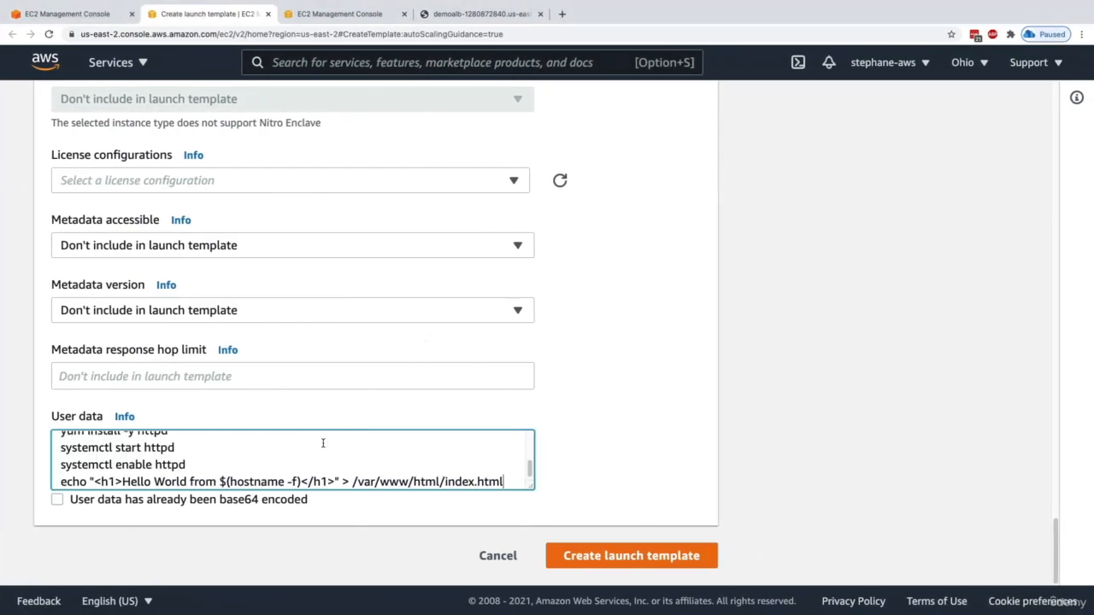
left_click(617, 557)
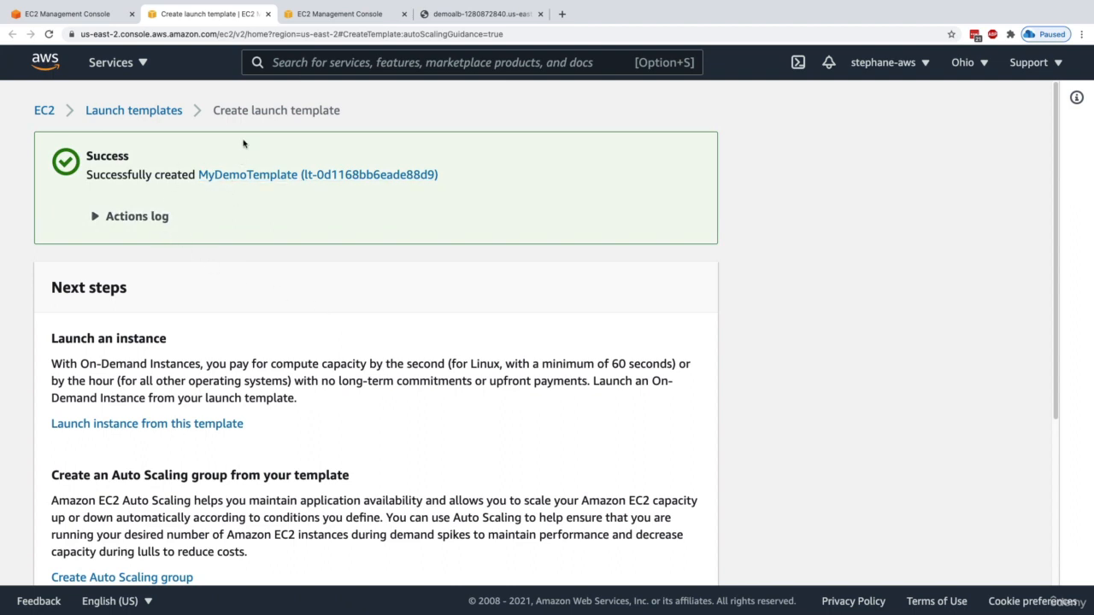
Step: Return to the DemoASG setup, close the launch template page, refresh the template list and select MyDemoTemplate
key("ctrl+shift+Tab")
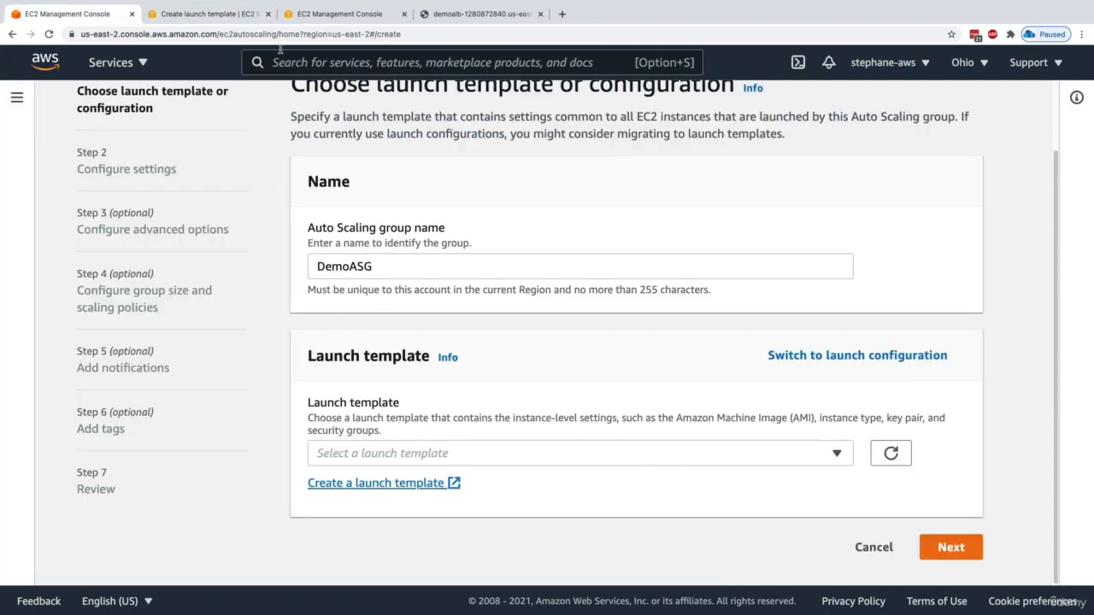
left_click(268, 13)
left_click(891, 453)
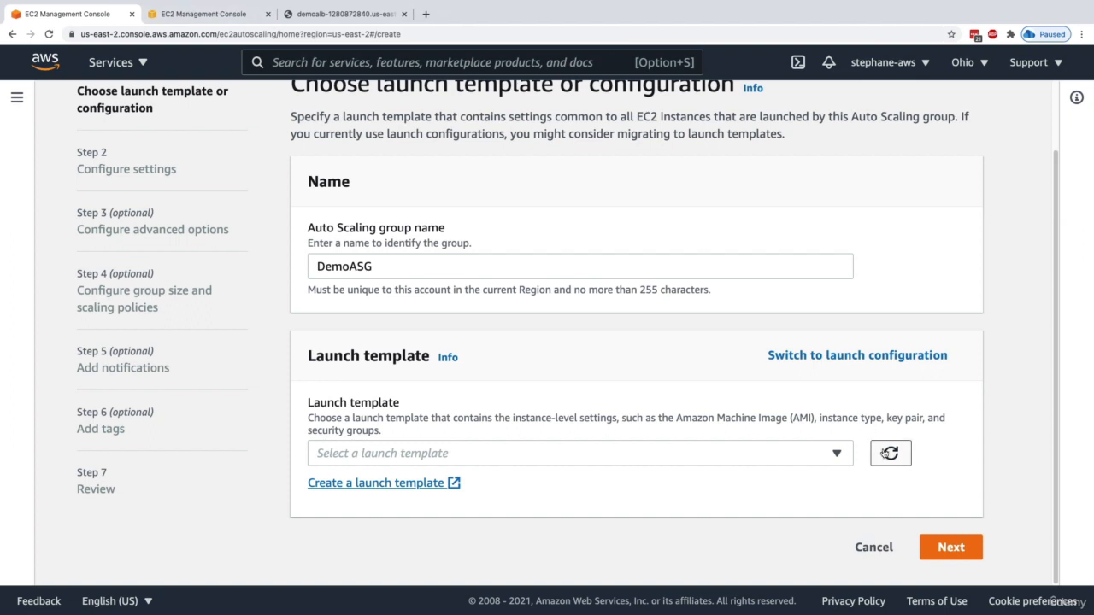
left_click(822, 462)
left_click(733, 503)
scroll(623, 476, "down", 1)
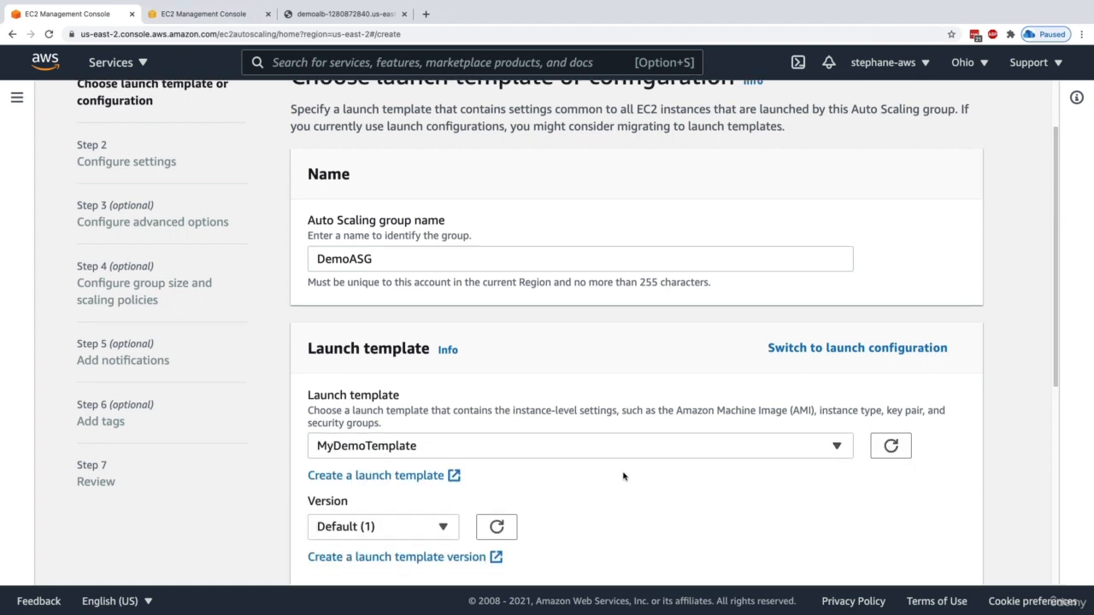
scroll(623, 476, "down", 2)
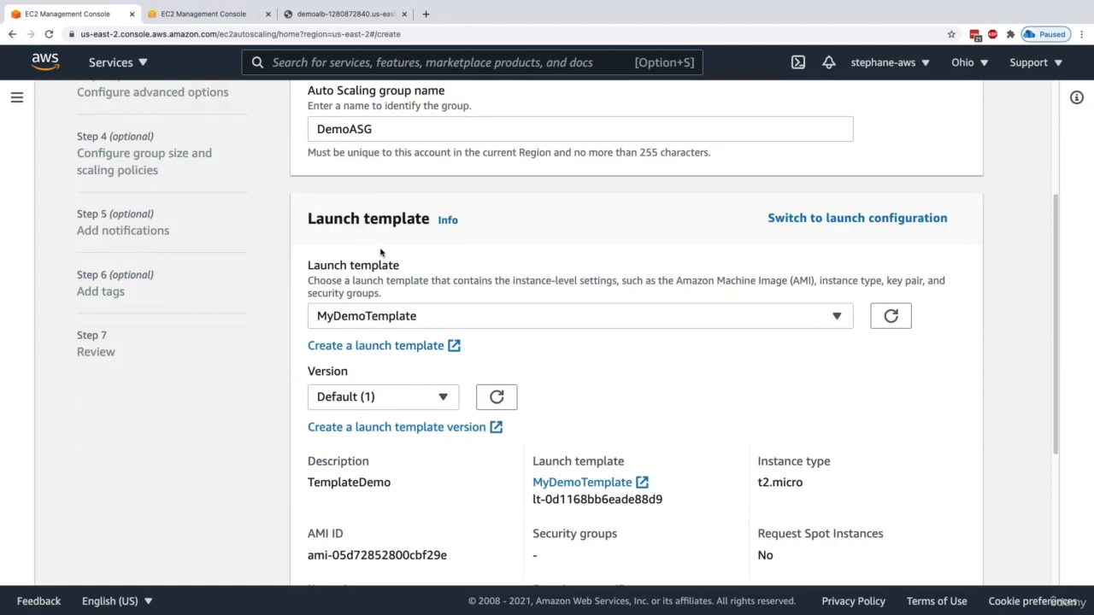
Step: Continue to the group settings with MyDemoTemplate and examine the Adhere to launch template purchase option
scroll(483, 351, "down", 3)
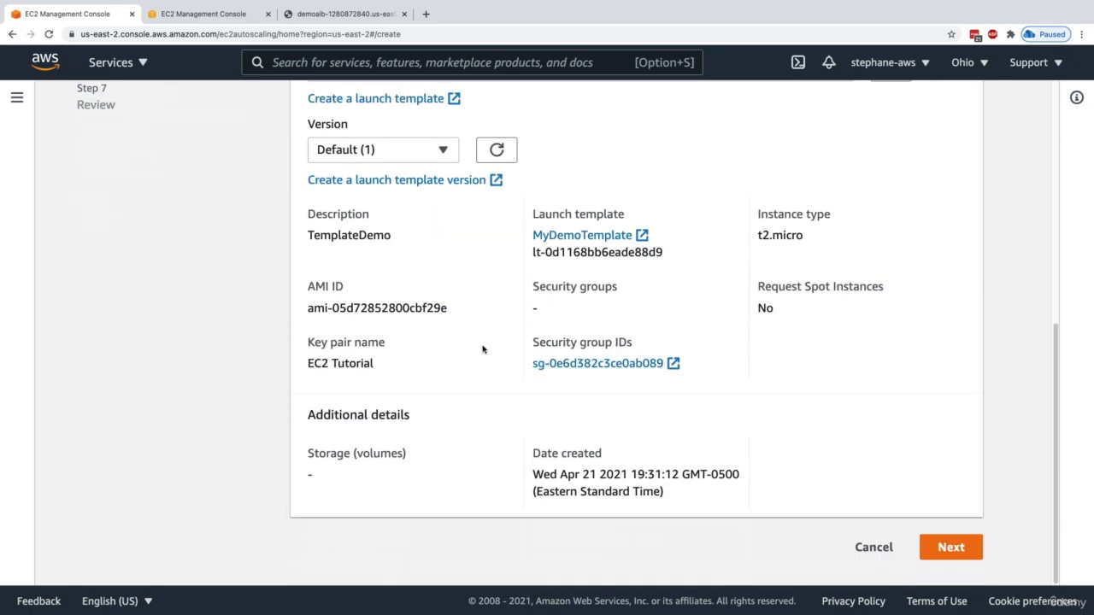
left_click(935, 545)
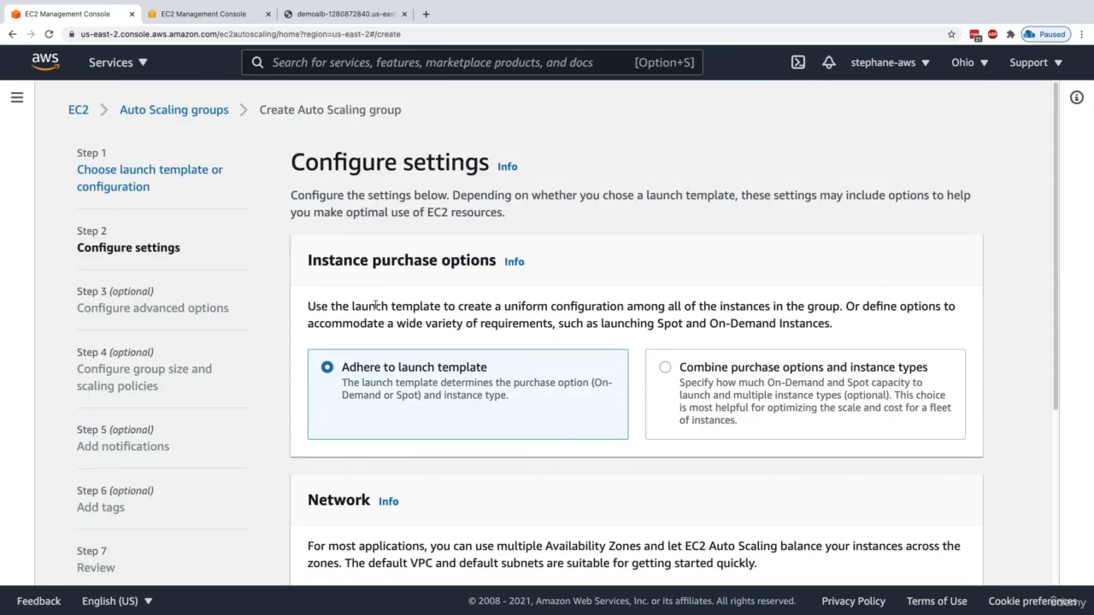
left_click_drag(317, 266, 493, 261)
left_click(494, 262)
left_click_drag(347, 368, 488, 366)
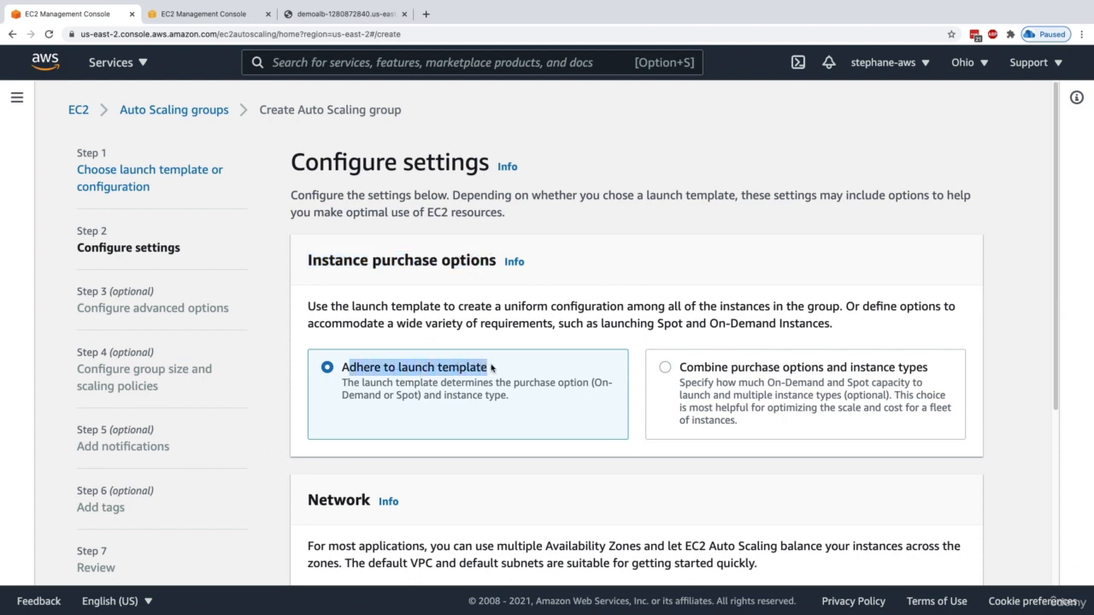
left_click(514, 365)
left_click_drag(590, 383, 603, 383)
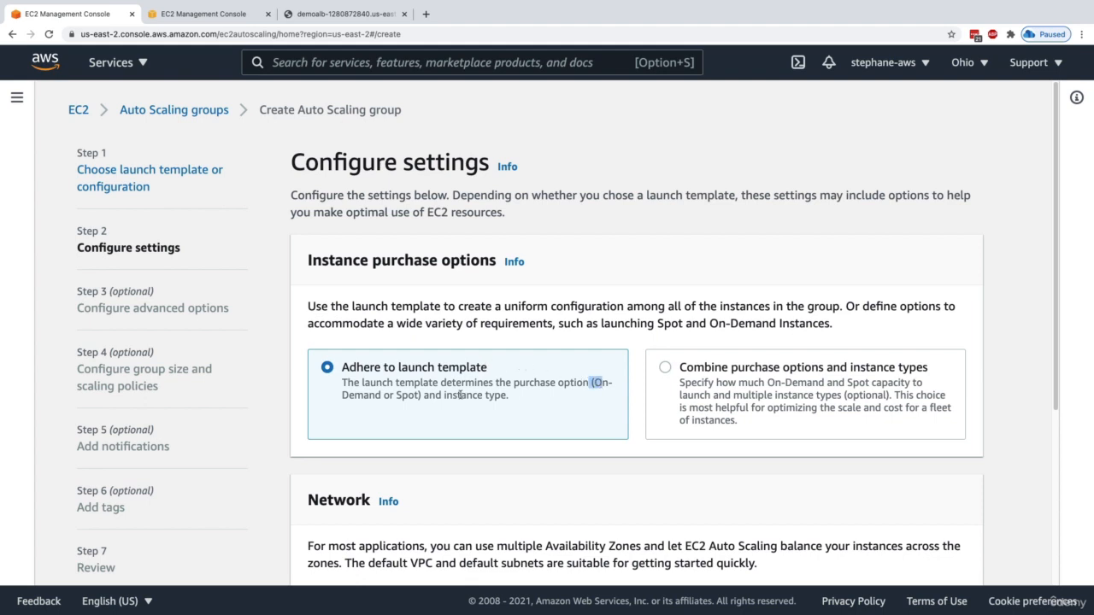
left_click(404, 396)
Step: Preview the Combine purchase options and instance types choice and switch back to Adhere to launch template
left_click(774, 369)
scroll(772, 372, "down", 2)
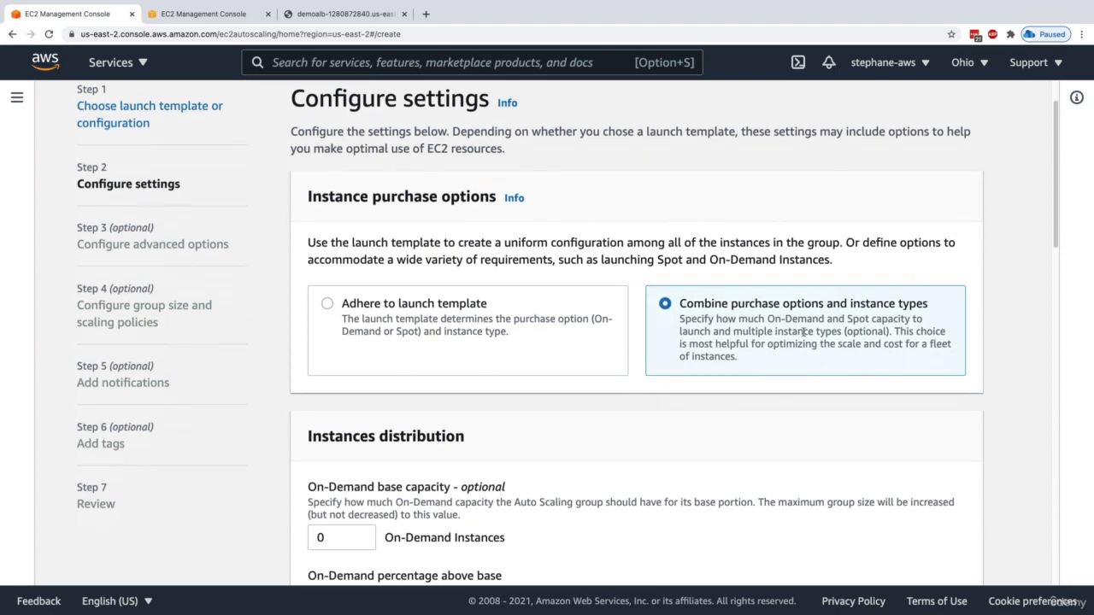
left_click_drag(749, 320, 907, 319)
left_click(907, 320)
left_click(328, 305)
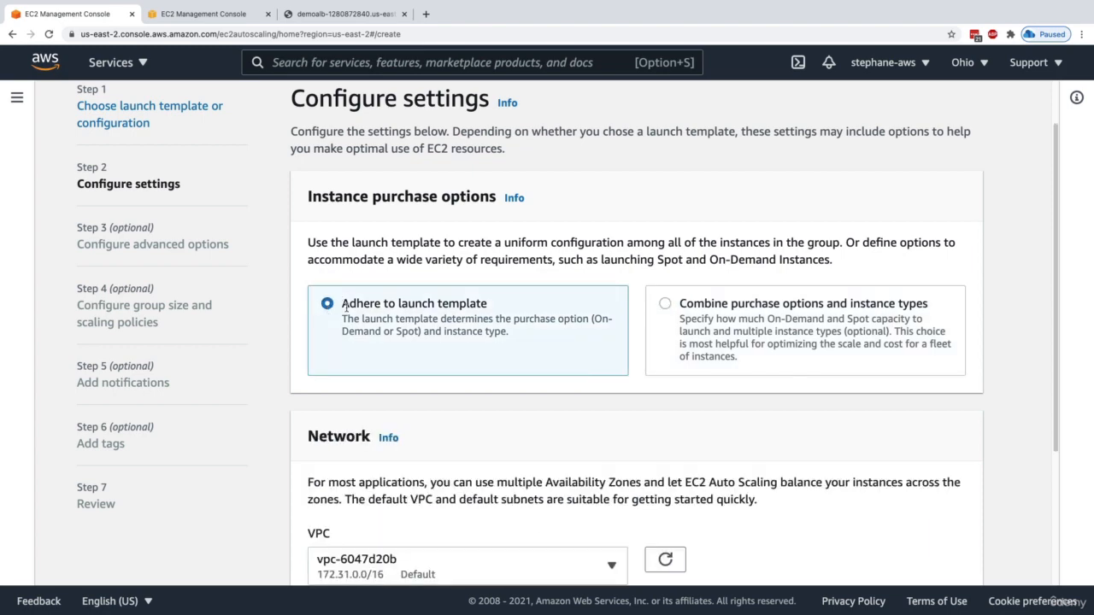
Step: Add the us-east-2a, us-east-2b and us-east-2c subnets of the default VPC and continue to the advanced options
scroll(379, 325, "down", 3)
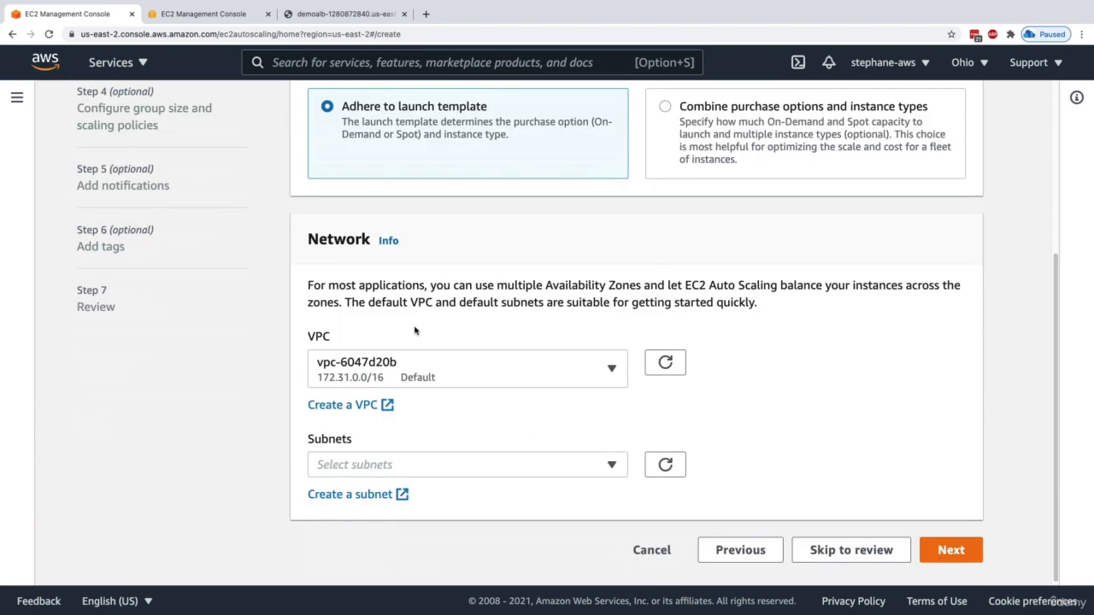
left_click(362, 462)
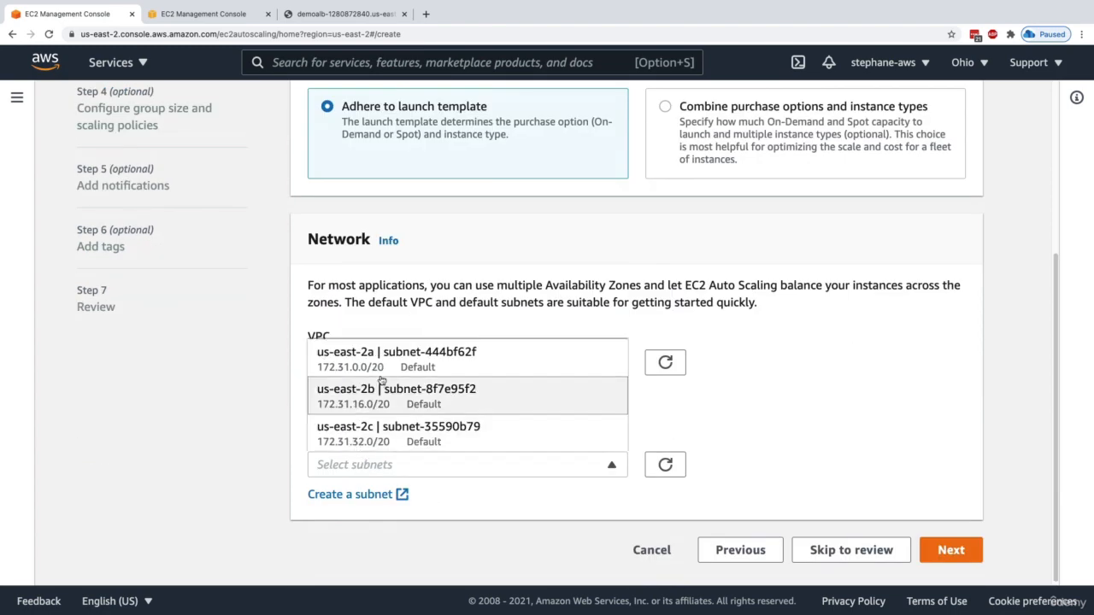
left_click(380, 359)
left_click(359, 391)
left_click(385, 432)
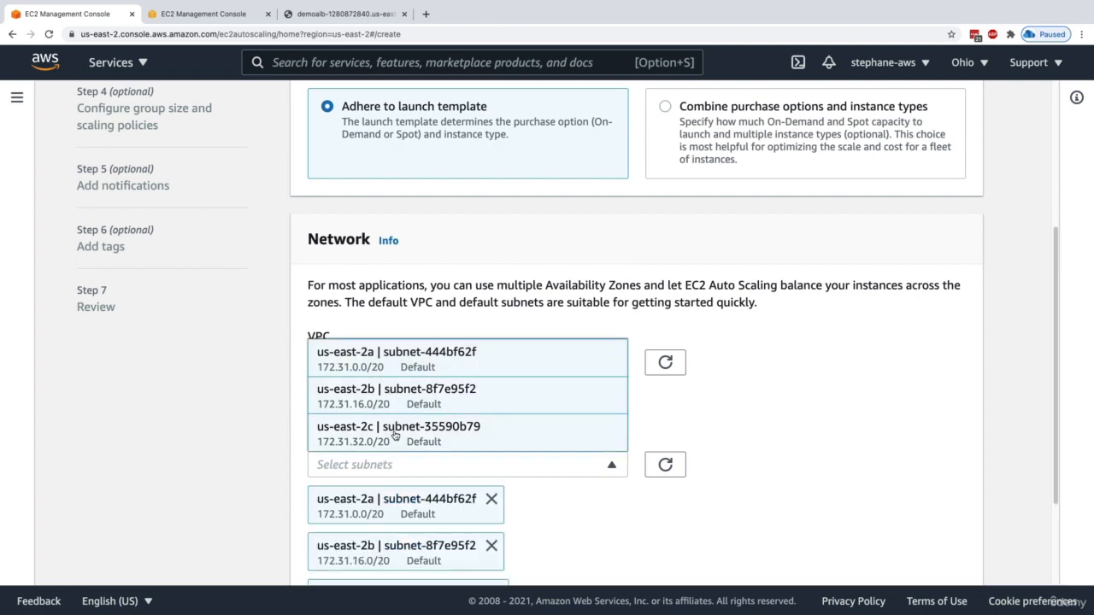
left_click(527, 313)
scroll(595, 334, "down", 2)
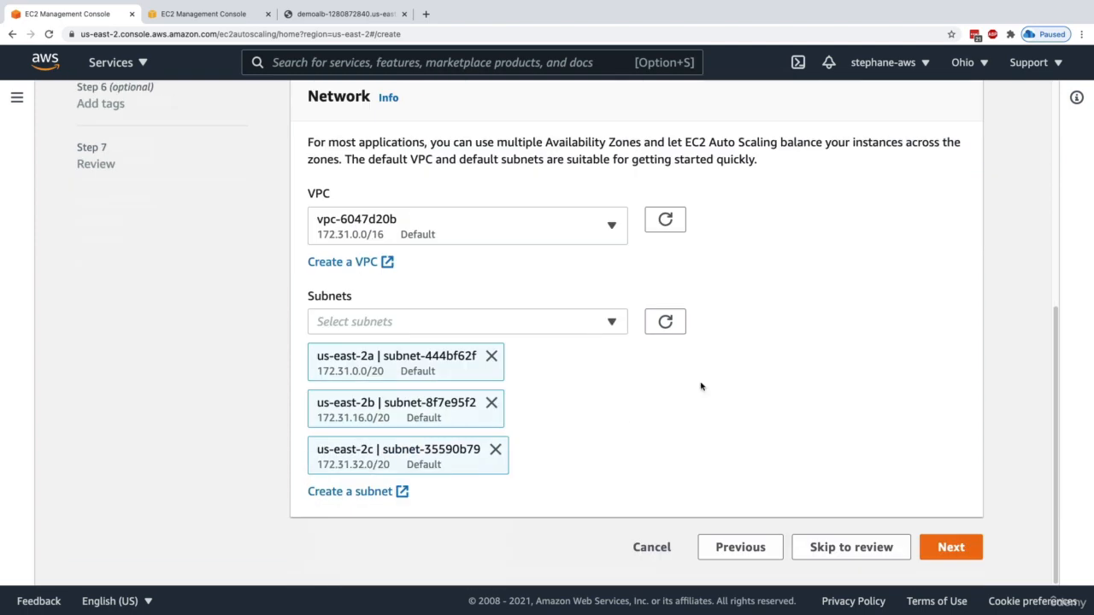
left_click(952, 547)
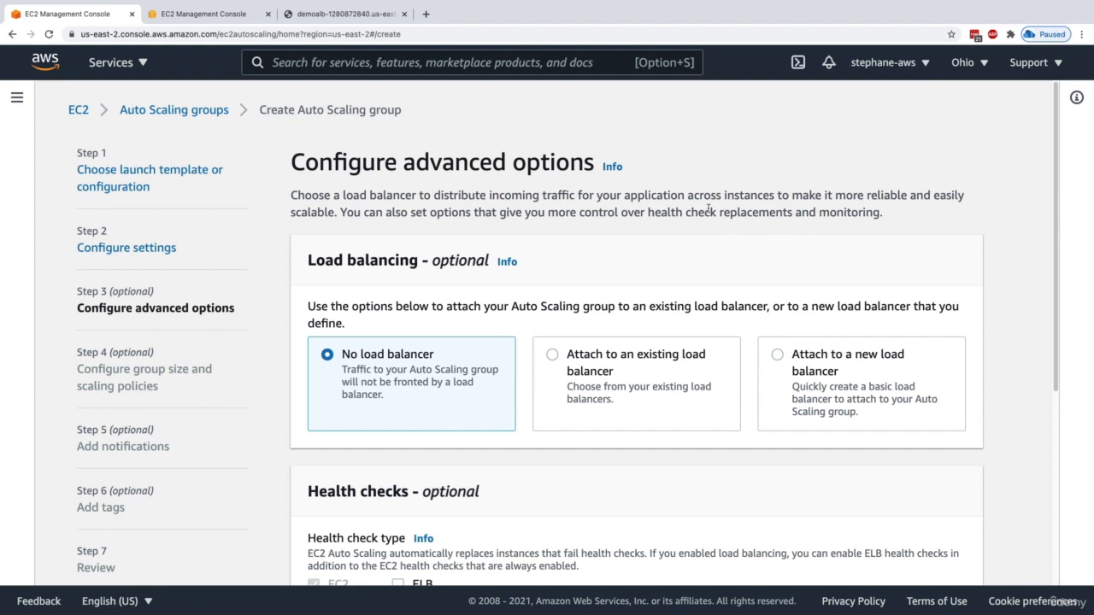
Step: Choose to attach the Auto Scaling group to an existing load balancer
scroll(708, 209, "down", 1)
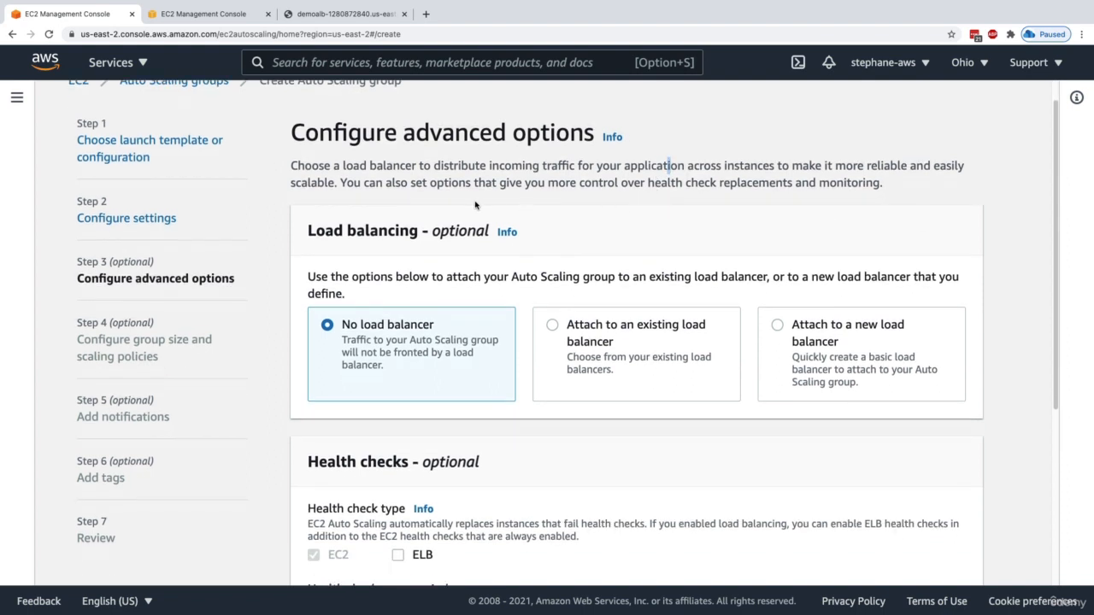
left_click_drag(413, 231, 464, 233)
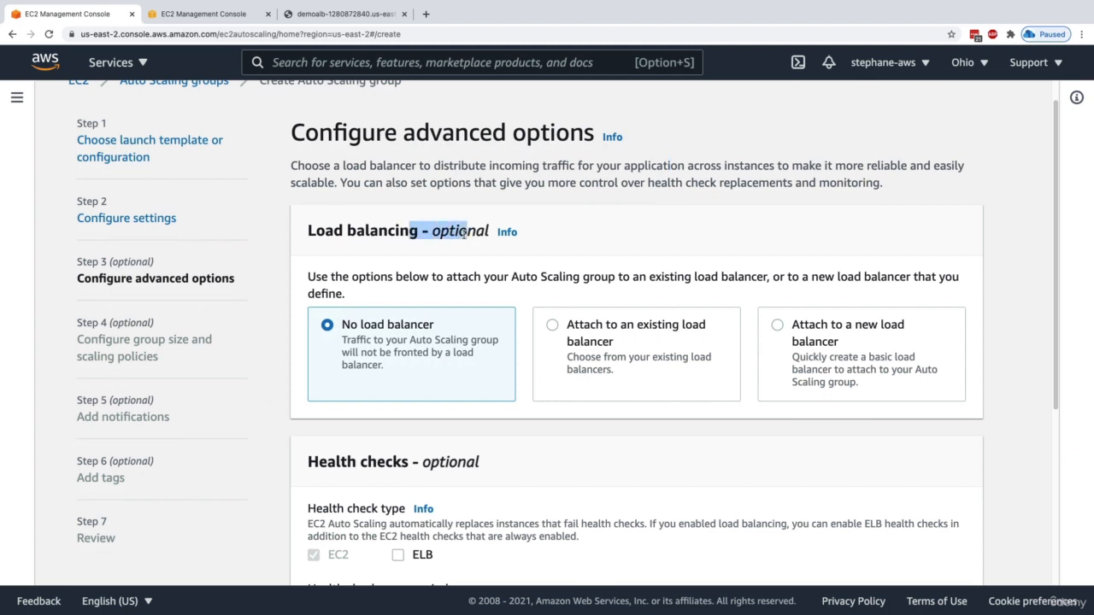
triple_click(404, 278)
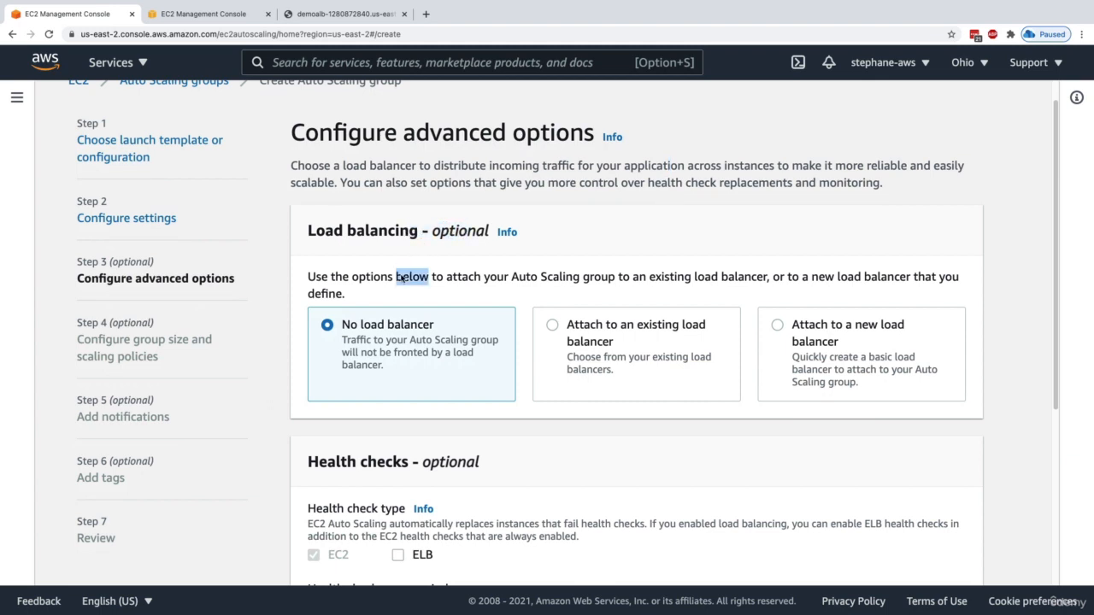
left_click(419, 279)
left_click(573, 325)
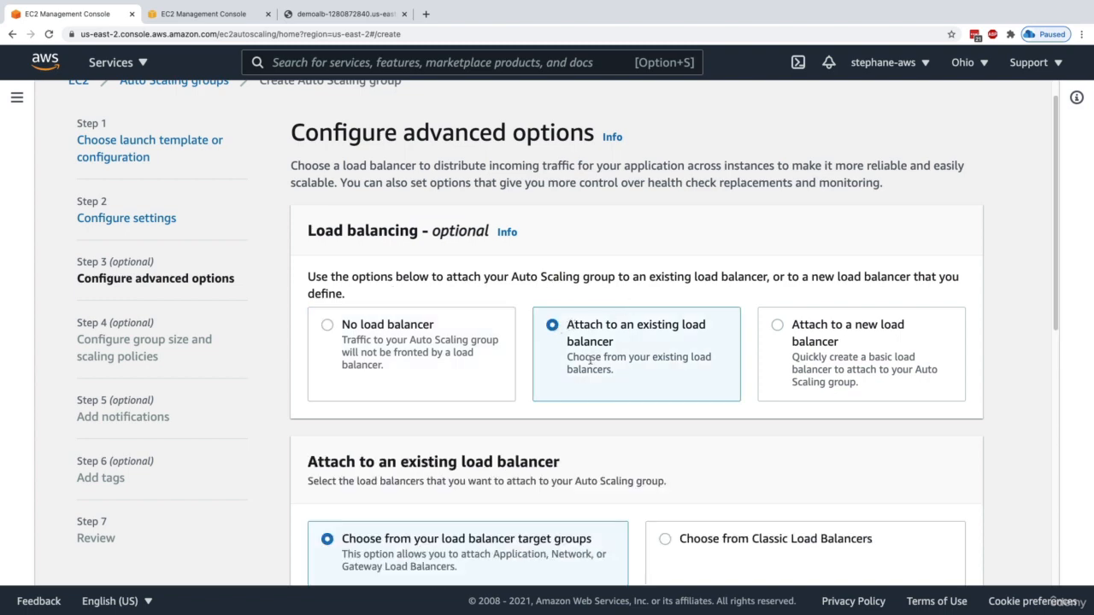
Step: Select my-first-target-group, which belongs to DemoALB, as the existing load balancer target group
scroll(586, 355, "down", 3)
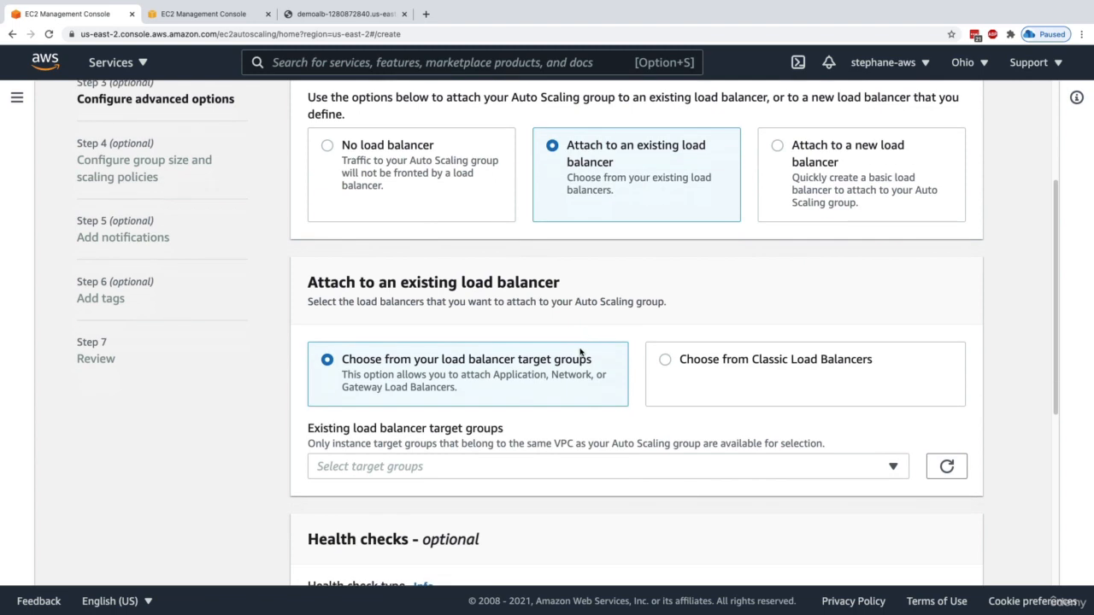
triple_click(446, 346)
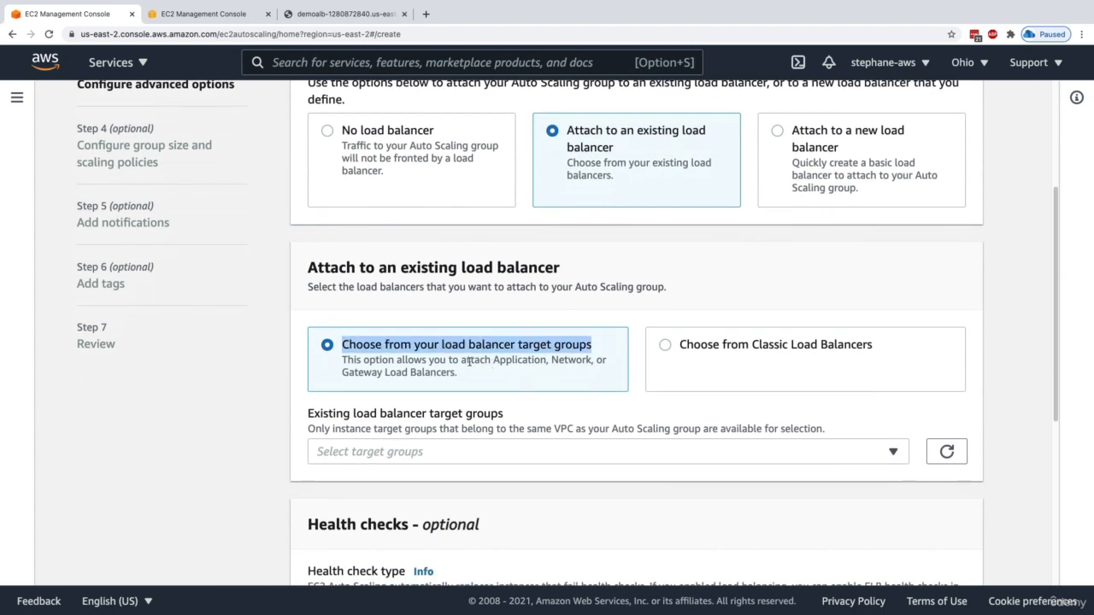
left_click(476, 383)
left_click(480, 450)
scroll(478, 436, "down", 1)
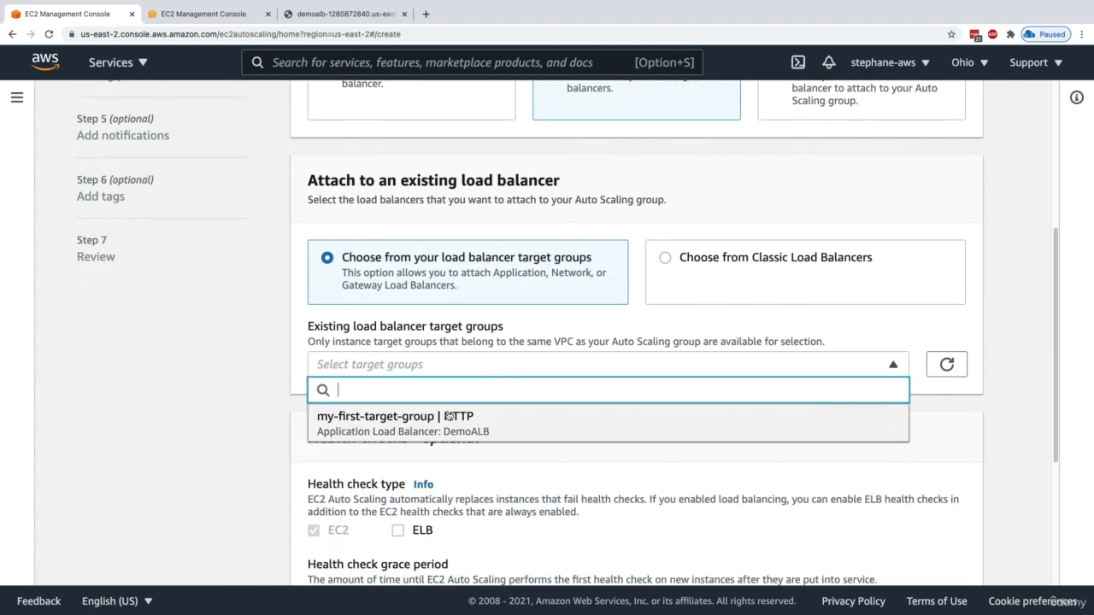
scroll(436, 418, "down", 1)
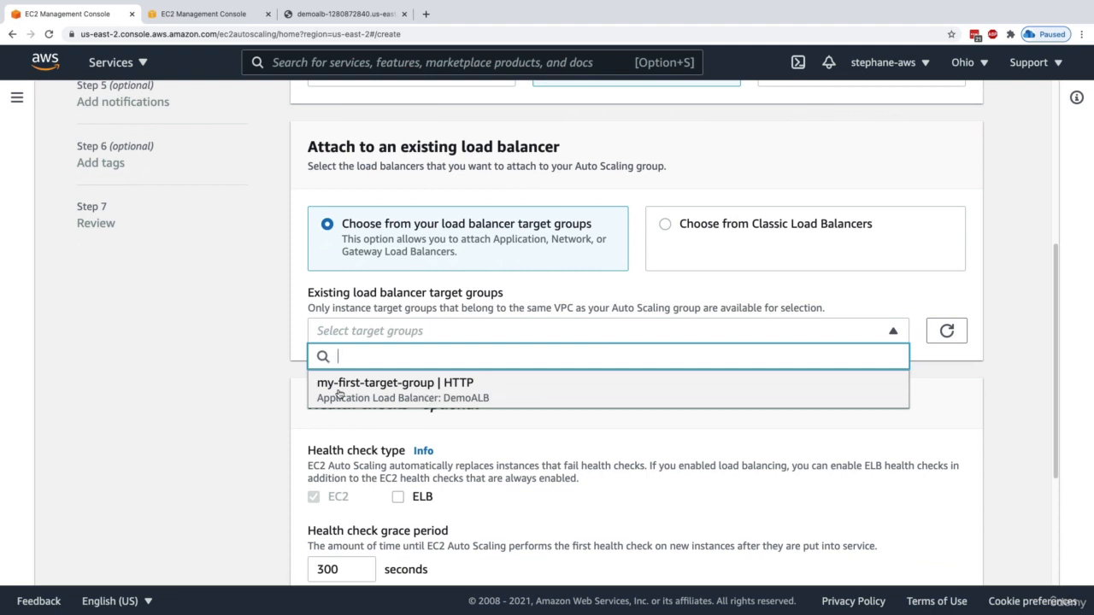
left_click(468, 385)
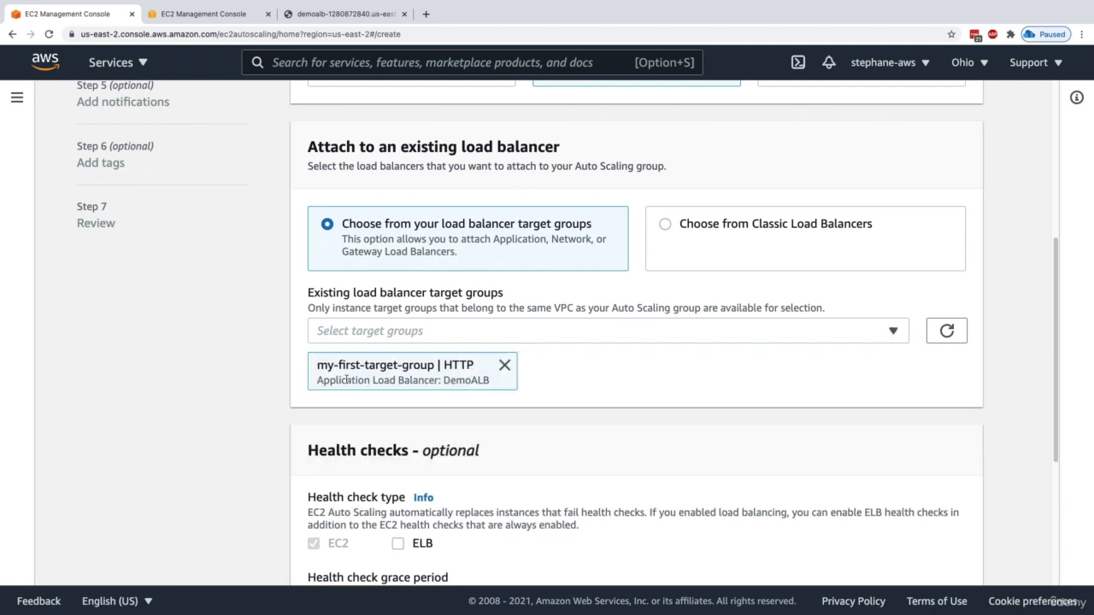
left_click_drag(336, 380, 451, 381)
triple_click(458, 381)
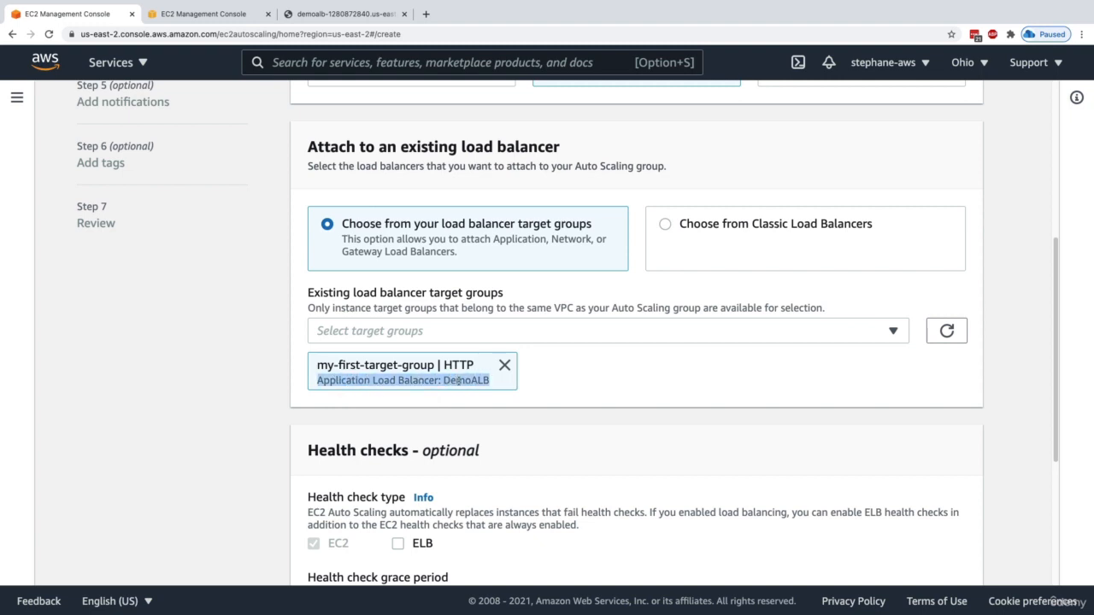
double_click(478, 381)
triple_click(482, 382)
left_click(491, 387)
Step: Enable ELB health checks in addition to EC2 and continue to the group size and scaling policies
scroll(491, 386, "down", 3)
left_click_drag(335, 309, 445, 311)
scroll(445, 311, "down", 1)
left_click(445, 311)
scroll(445, 303, "down", 2)
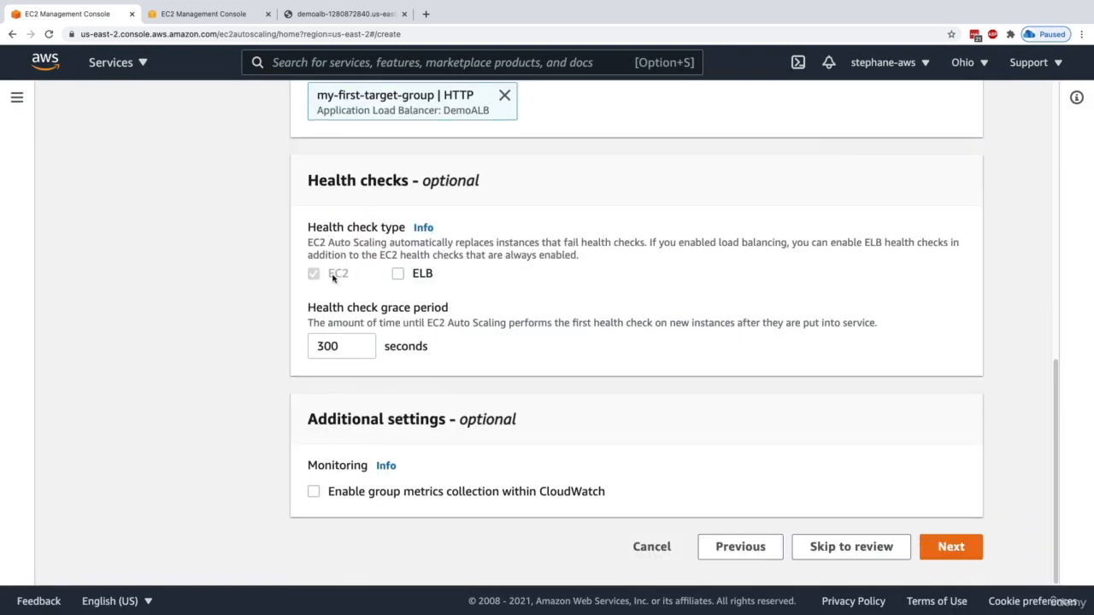
double_click(334, 277)
left_click(339, 272)
left_click(398, 274)
triple_click(403, 248)
left_click(418, 248)
scroll(419, 260, "up", 5)
scroll(481, 240, "down", 5)
triple_click(449, 252)
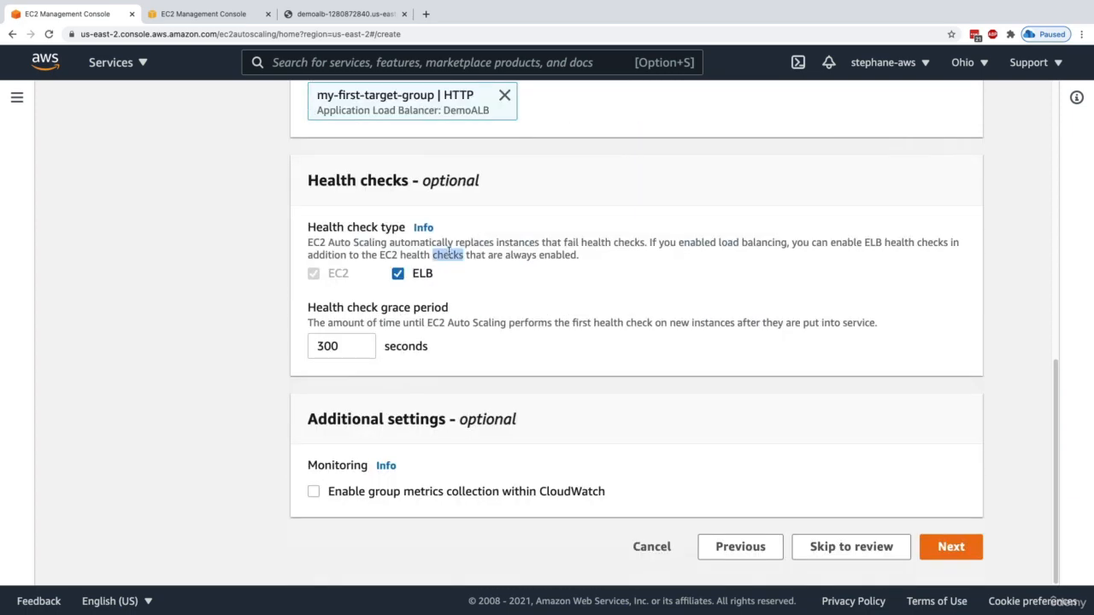
left_click(477, 255)
left_click(947, 552)
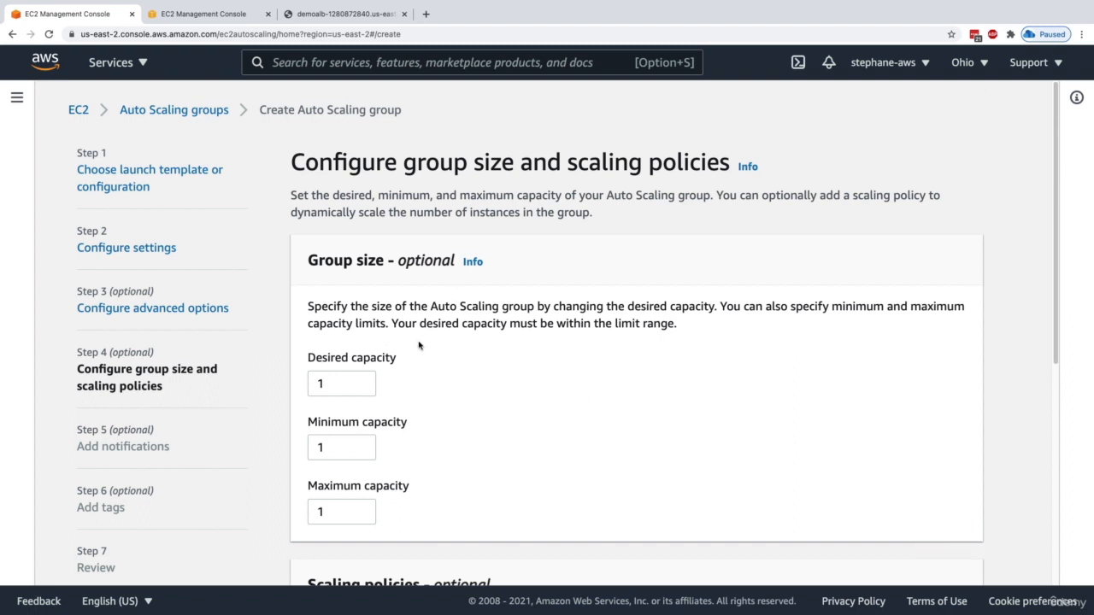
Step: Check the desired, minimum and maximum capacity values of the Auto Scaling group
scroll(419, 346, "down", 1)
left_click_drag(332, 337, 303, 337)
left_click(328, 392)
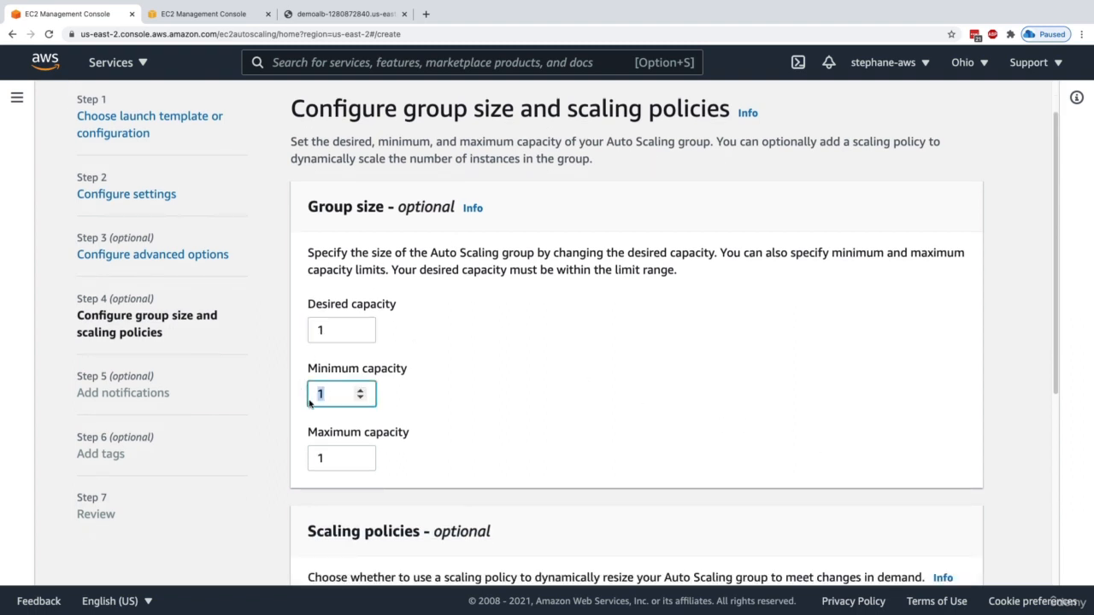
left_click(313, 455)
left_click(418, 430)
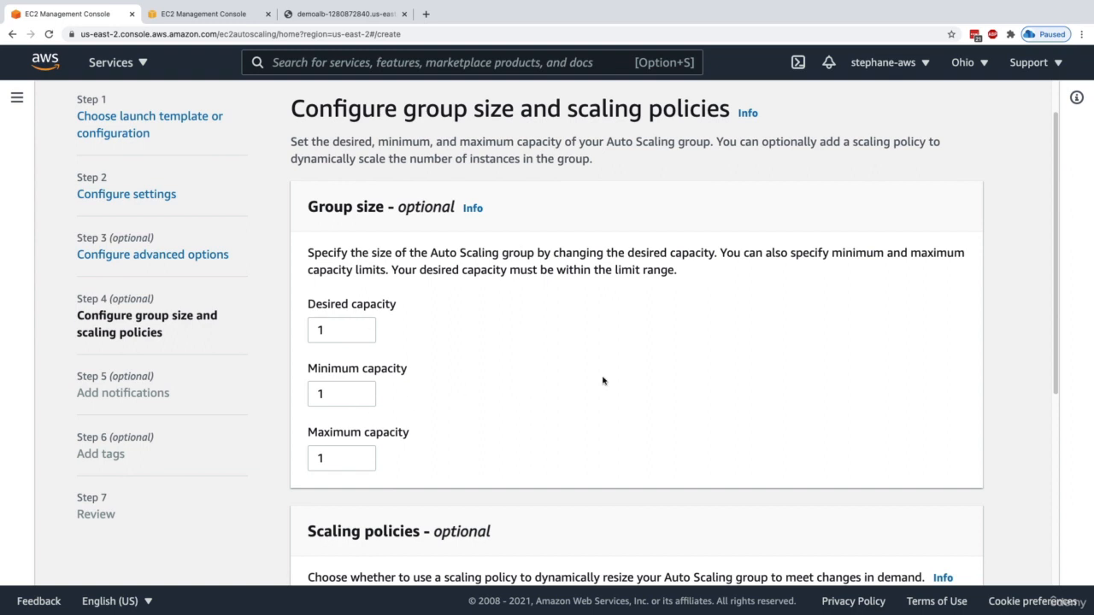
Step: Keep the scaling policy at None and instance scale-in protection disabled, and continue to the notifications
scroll(445, 311, "down", 1)
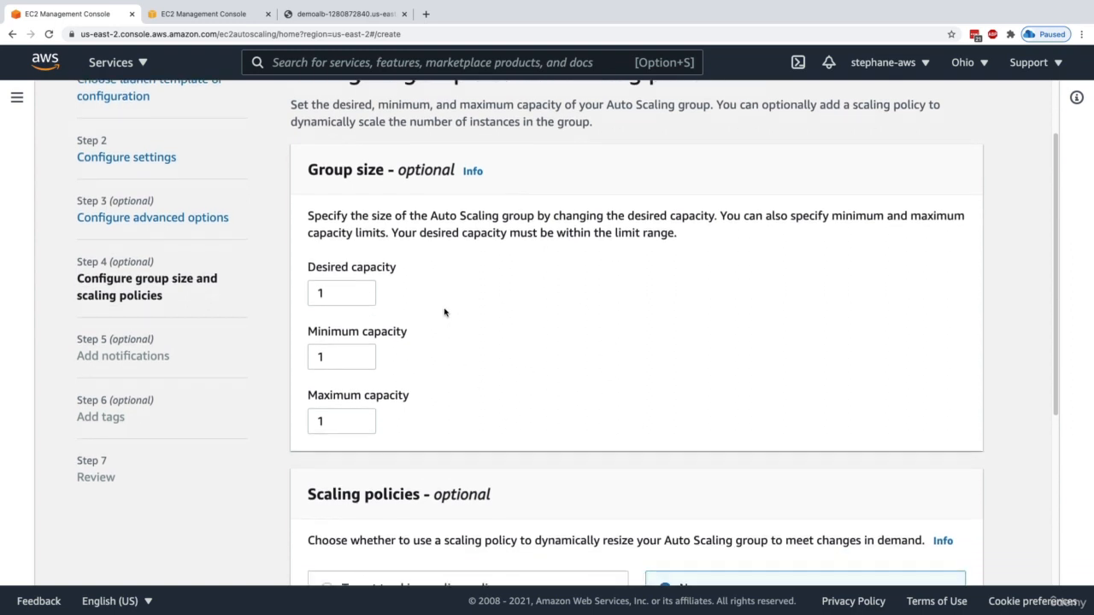
scroll(445, 311, "down", 5)
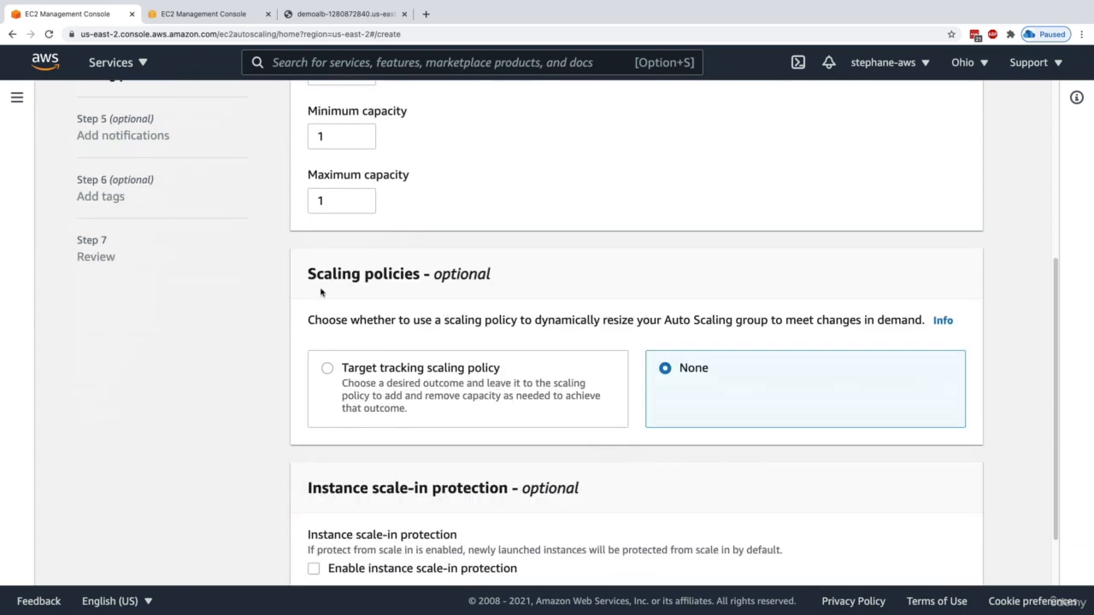
left_click_drag(312, 278, 458, 275)
left_click(676, 379)
scroll(676, 382, "down", 1)
scroll(676, 381, "down", 1)
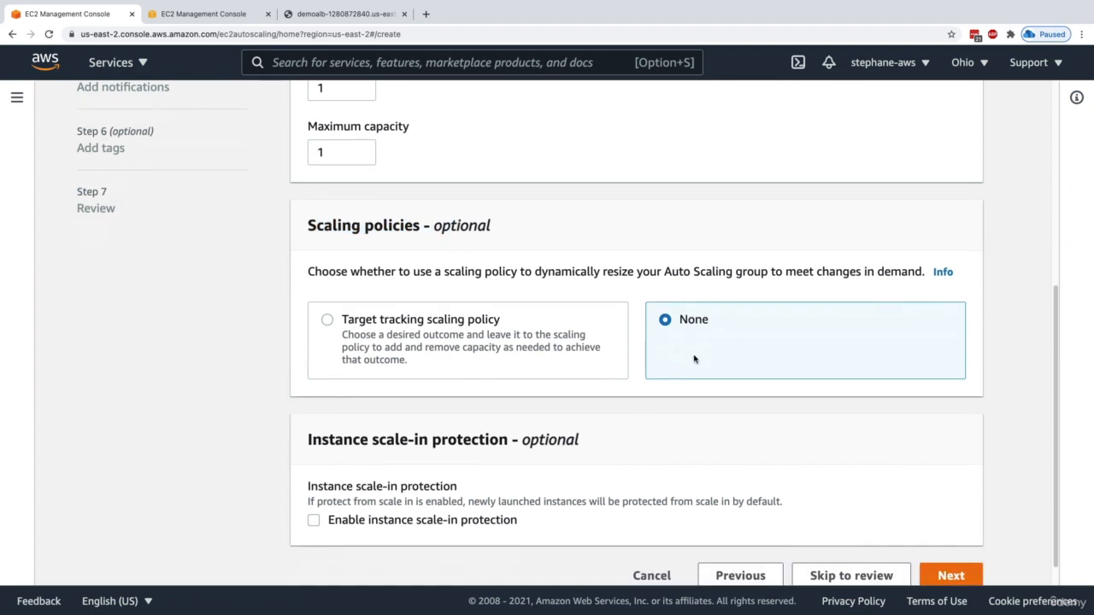
left_click_drag(311, 231, 475, 226)
left_click(475, 225)
scroll(475, 225, "down", 1)
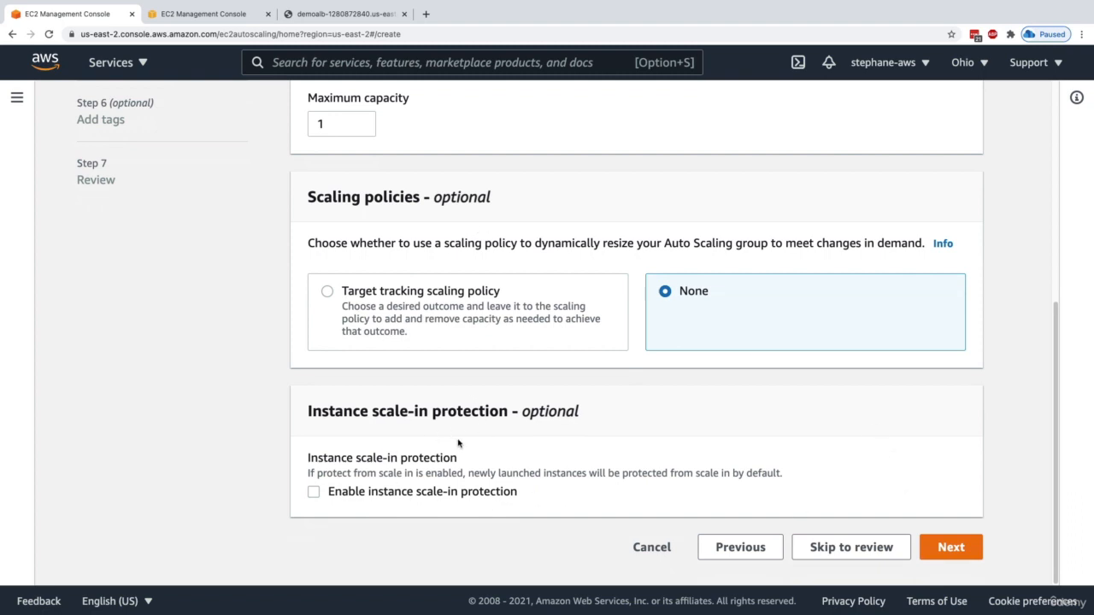
left_click_drag(360, 411, 503, 411)
left_click(504, 411)
left_click(951, 547)
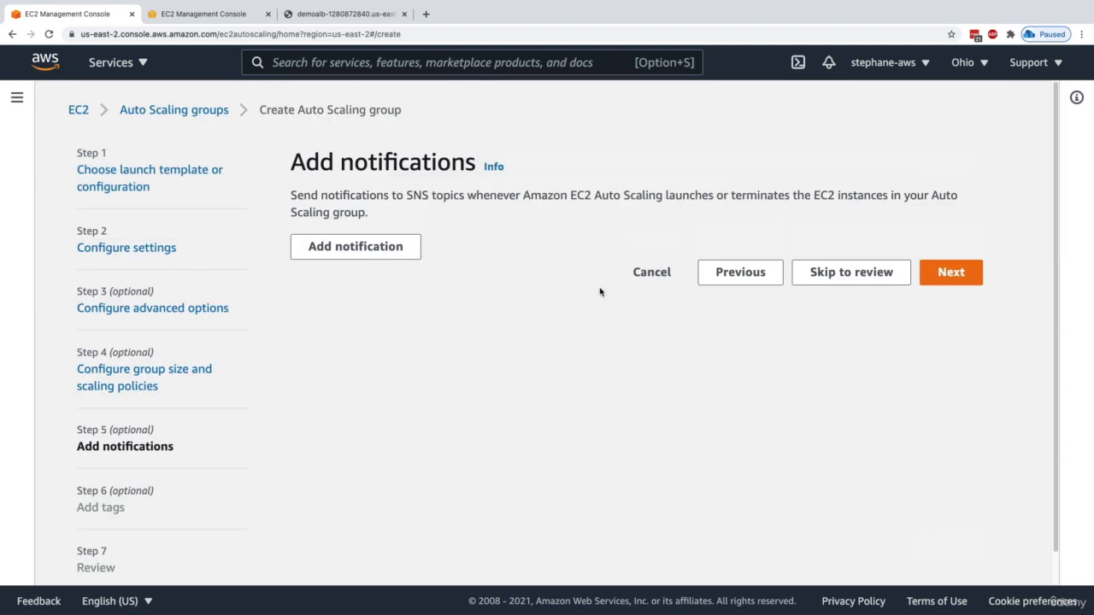
Step: Continue past notifications and tags without adding any, and review the whole Auto Scaling group configuration
left_click(973, 273)
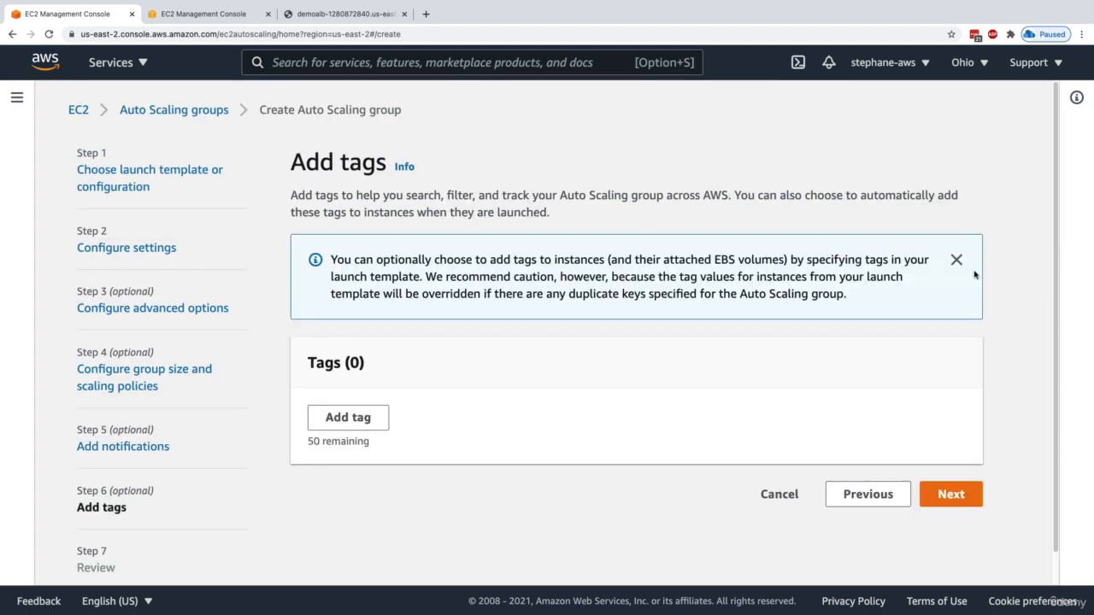
left_click(930, 494)
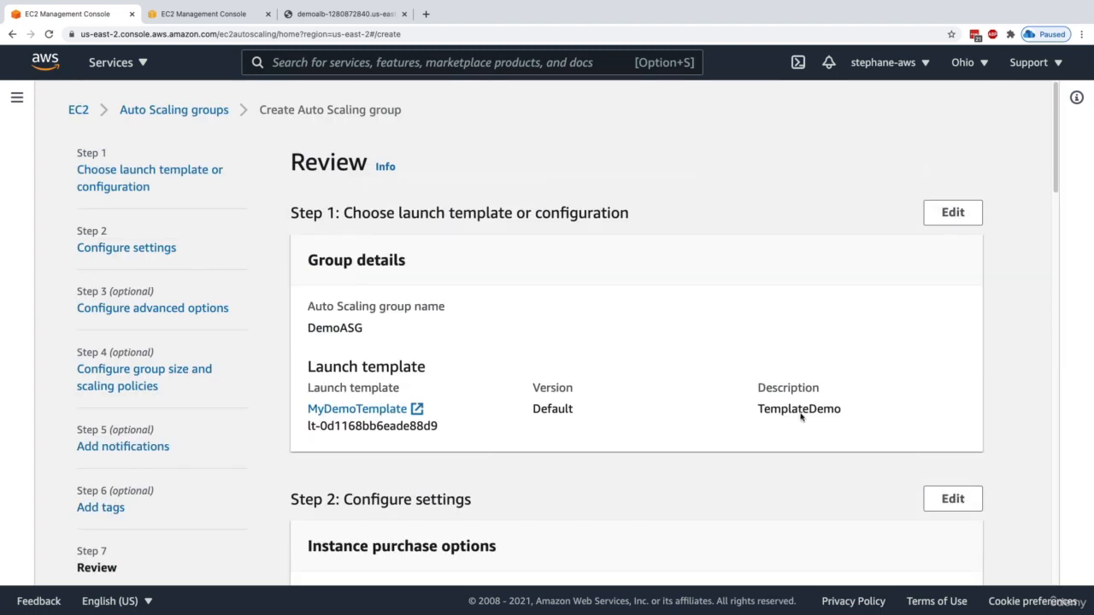
scroll(561, 352, "down", 1)
scroll(561, 352, "down", 15)
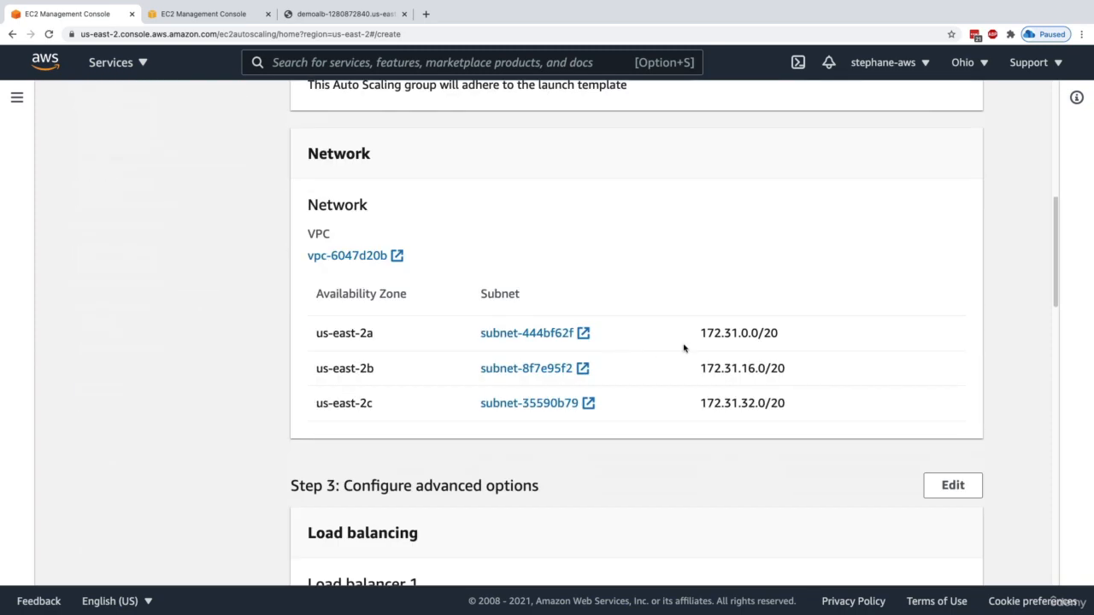
scroll(786, 368, "down", 10)
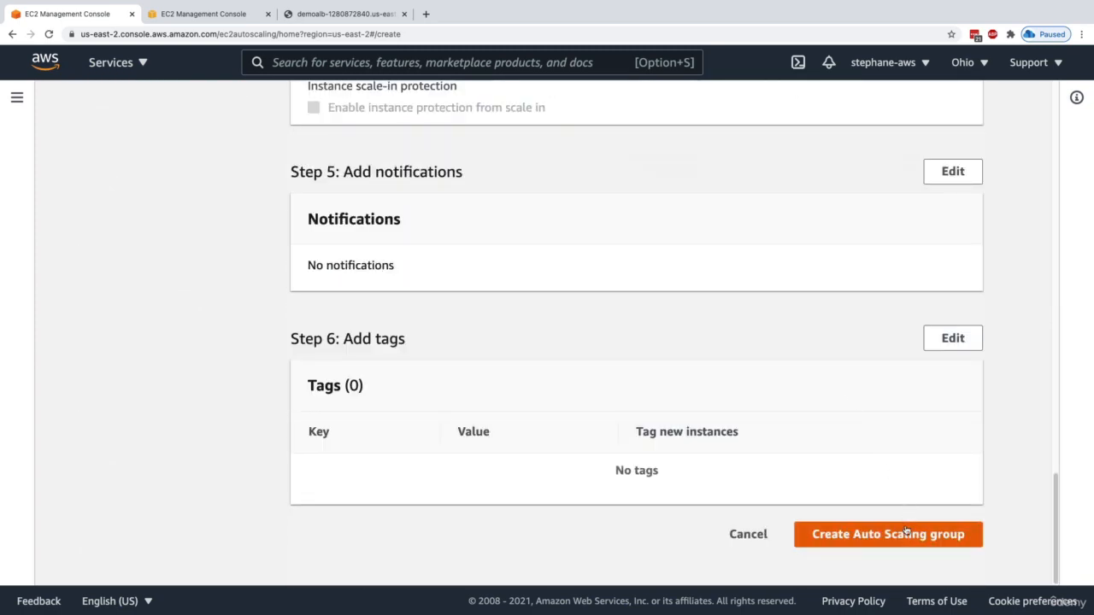
Step: Create the DemoASG Auto Scaling group as configured and dismiss the two informational banners above the group list
left_click(906, 536)
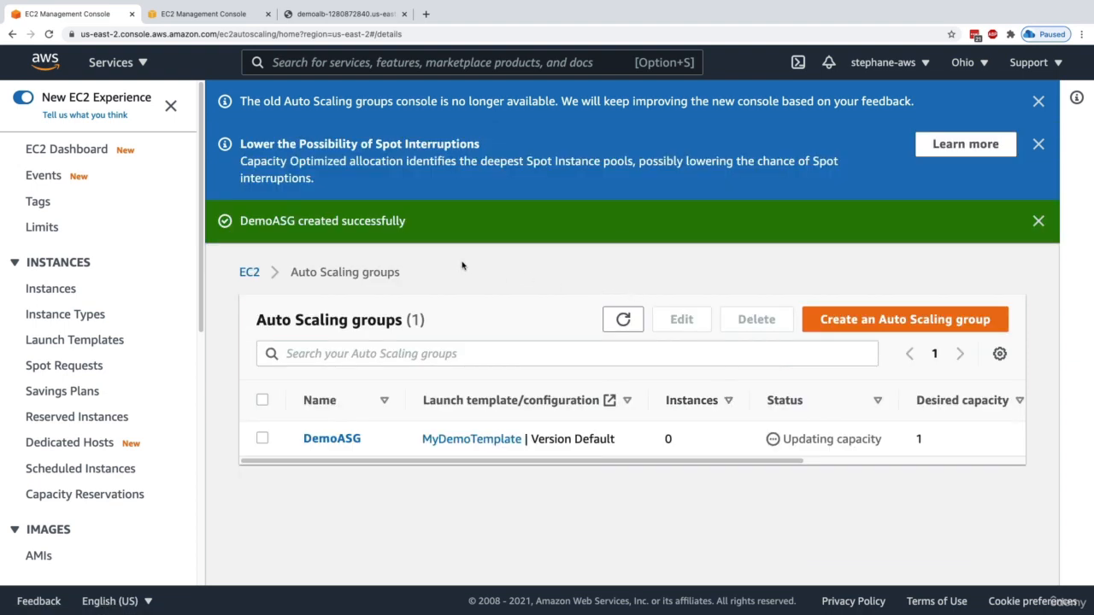
left_click(1038, 101)
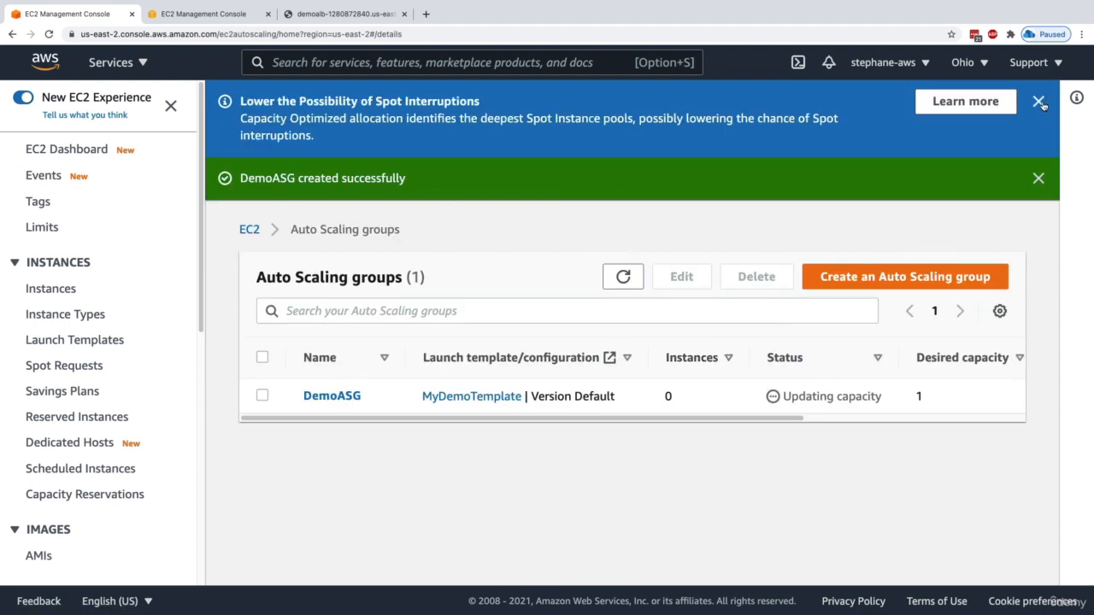
left_click(1038, 101)
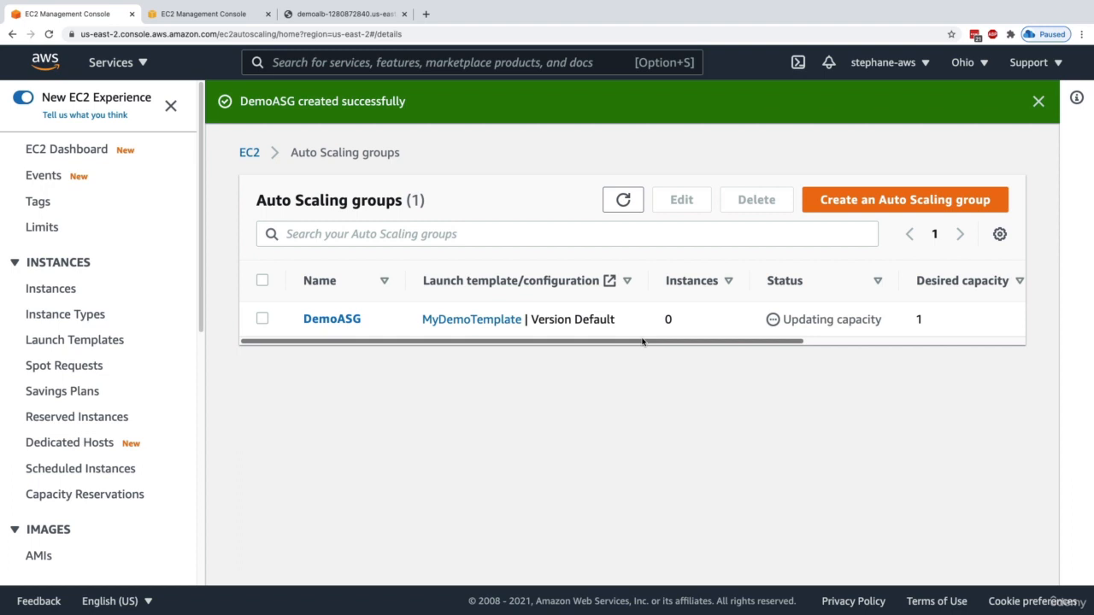
Step: Open DemoASG and review its desired, minimum and maximum capacities and its launch template details
left_click(351, 318)
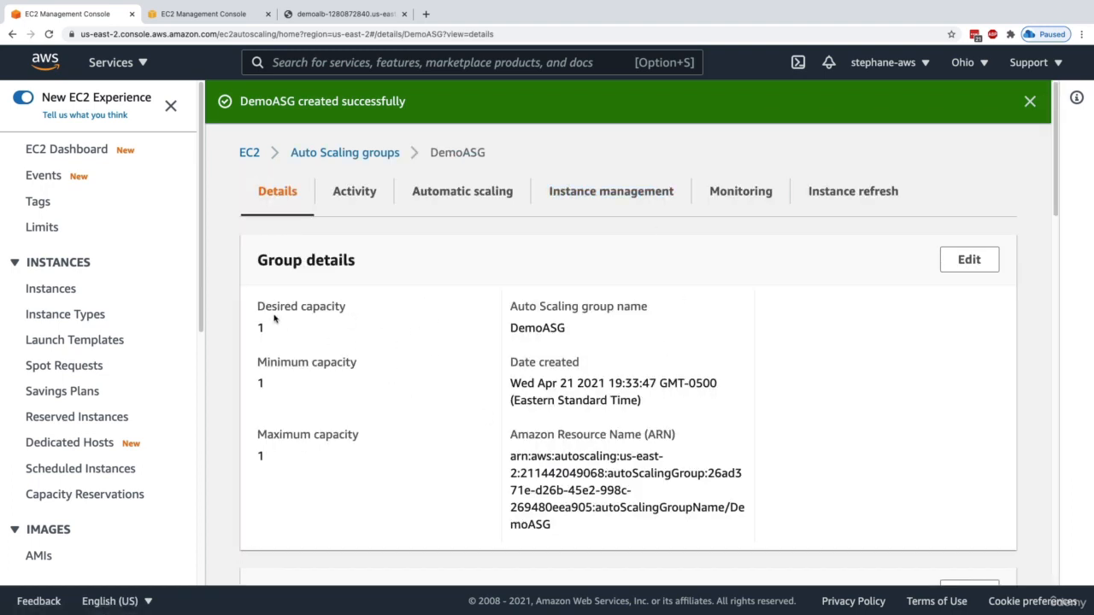
left_click_drag(253, 311, 301, 468)
left_click(302, 467)
scroll(321, 458, "down", 1)
scroll(321, 458, "down", 9)
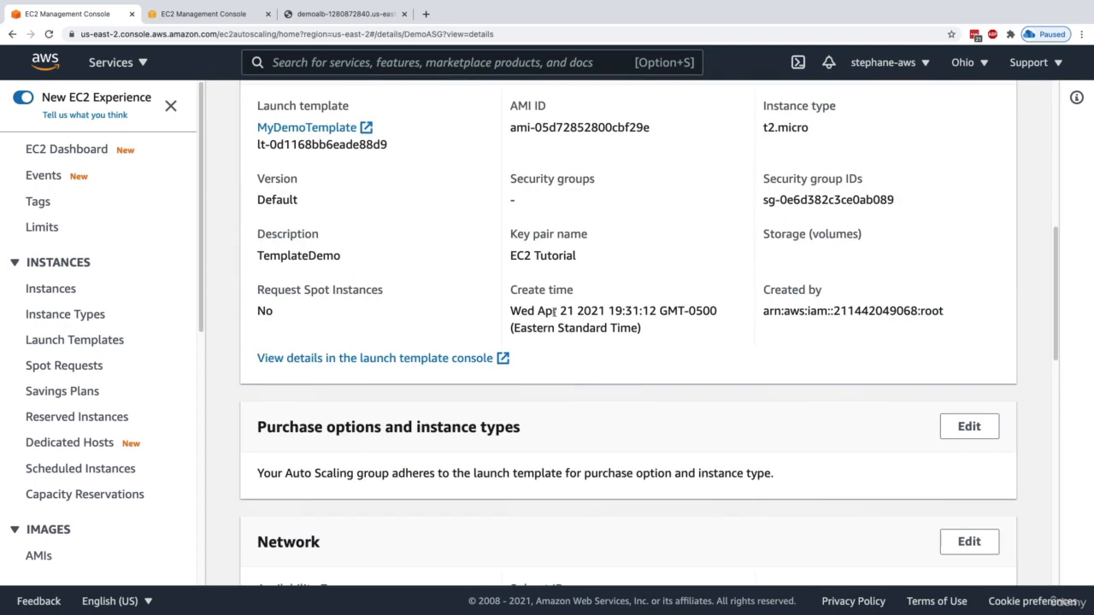
scroll(511, 253, "up", 1)
scroll(411, 405, "down", 4)
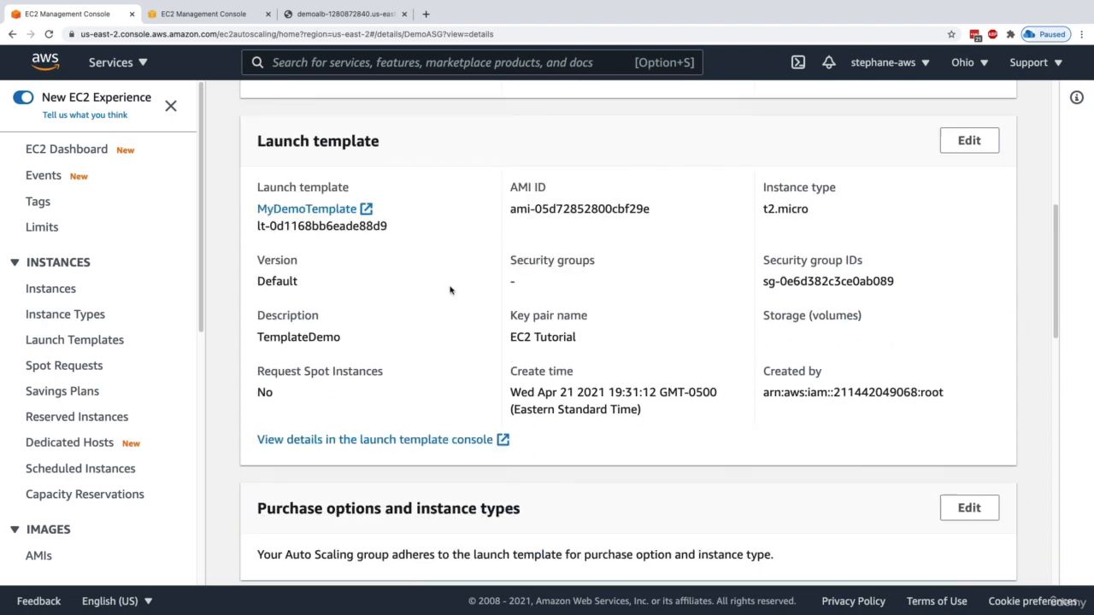
scroll(480, 367, "up", 8)
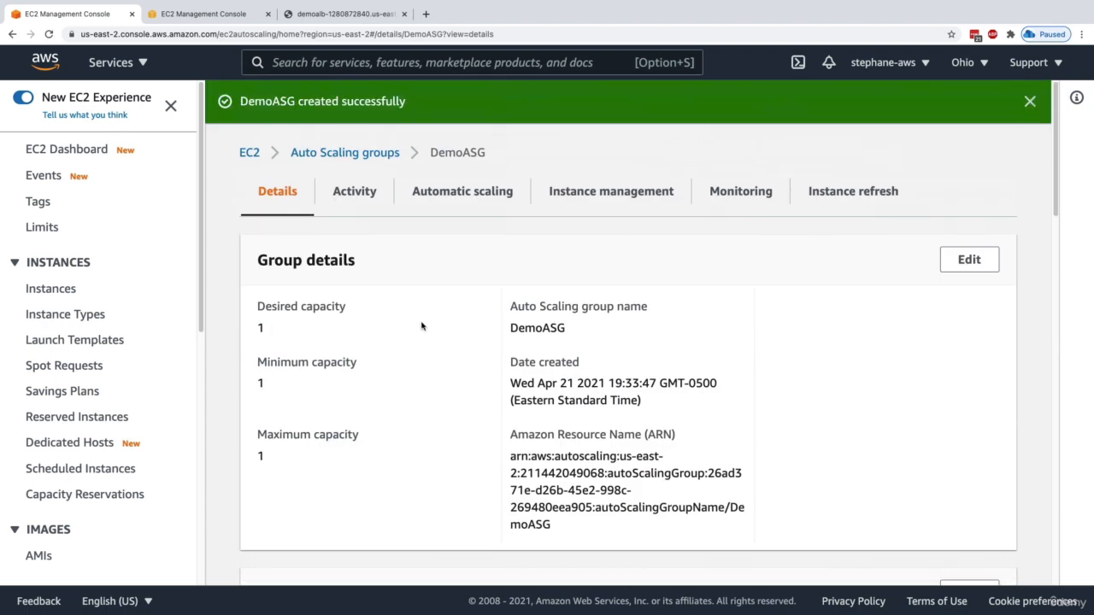
Step: Show DemoASG's activity and refresh both the activity notifications and the activity history
left_click(355, 193)
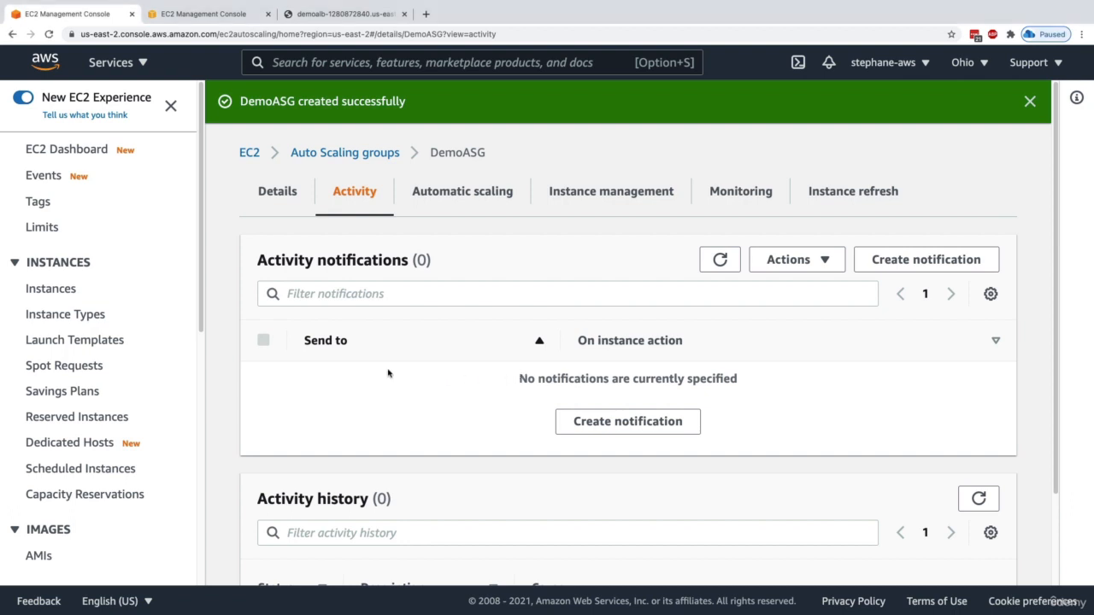
double_click(366, 268)
left_click(720, 260)
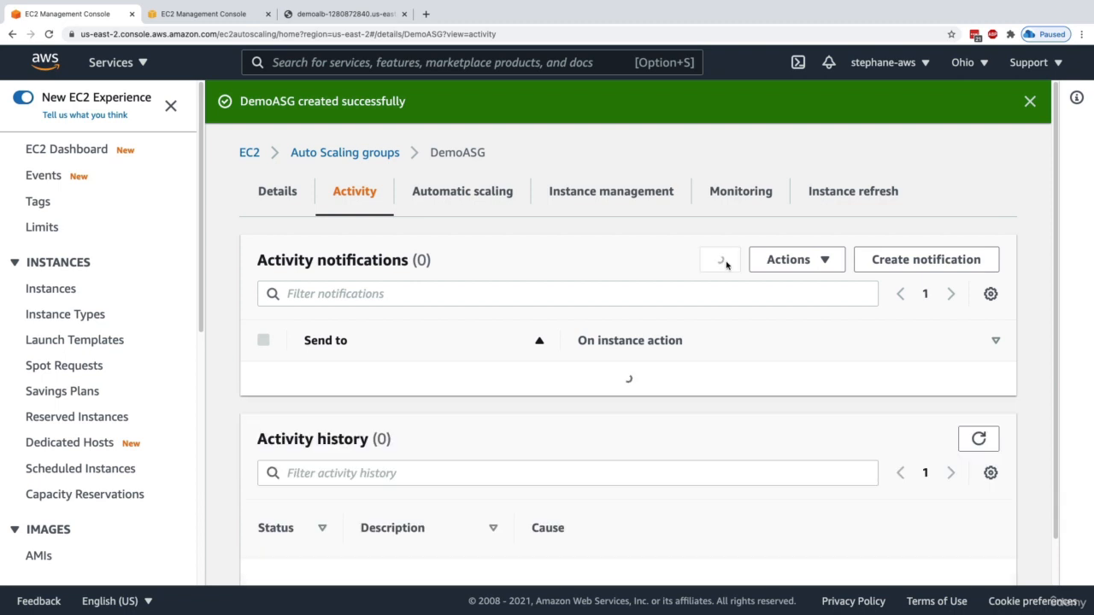
scroll(667, 342, "down", 2)
scroll(795, 206, "down", 1)
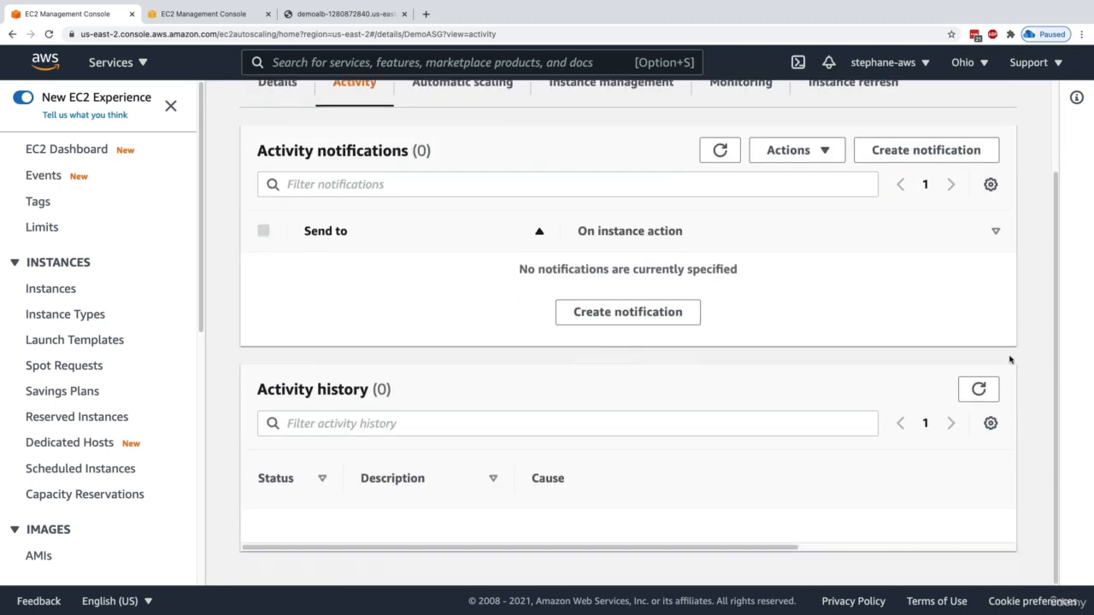
left_click(978, 389)
scroll(698, 362, "down", 1)
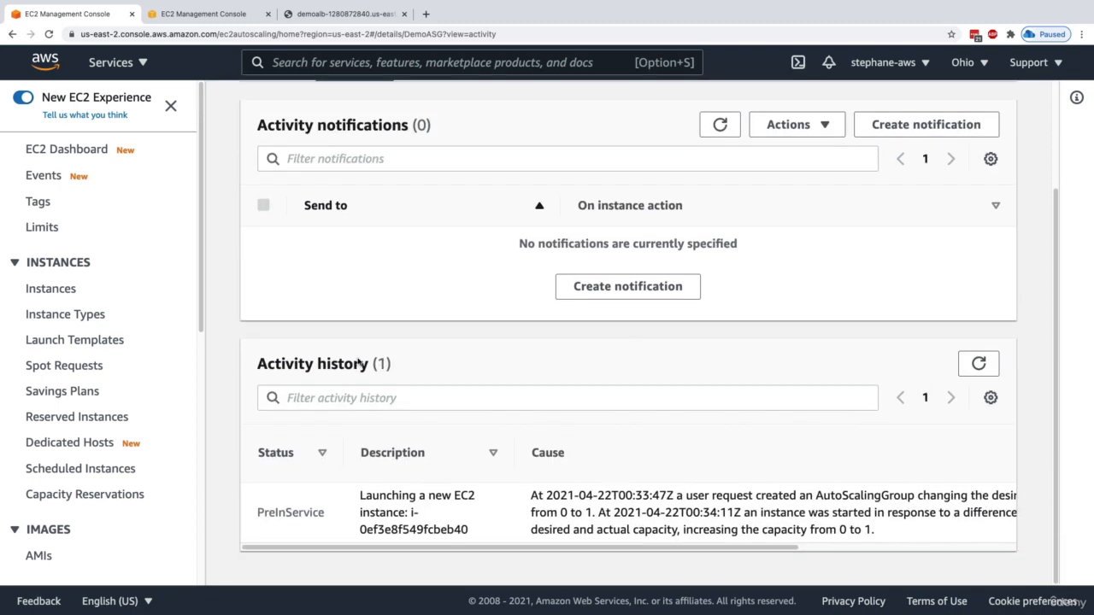
Step: Examine the description and cause of the instance launch entry in DemoASG's activity history
left_click_drag(286, 364, 363, 367)
left_click(401, 372)
left_click_drag(363, 500, 411, 512)
left_click(524, 489)
scroll(590, 532, "up", 3)
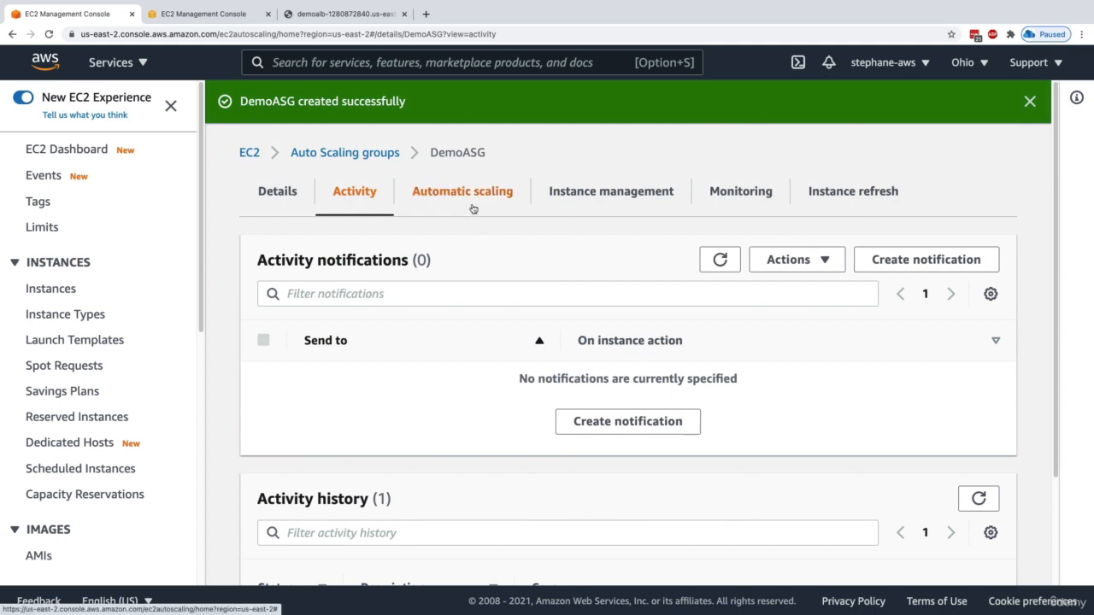
scroll(471, 210, "down", 3)
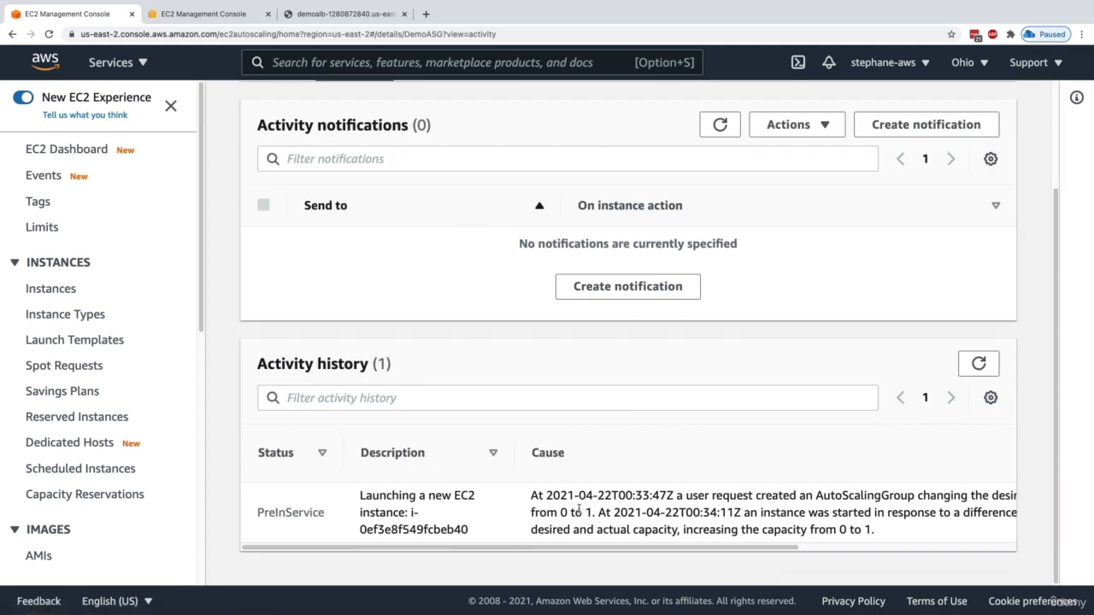
scroll(540, 512, "up", 2)
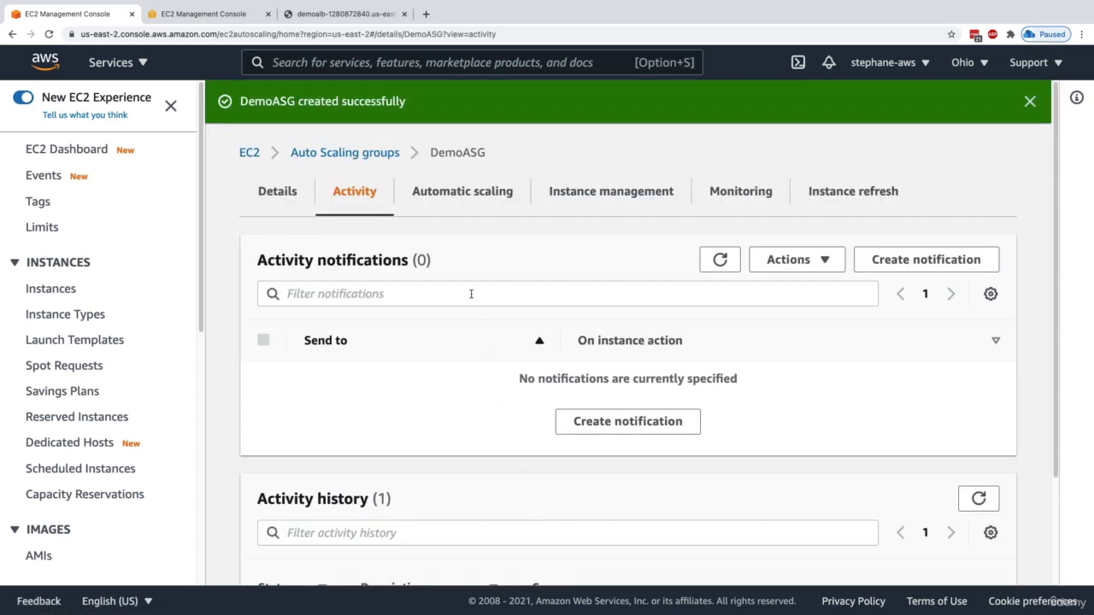
Step: View the instances managed by DemoASG, and inspect the running instance's details in the EC2 instances list in a separate tab
left_click(582, 186)
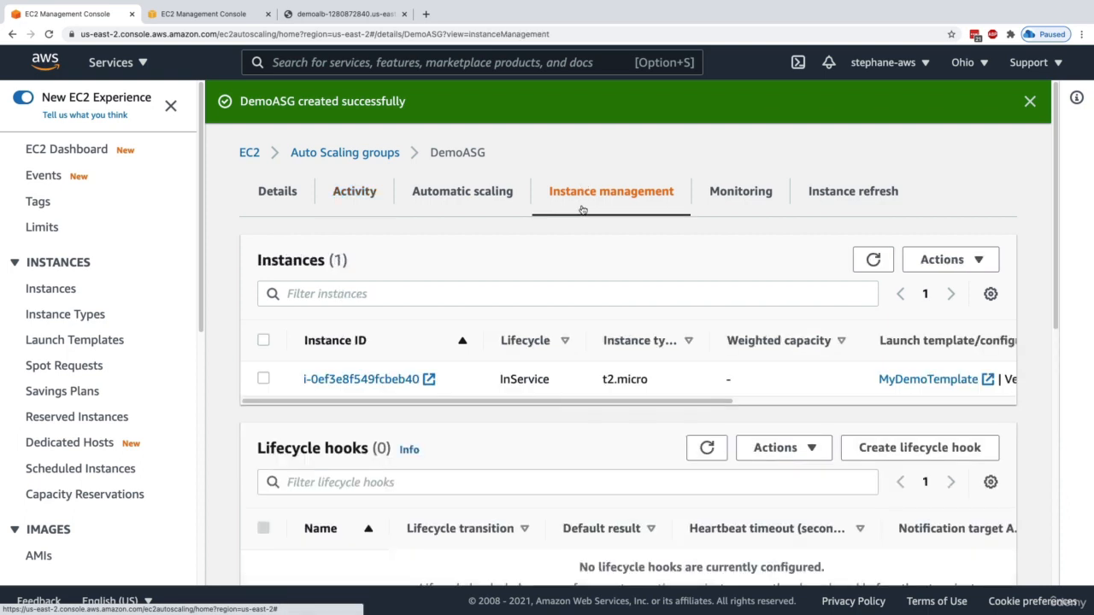
scroll(532, 369, "down", 1)
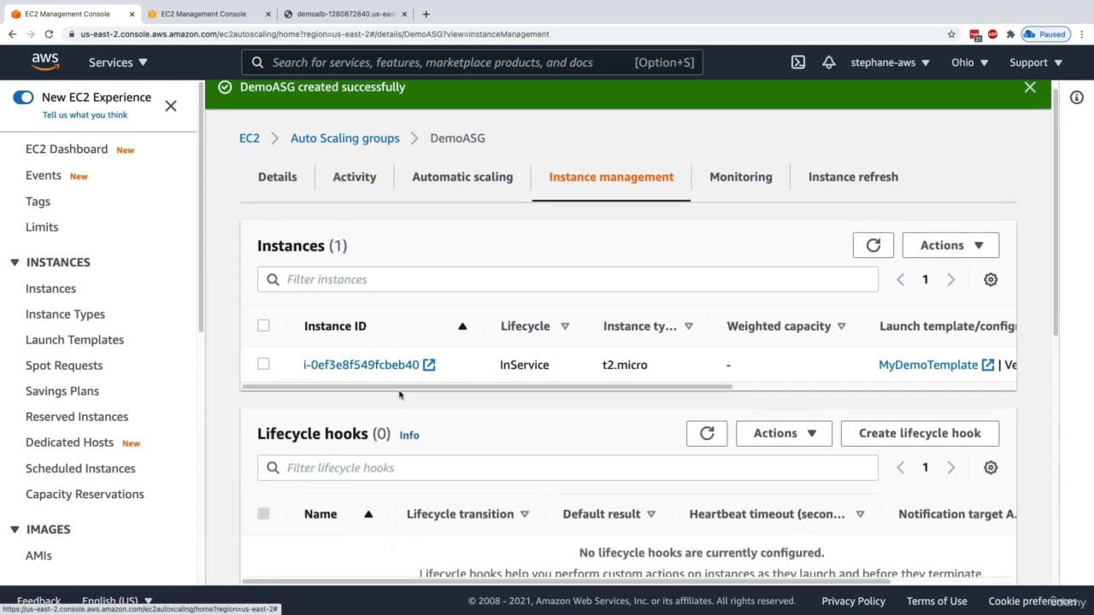
middle_click(47, 288)
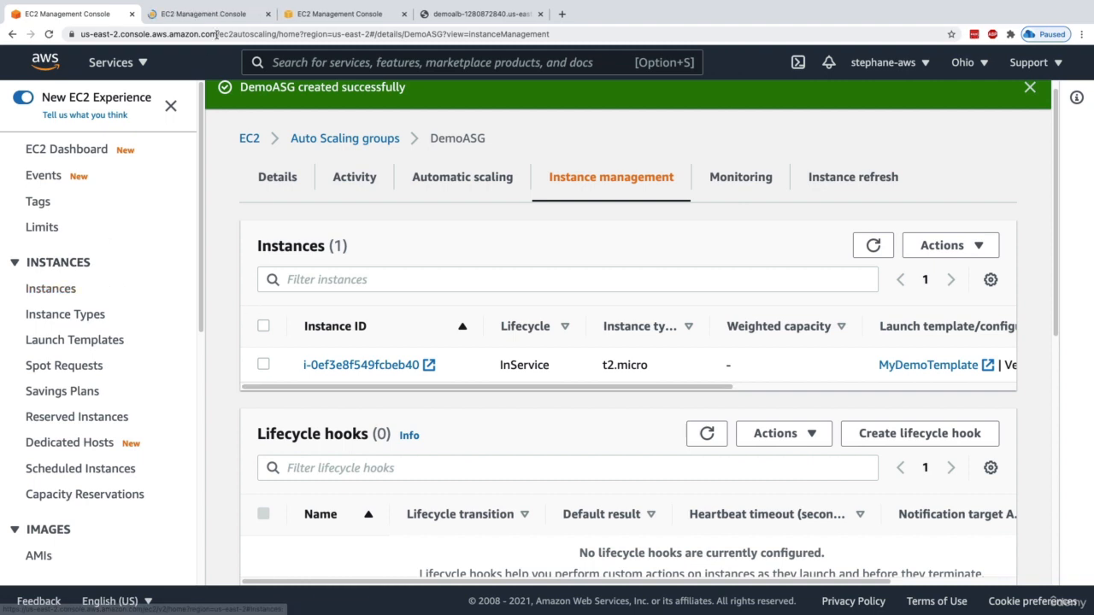
left_click(218, 14)
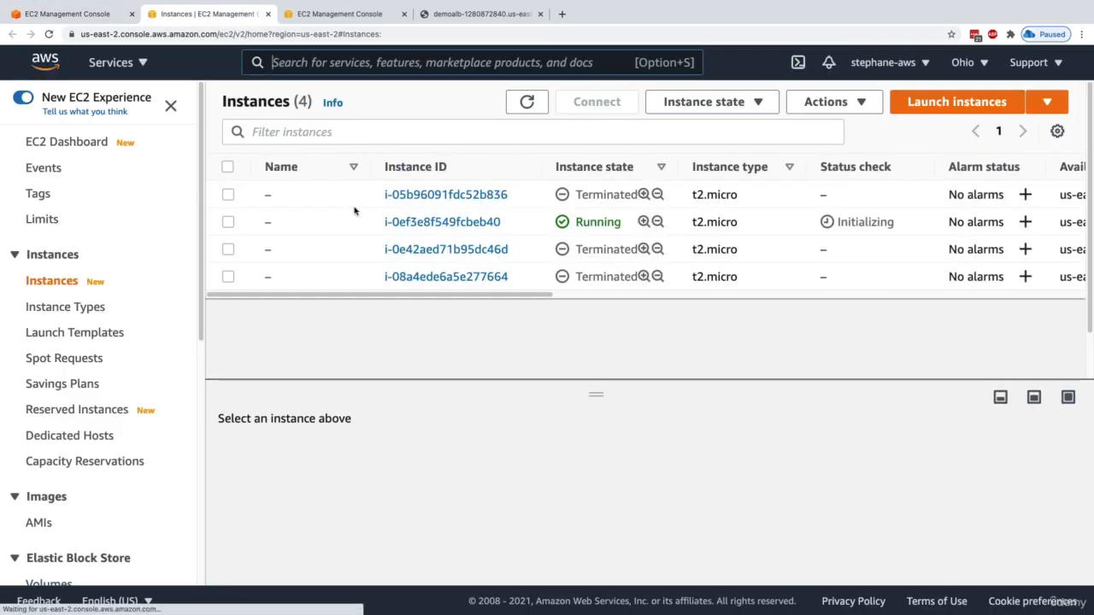
left_click(277, 220)
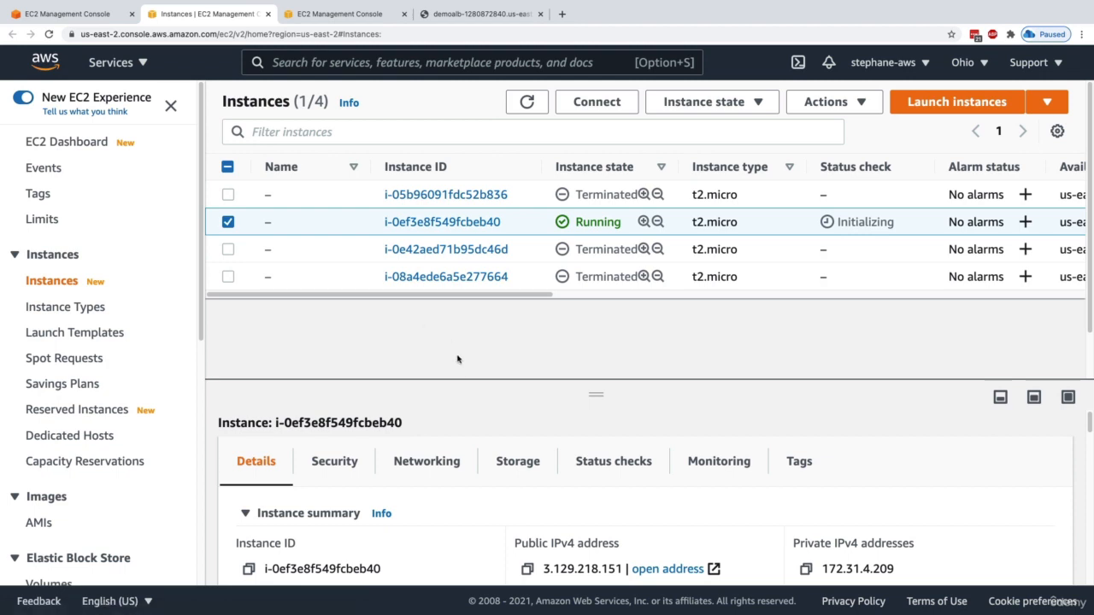
left_click_drag(455, 380, 446, 306)
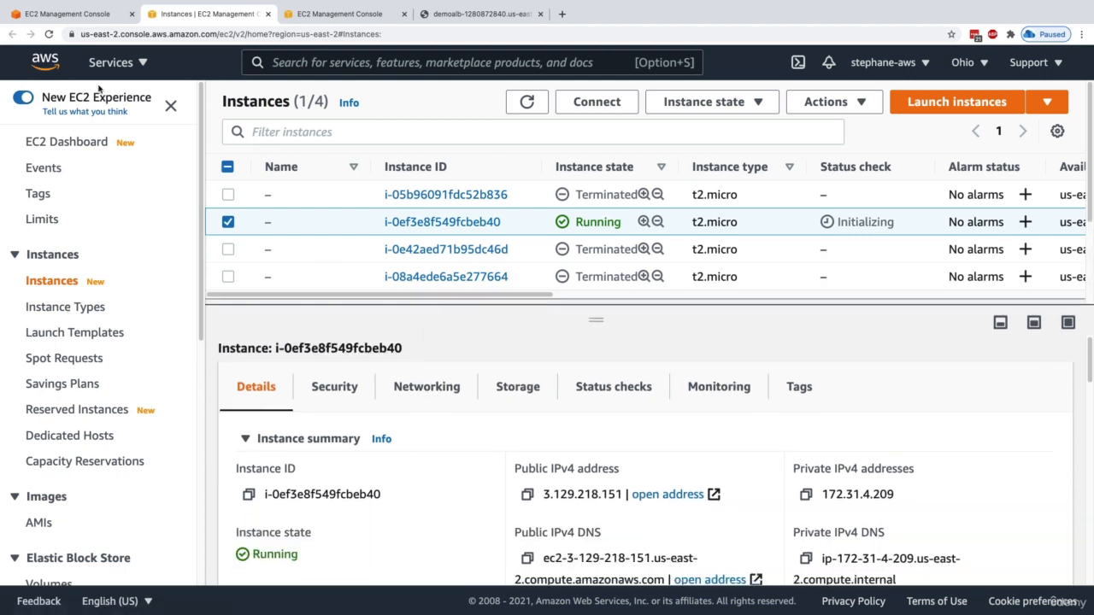
Step: Open the EC2 target groups in a separate browser tab and show the registered targets of my-first-target-group
left_click(69, 13)
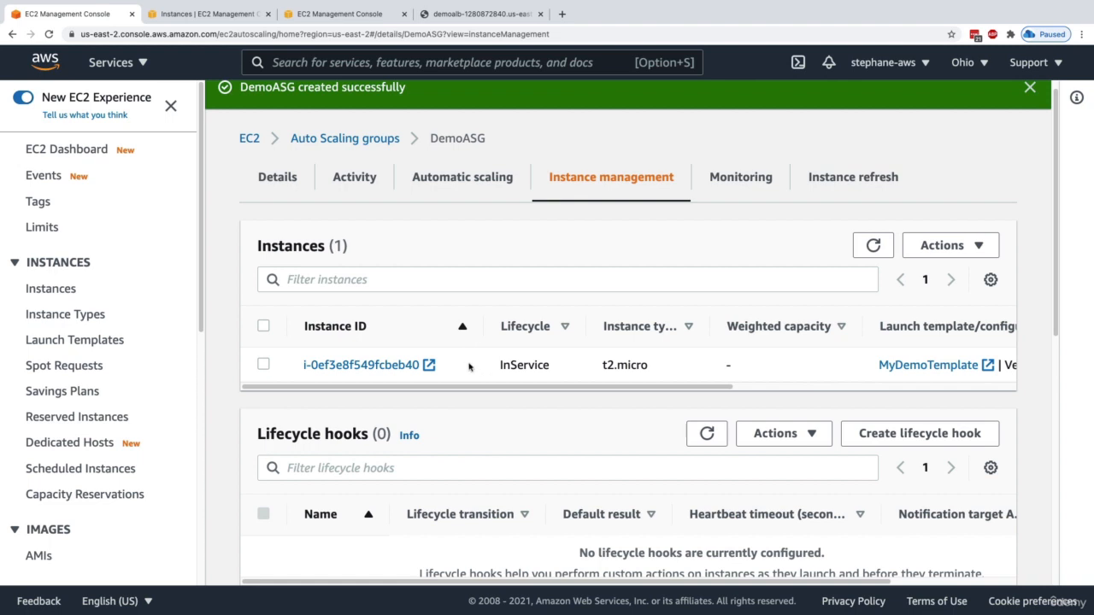
scroll(111, 385, "down", 5)
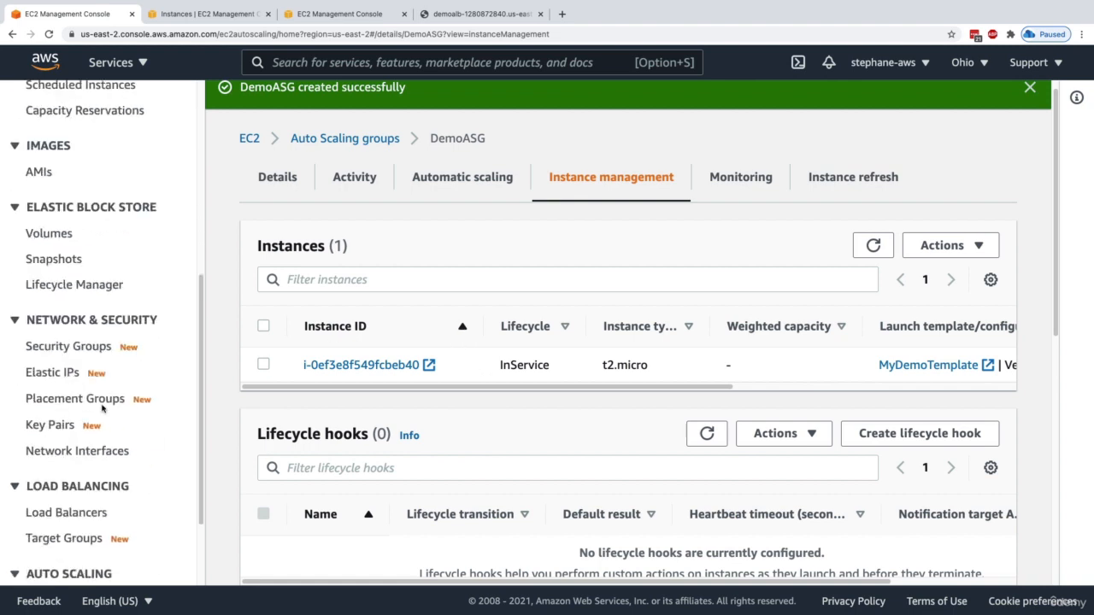
scroll(103, 411, "down", 1)
left_click(98, 437, "super")
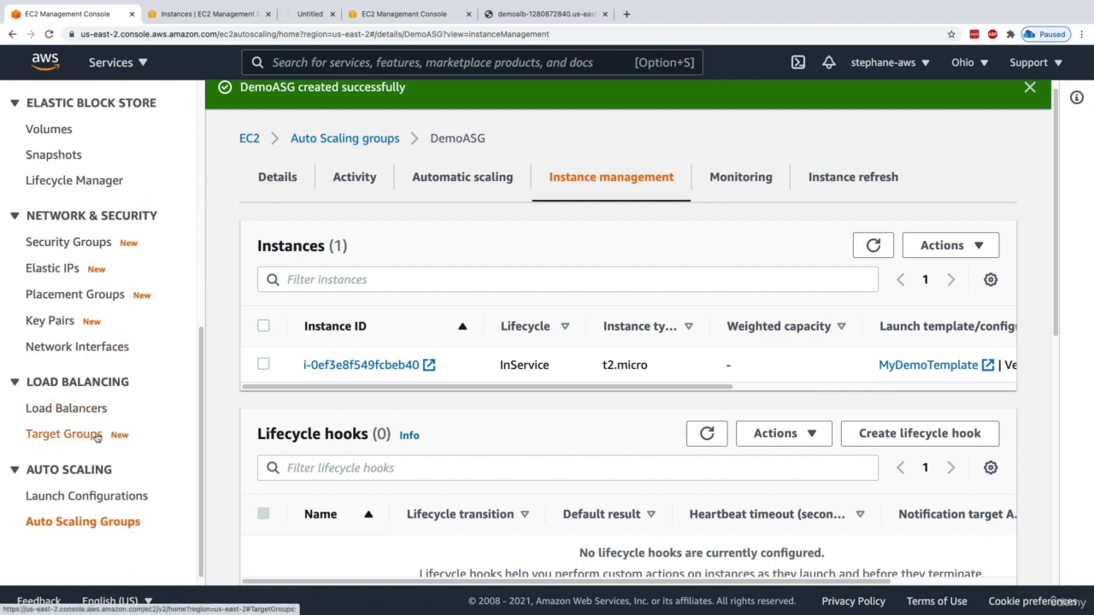
left_click(333, 15)
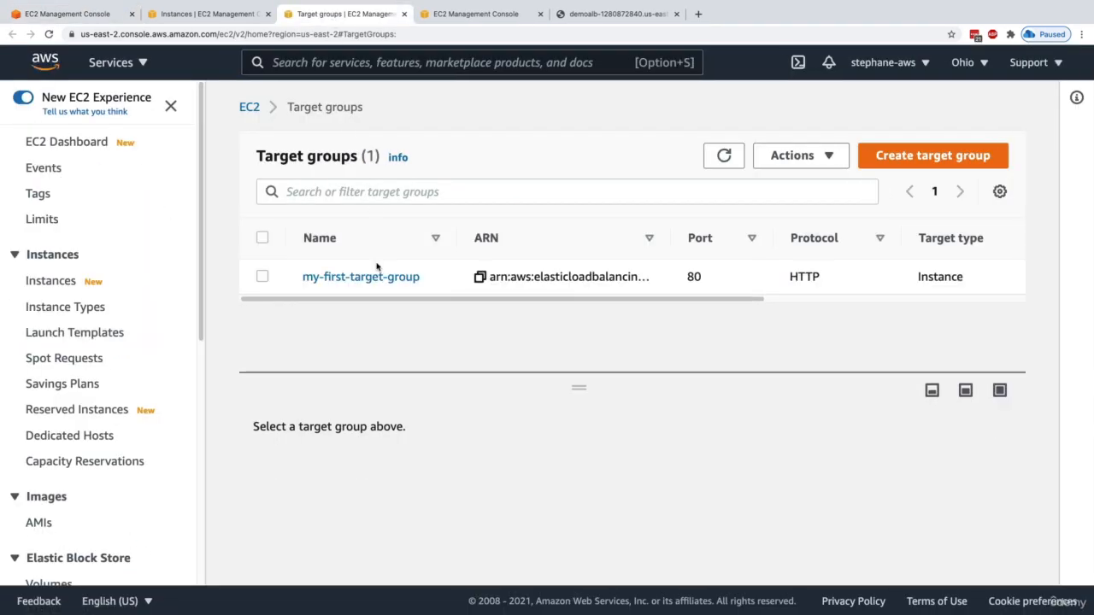
left_click(447, 282)
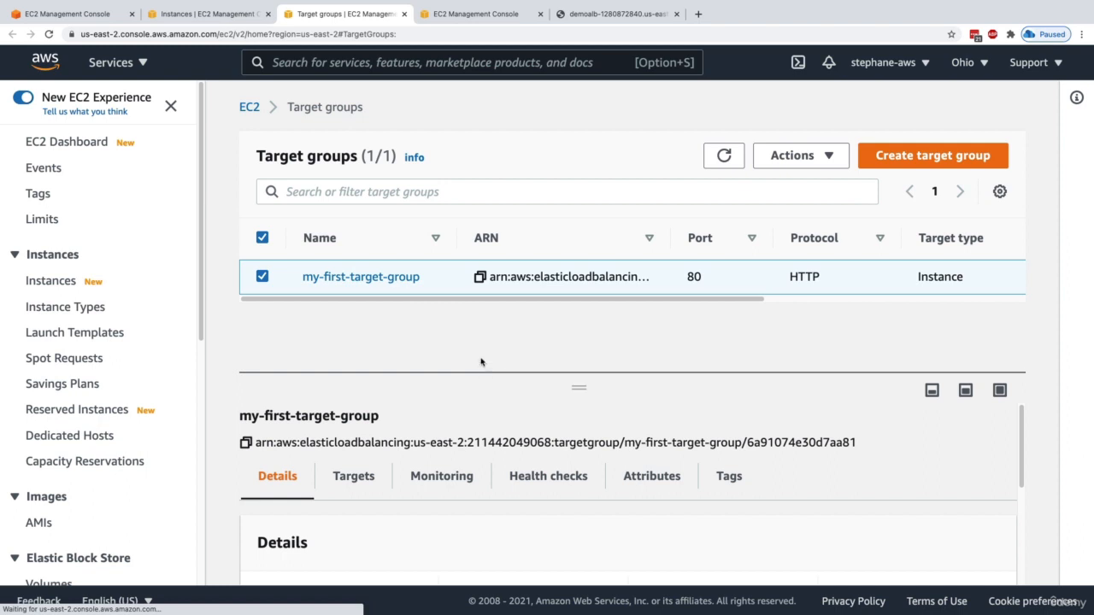
left_click(356, 478)
left_click_drag(396, 379, 436, 235)
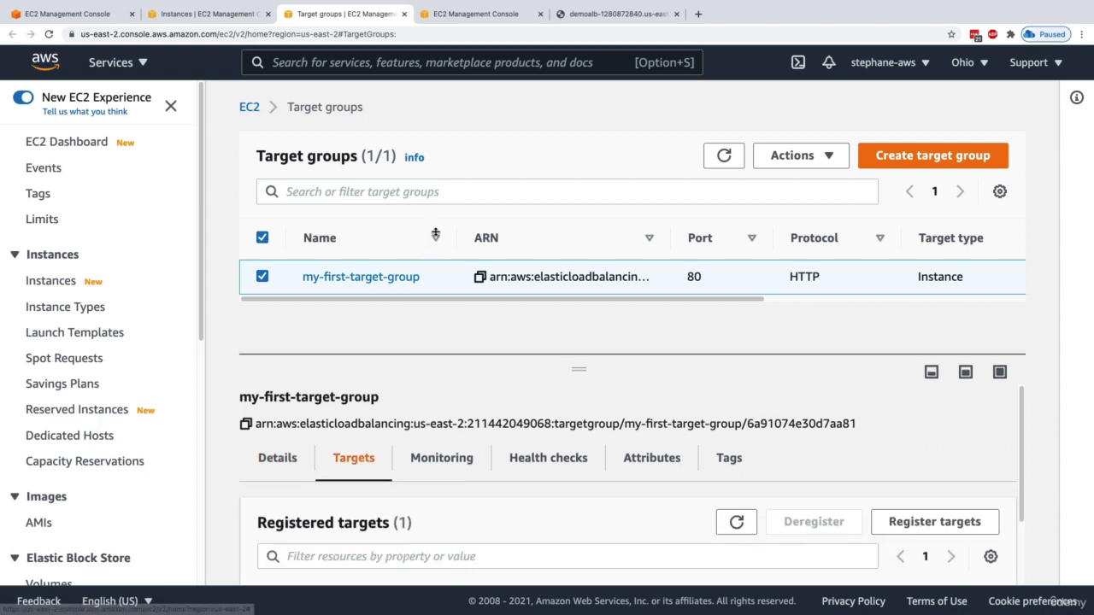
scroll(467, 453, "down", 2)
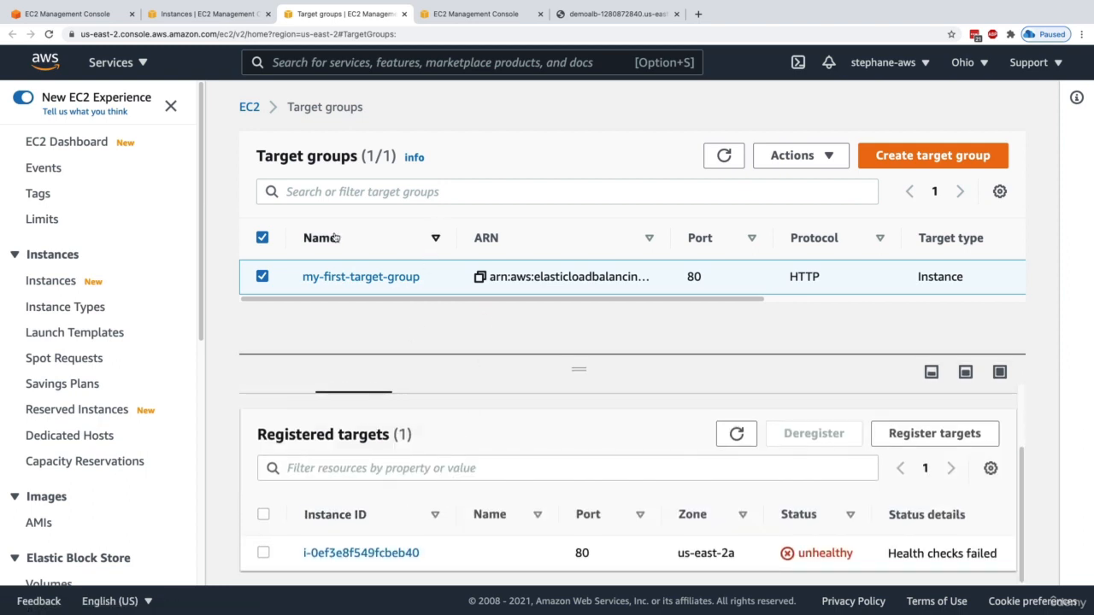
Step: Open the full page of my-first-target-group and check the health status of its registered instance
left_click(346, 278)
scroll(342, 427, "down", 3)
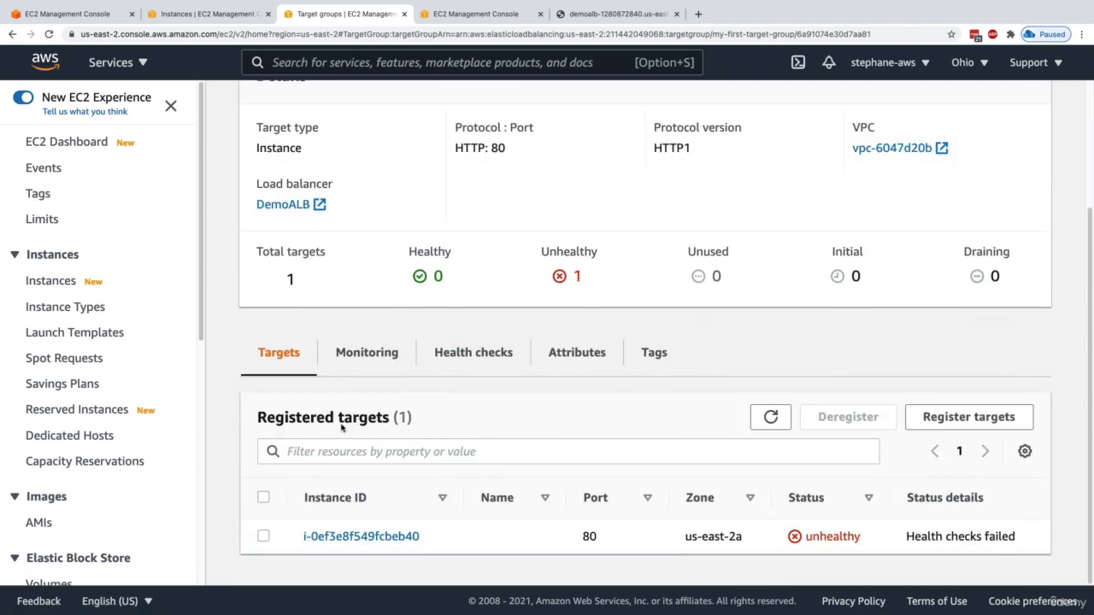
left_click_drag(278, 421, 391, 419)
left_click(370, 417)
double_click(822, 537)
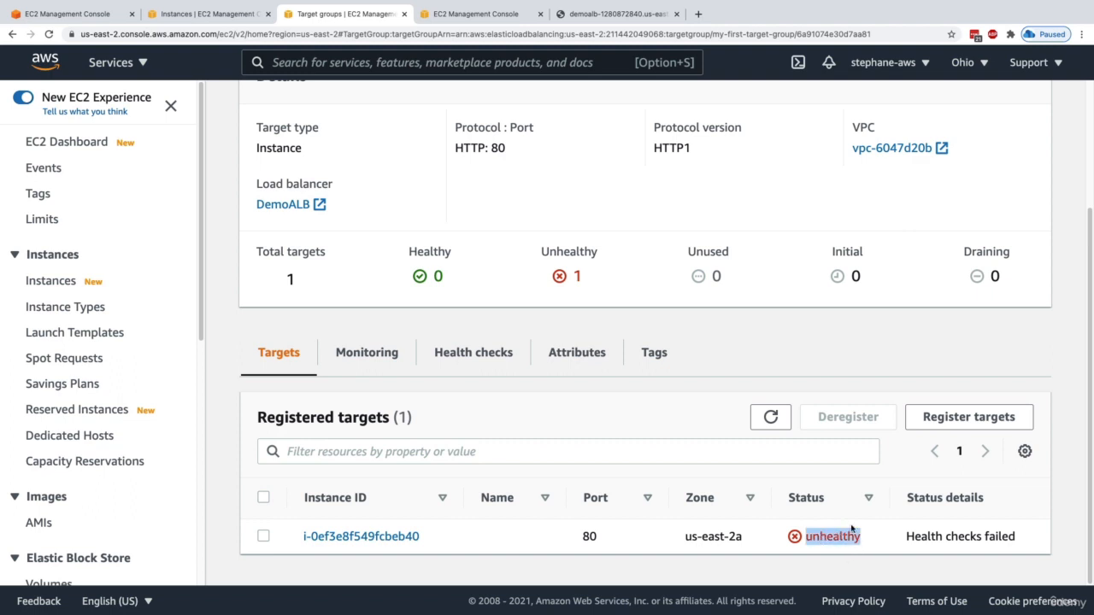
left_click(853, 536)
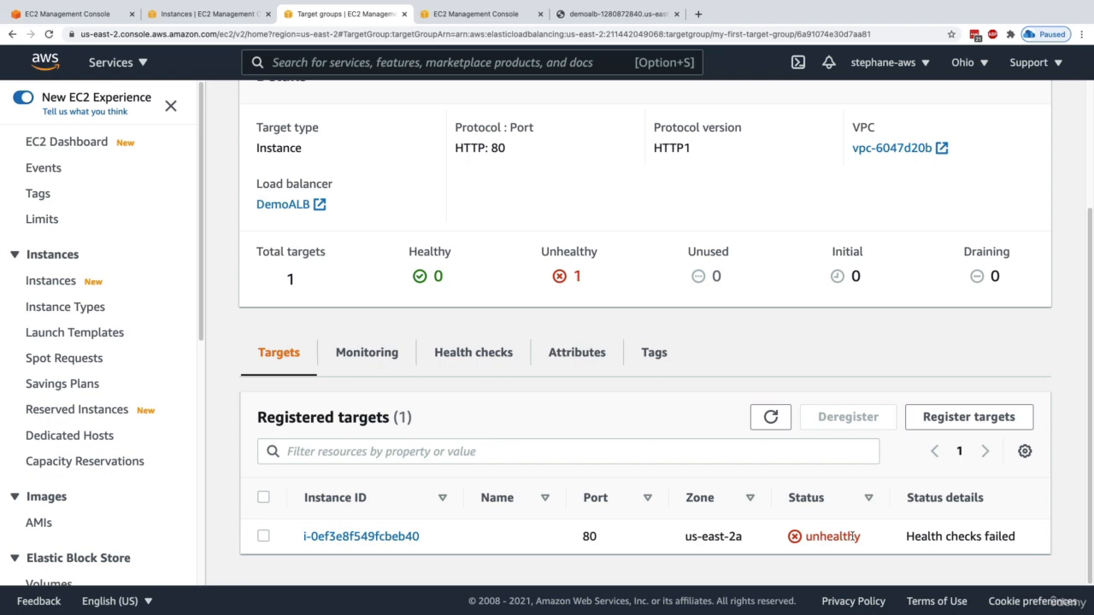
Step: Refresh the registered targets of my-first-target-group and check the healthy target count
left_click(777, 424)
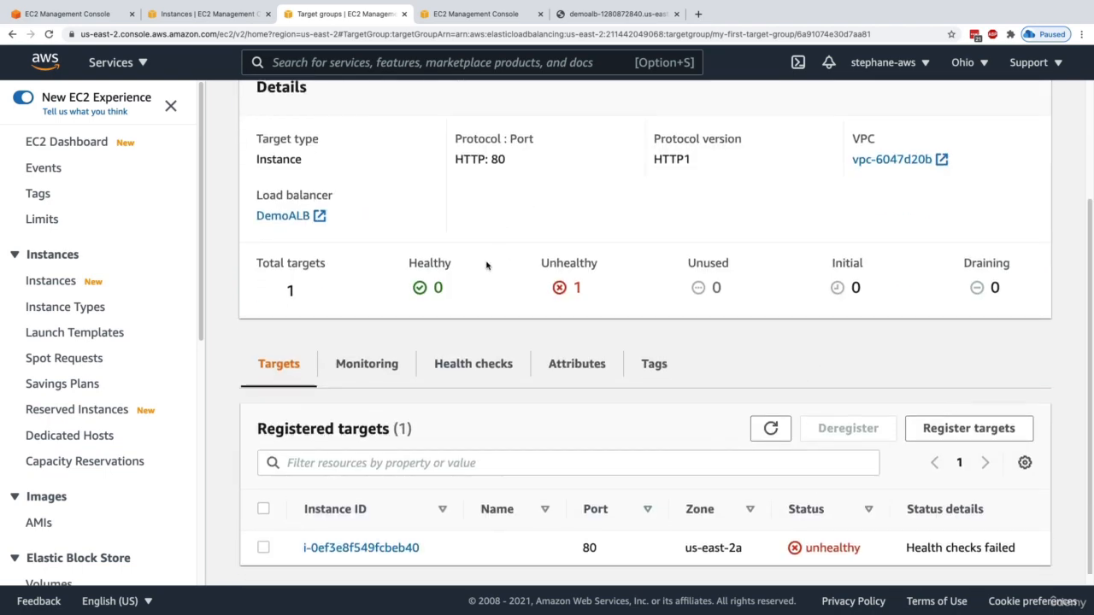
double_click(429, 264)
left_click(447, 270)
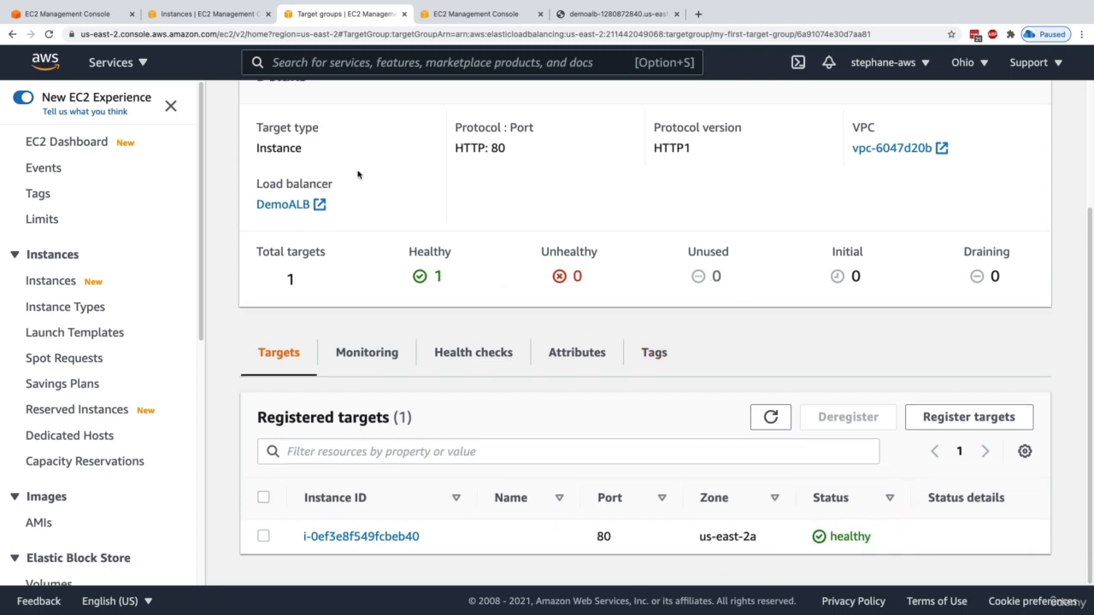
Step: Reload the DemoALB web page to check which instance responds, and return to DemoASG's instance management
left_click(590, 15)
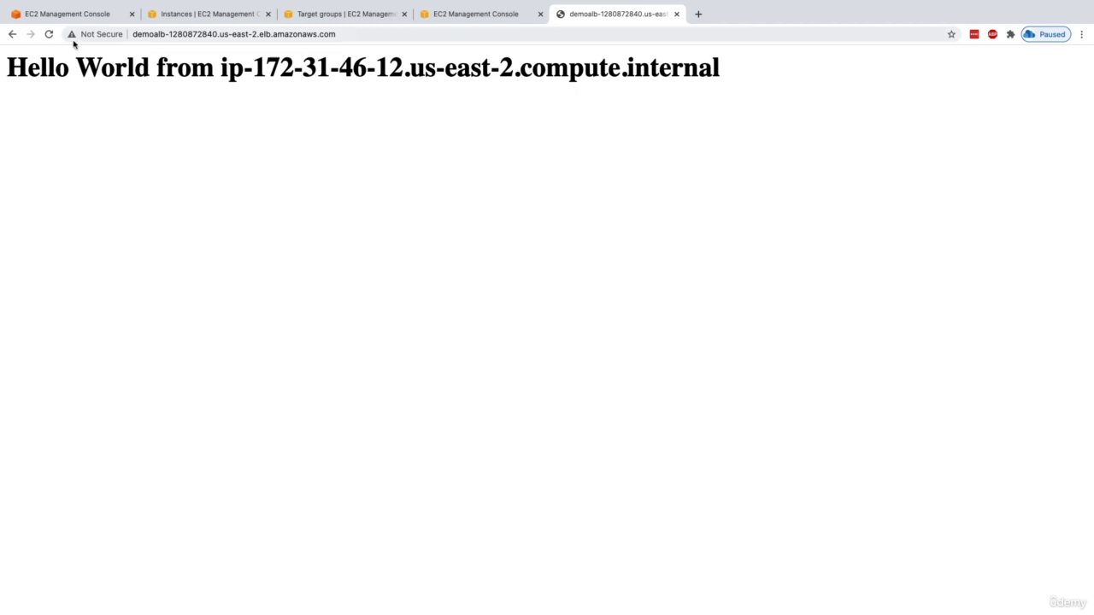
left_click(49, 35)
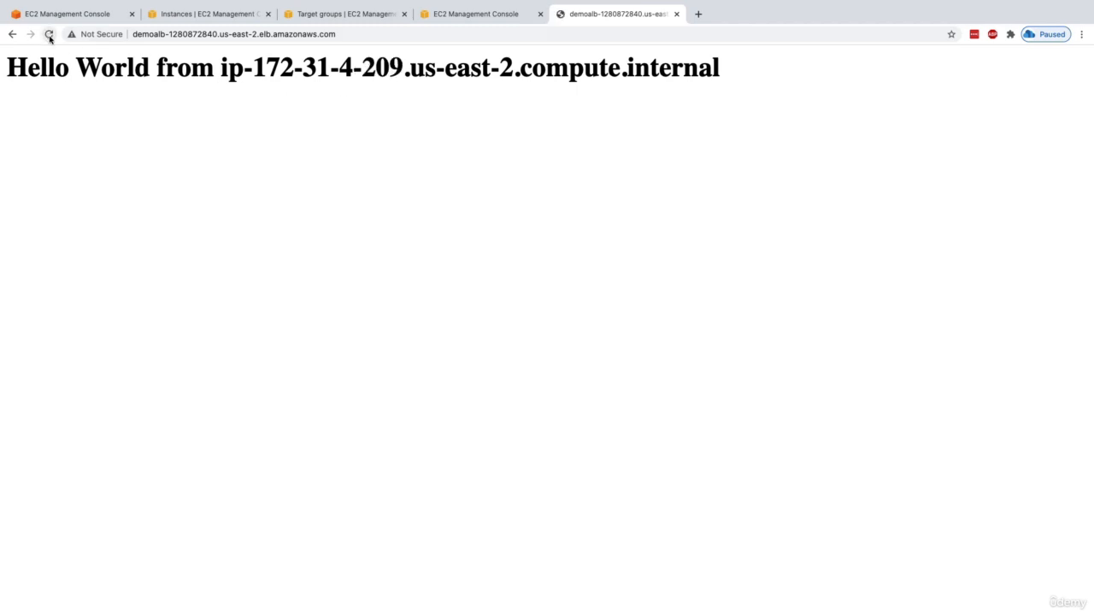
triple_click(158, 76)
left_click(197, 92)
left_click(94, 16)
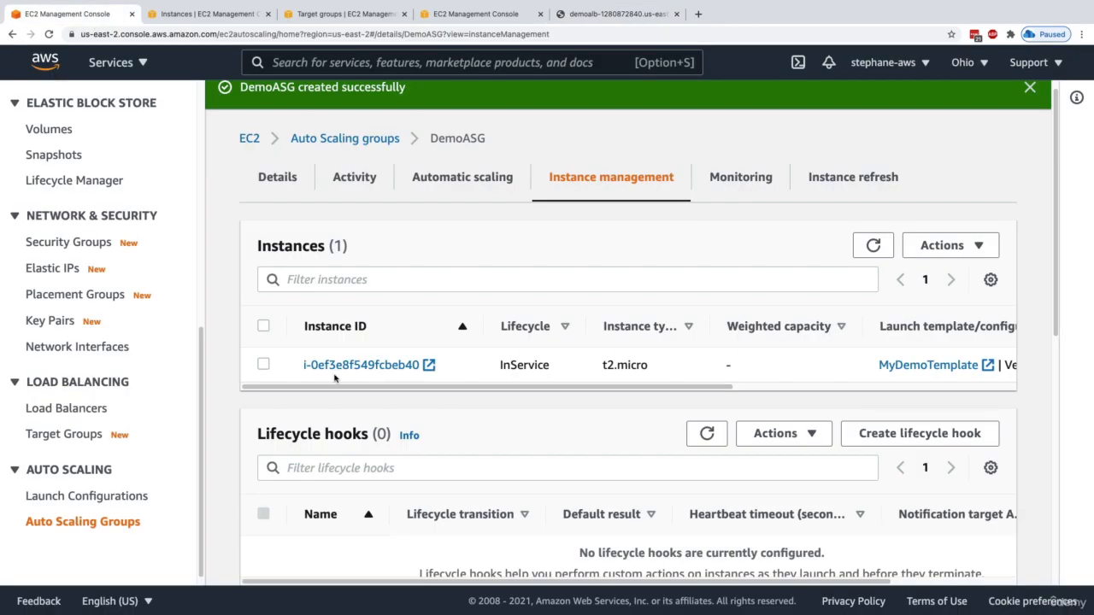
Step: Compare the running EC2 instance with the registered target in my-first-target-group and the host name on the DemoALB page
left_click(208, 14)
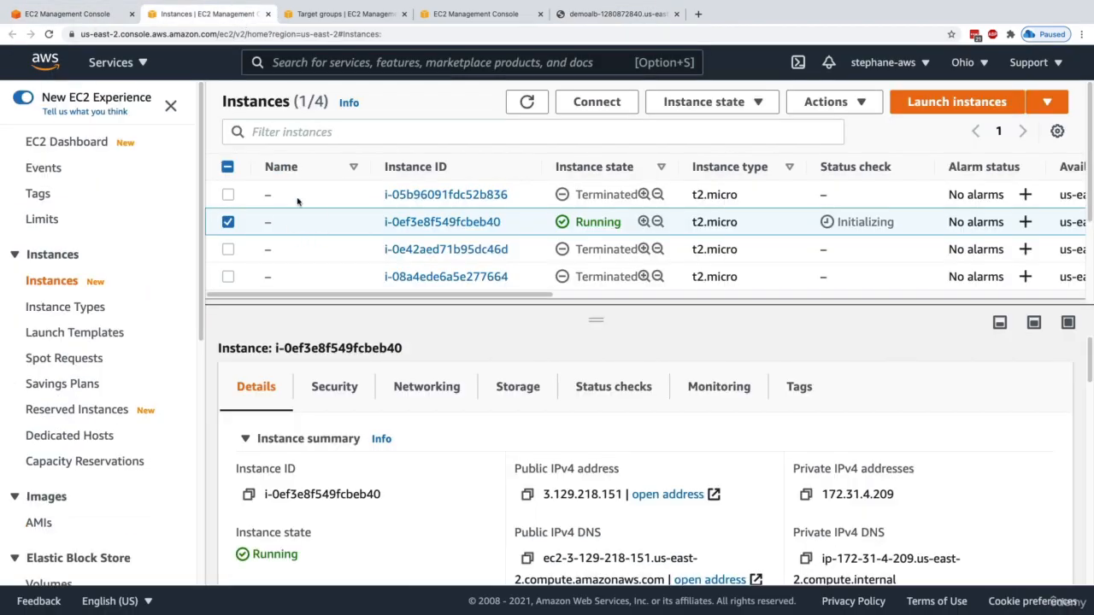
left_click(350, 14)
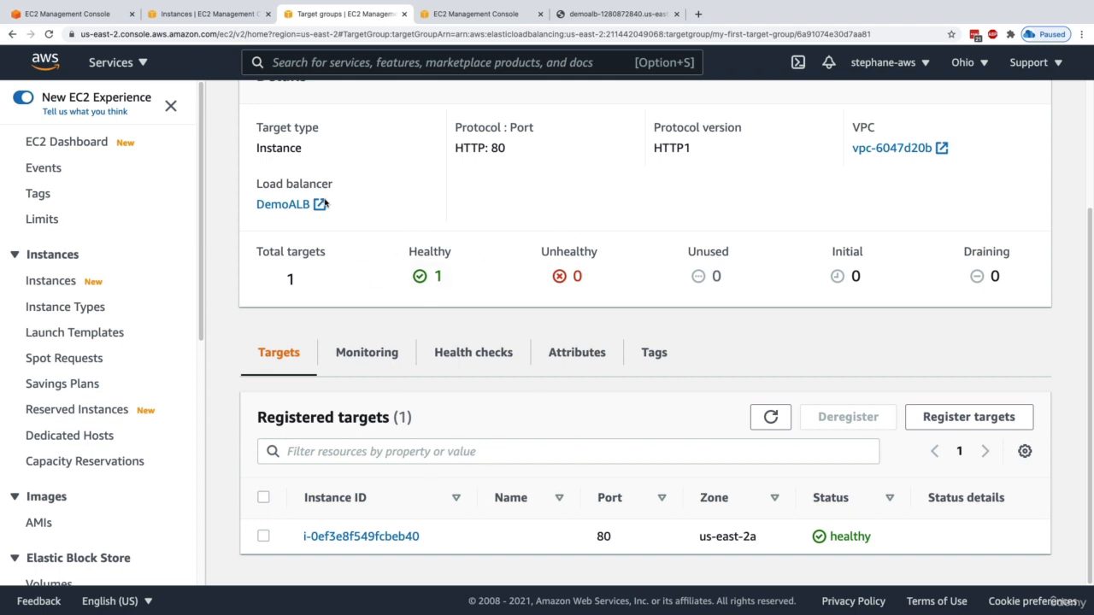
left_click(584, 17)
triple_click(369, 69)
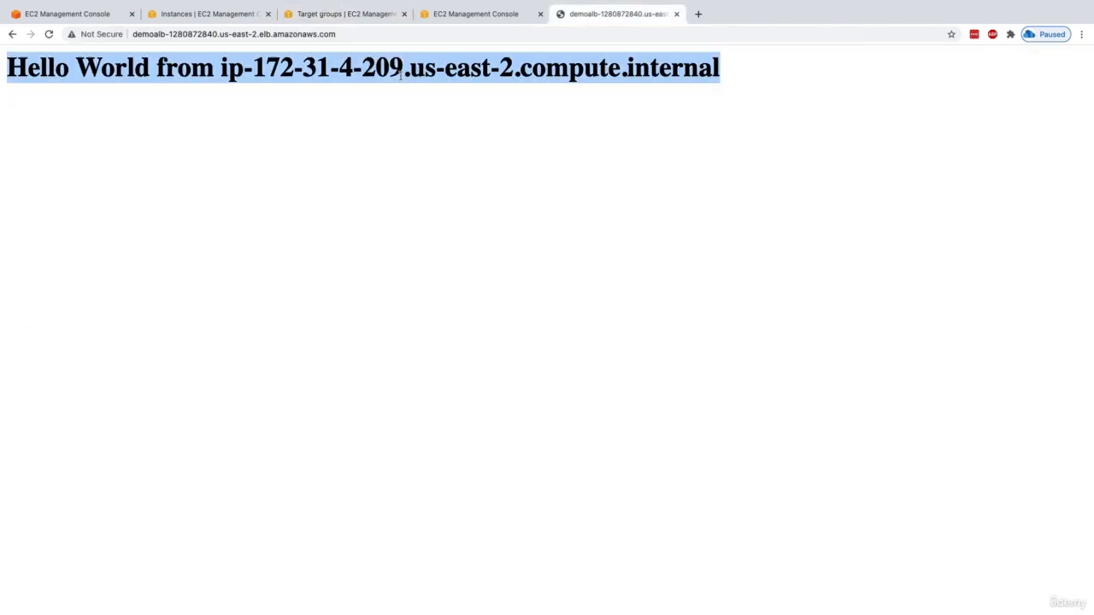
left_click(408, 96)
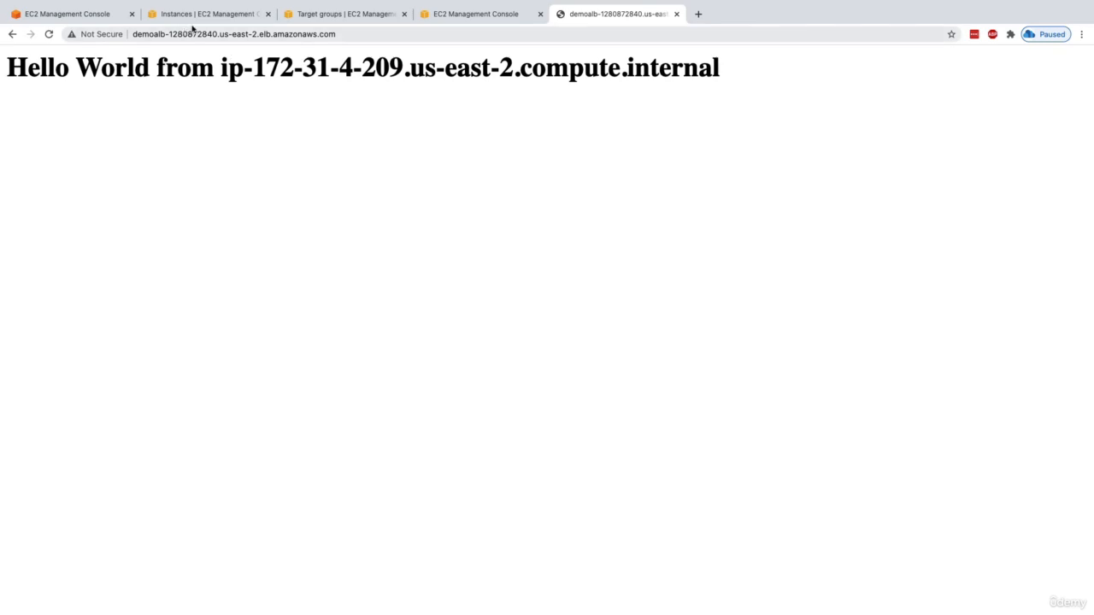
left_click(322, 21)
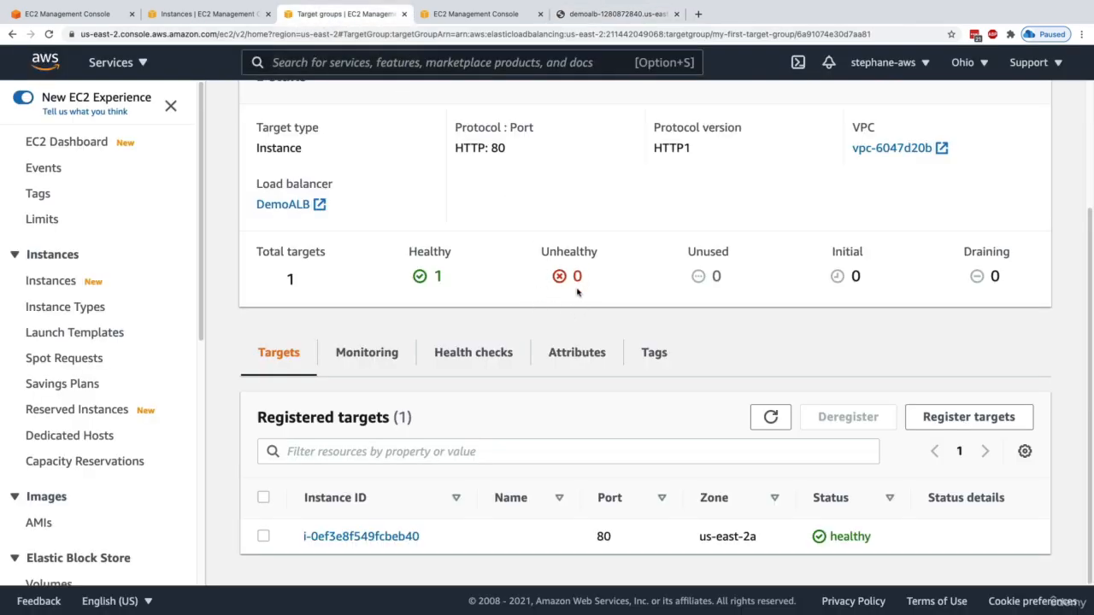
left_click(198, 15)
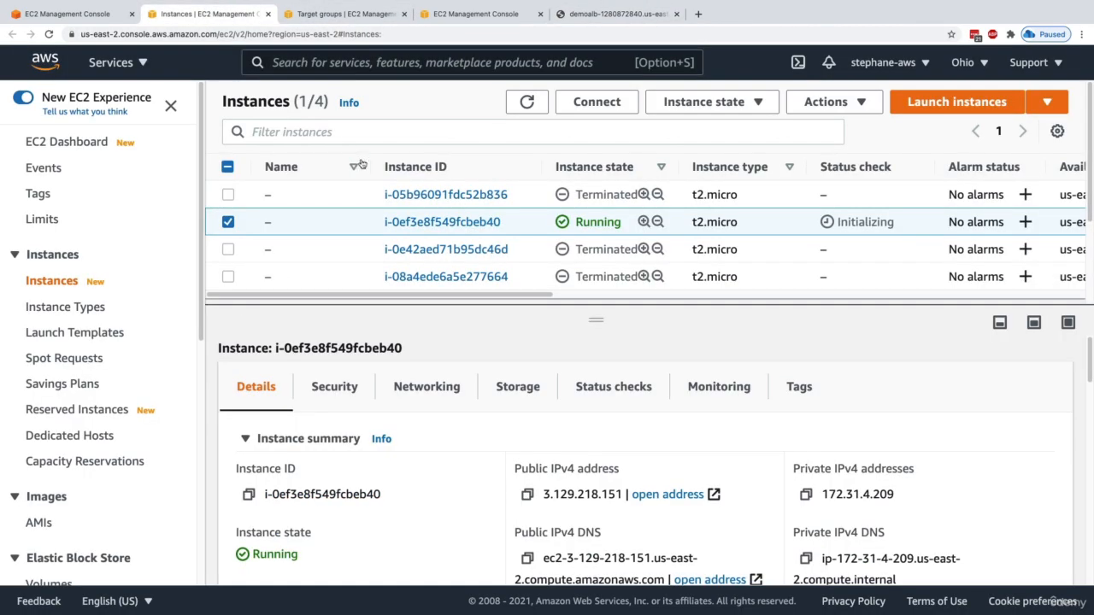
Step: Review the instance launch entry in DemoASG's activity history and return to its instance management
left_click(85, 15)
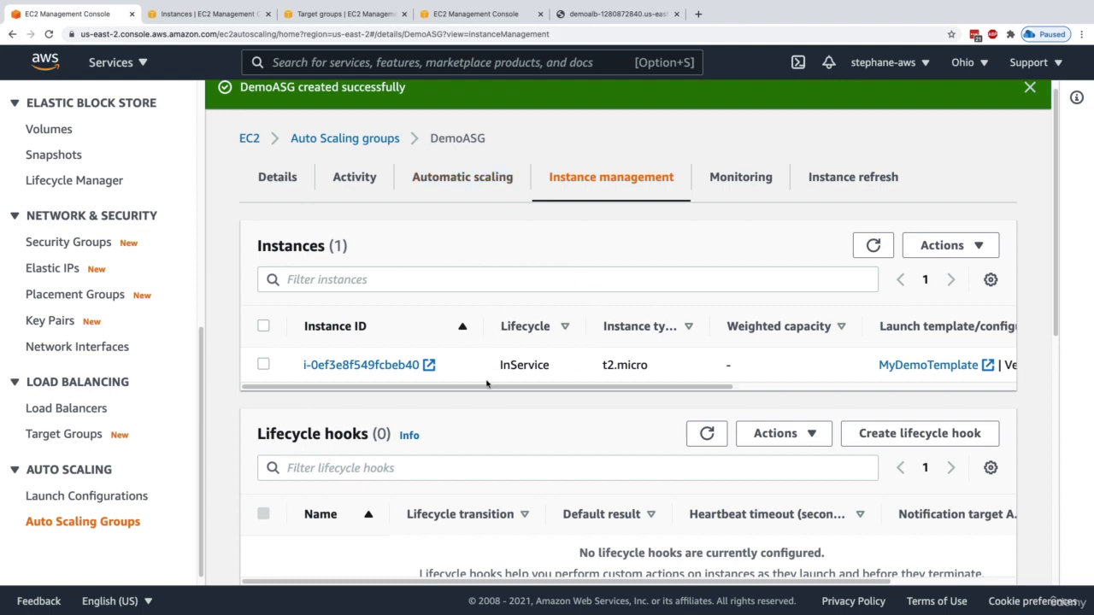
scroll(450, 395, "down", 1)
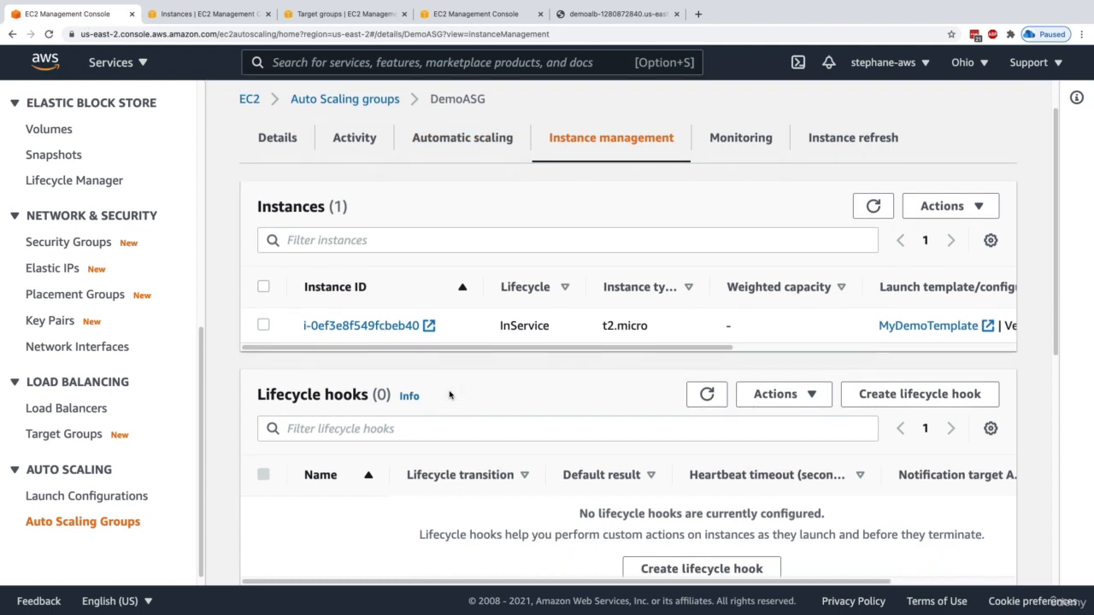
scroll(450, 394, "up", 1)
left_click(353, 152)
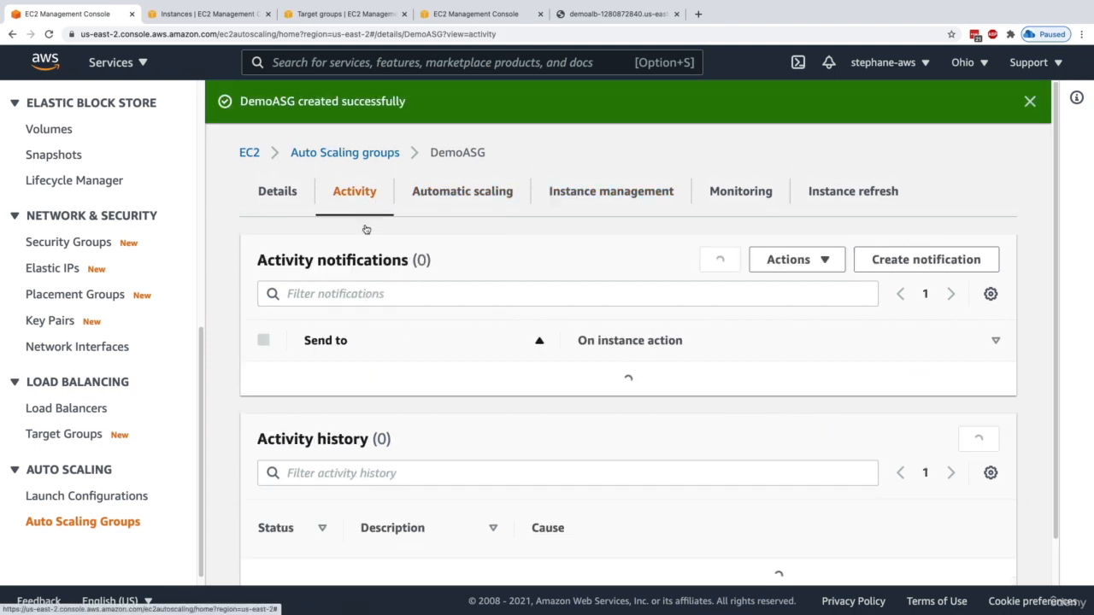
scroll(476, 347, "down", 3)
left_click_drag(259, 363, 398, 367)
left_click(398, 373)
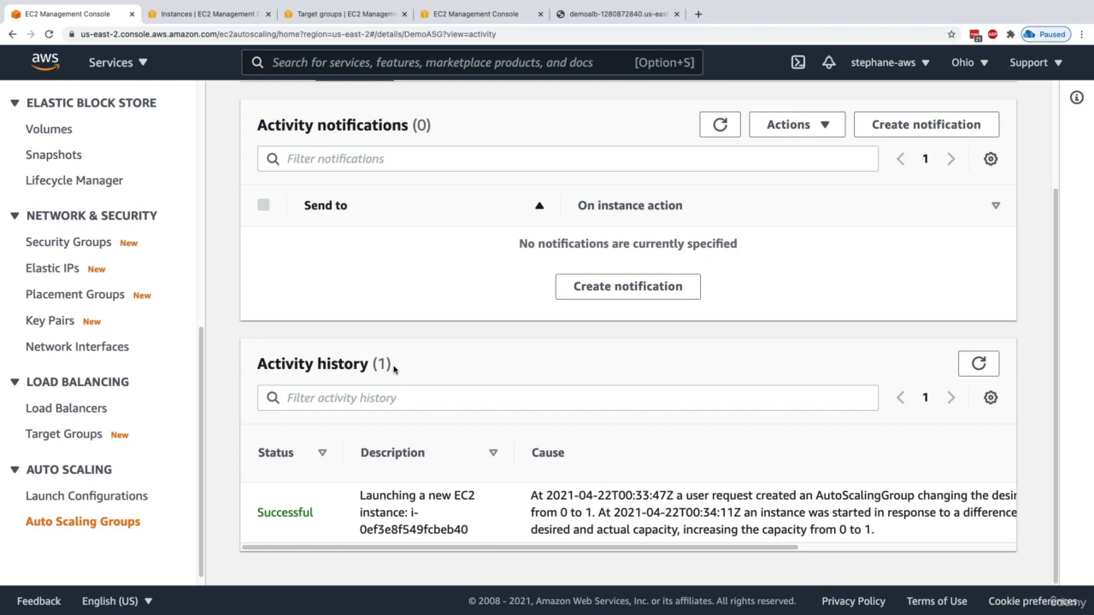
scroll(361, 466, "up", 3)
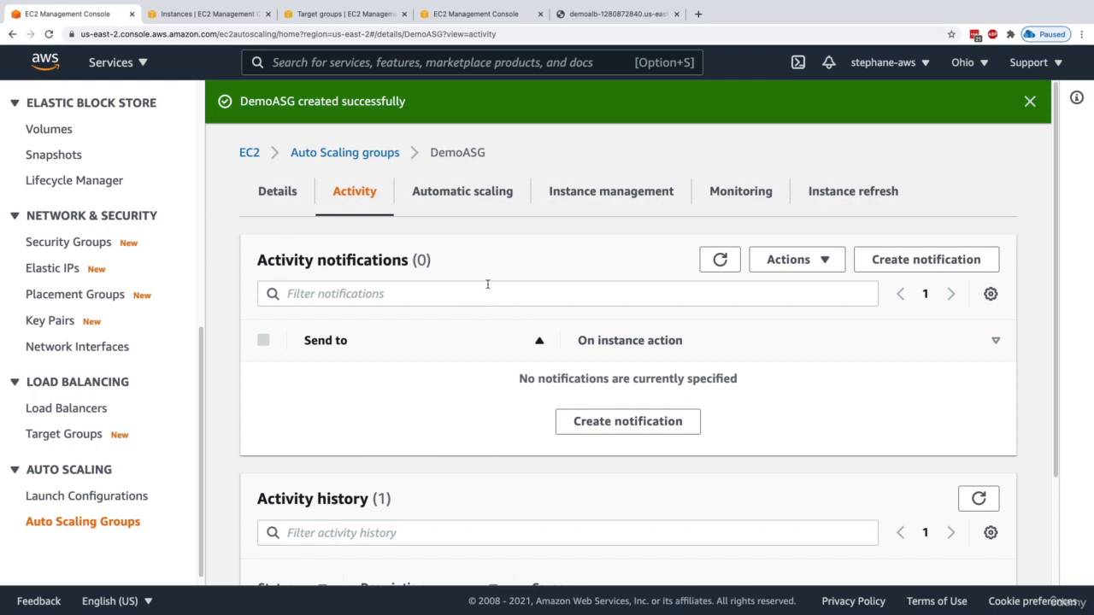
scroll(488, 286, "down", 3)
scroll(419, 402, "up", 3)
left_click(581, 193)
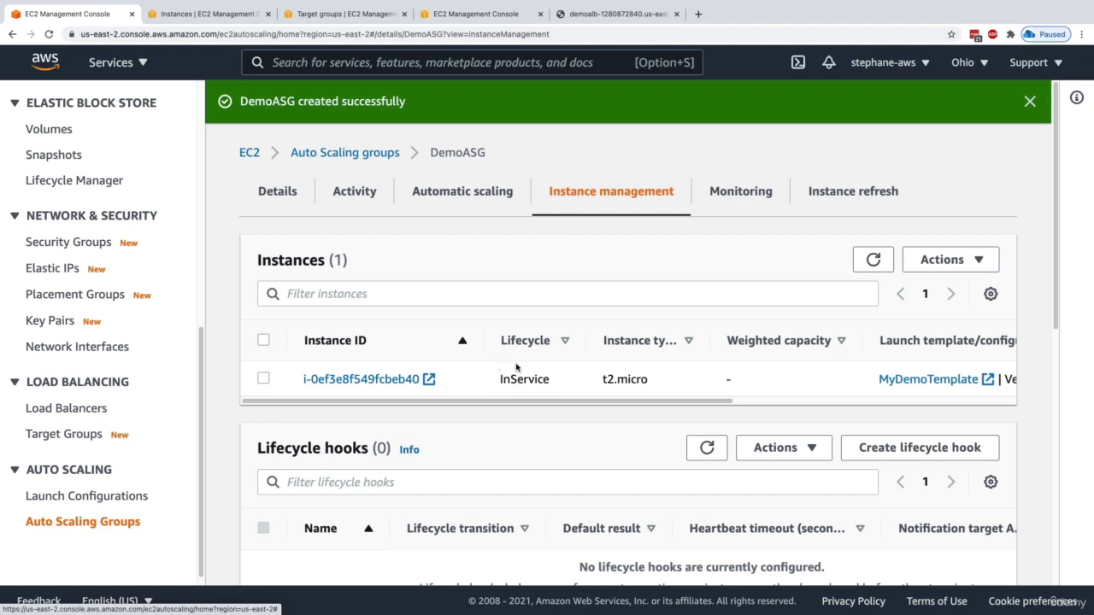
Step: Edit DemoASG's group size, setting desired capacity to 2 and maximum capacity to 2, and apply the update
left_click(300, 193)
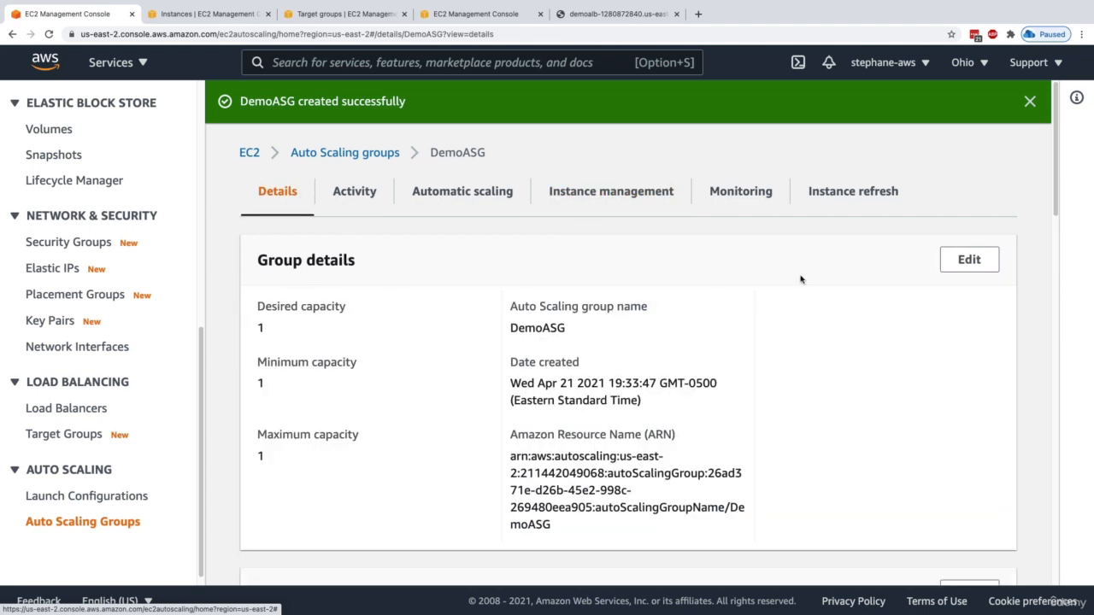
left_click(955, 264)
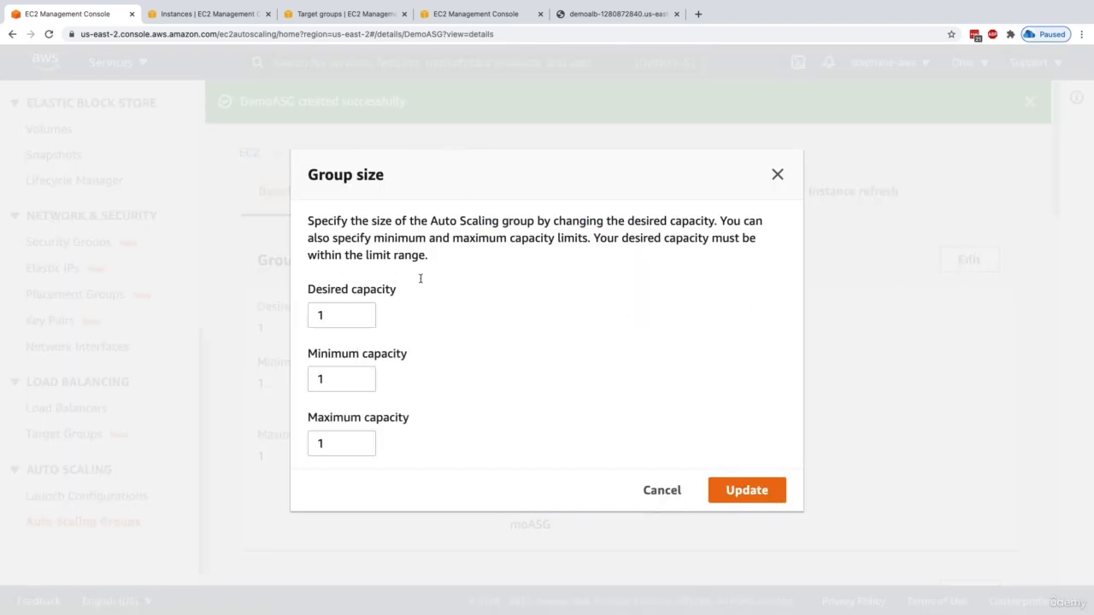
left_click(346, 318)
type("2")
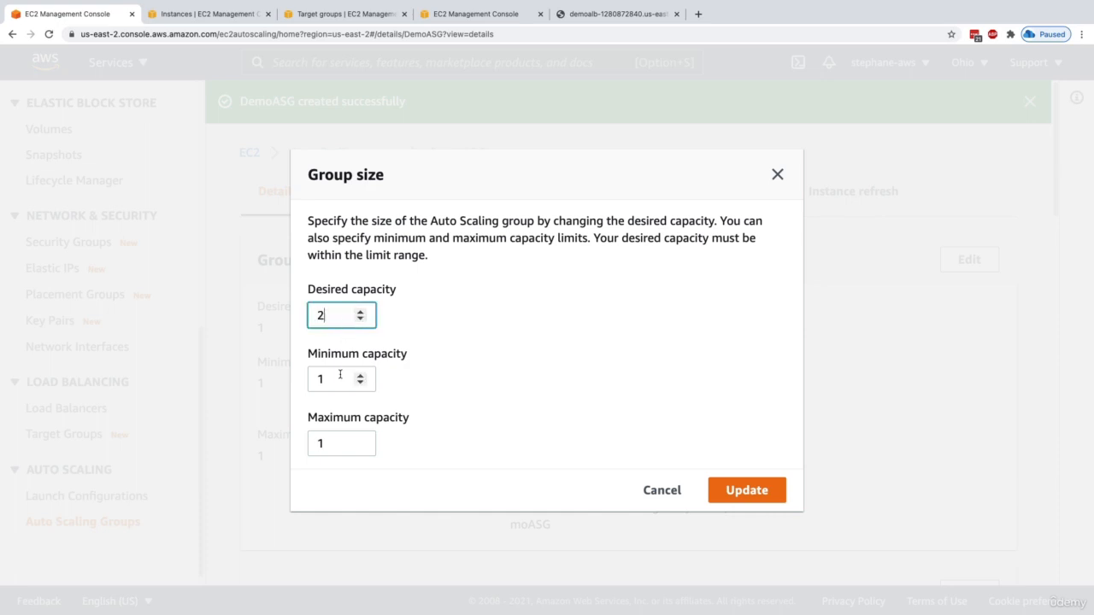
double_click(335, 435)
type("2")
triple_click(340, 418)
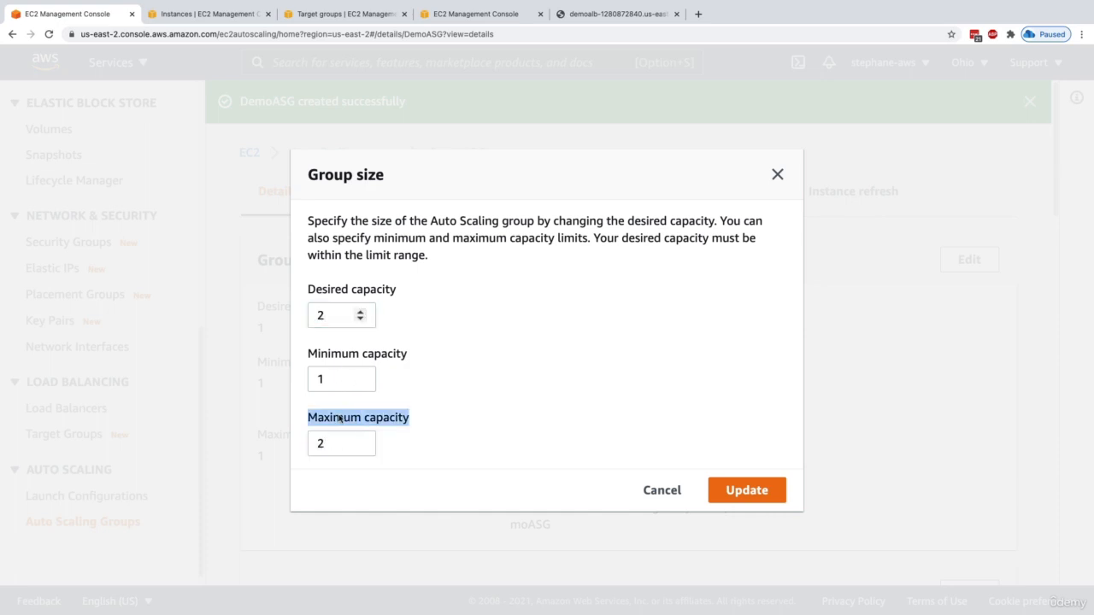
left_click(375, 421)
left_click(740, 489)
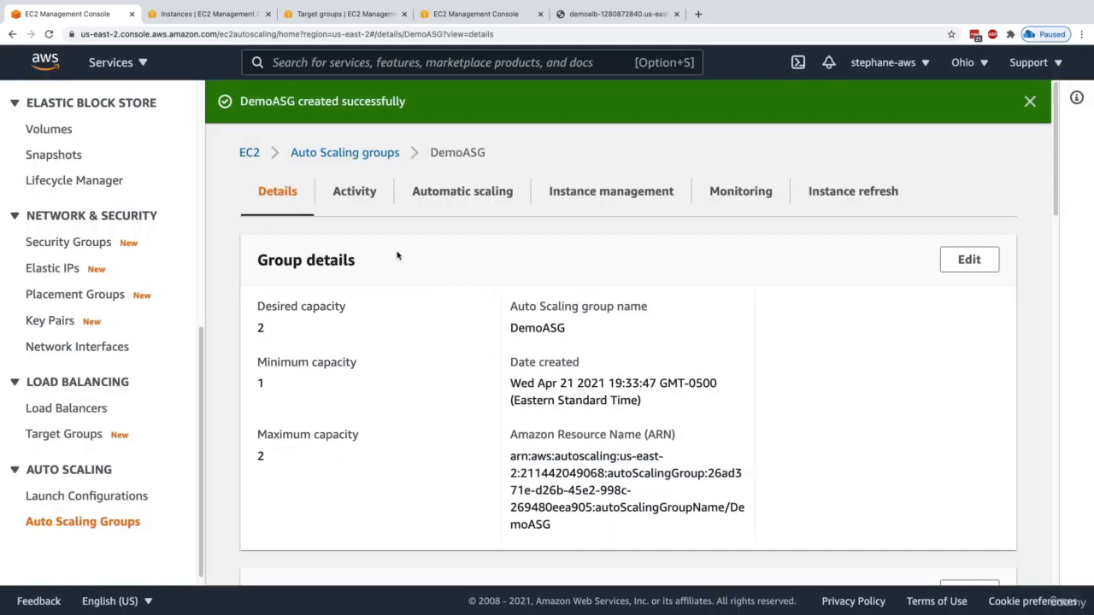
Step: Open DemoASG's activity history and refresh it to look for a scaling activity triggered by the capacity change
left_click(353, 193)
scroll(522, 293, "down", 3)
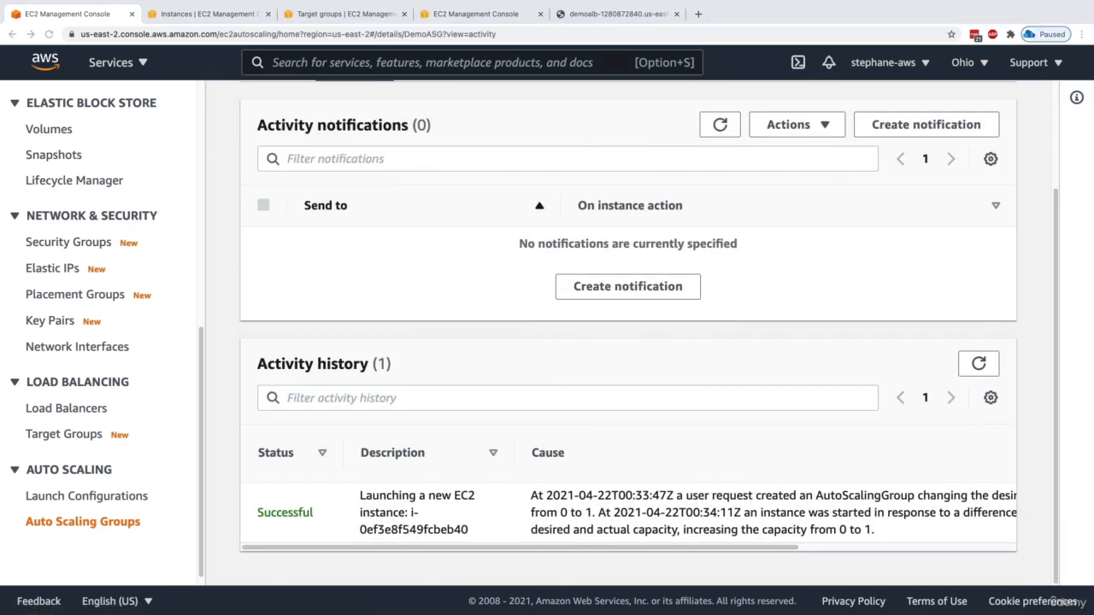
left_click(979, 364)
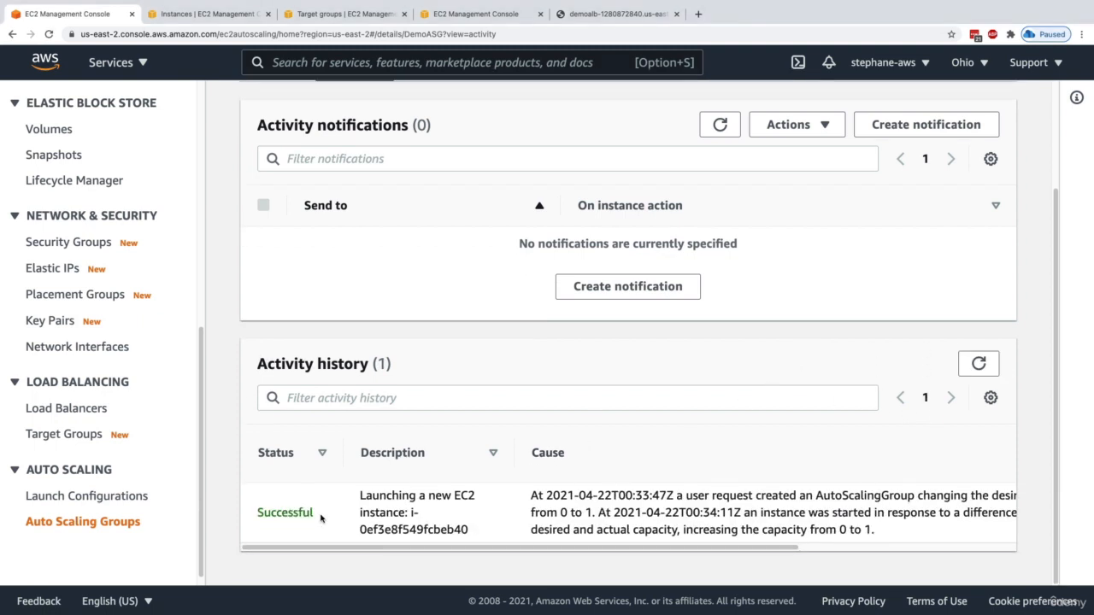
left_click(980, 368)
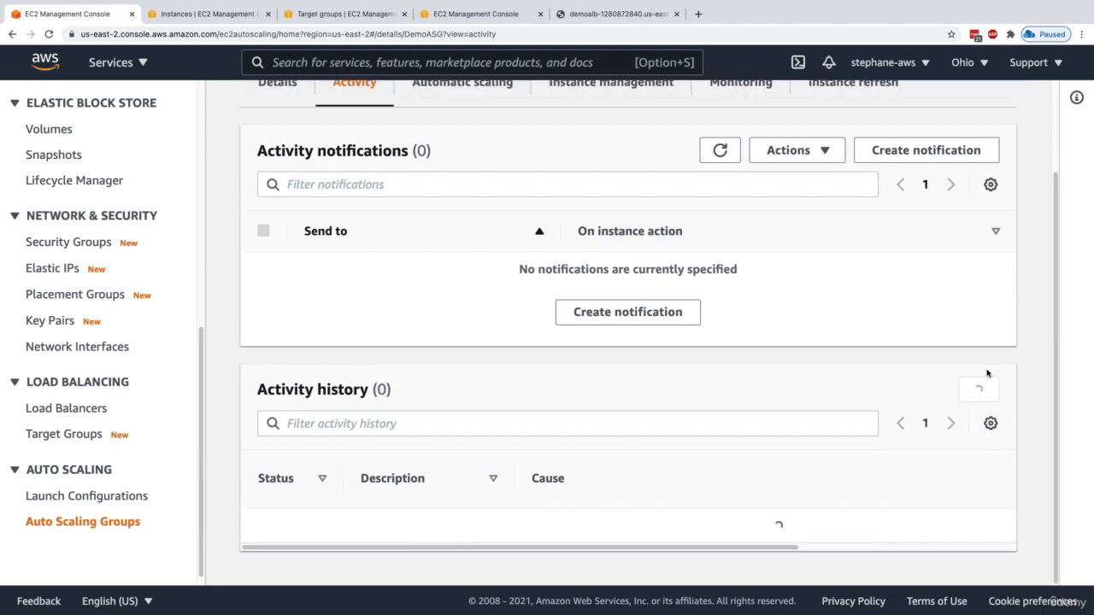
left_click(980, 390)
scroll(643, 436, "down", 2)
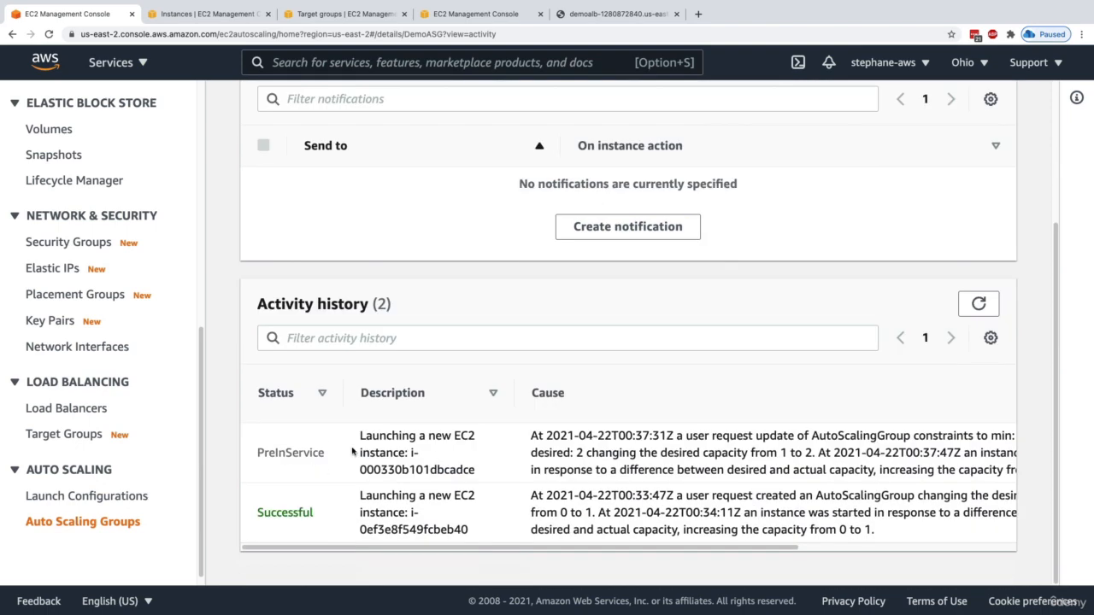
Step: Examine the description and cause of the newest launch entry in DemoASG's activity history
left_click_drag(360, 442, 491, 476)
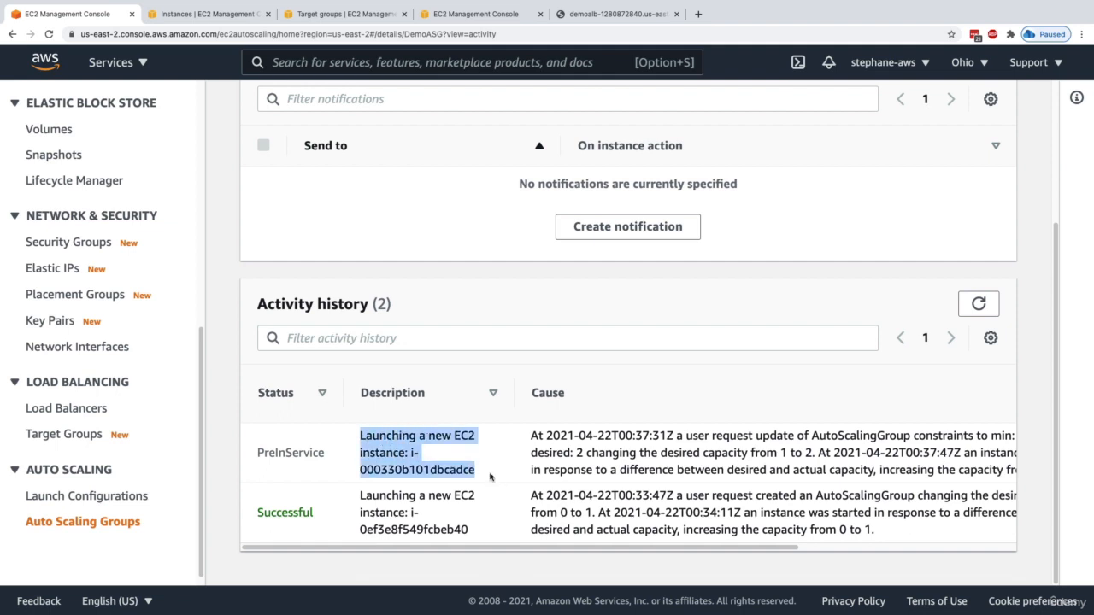
left_click(560, 464)
left_click_drag(663, 451, 812, 453)
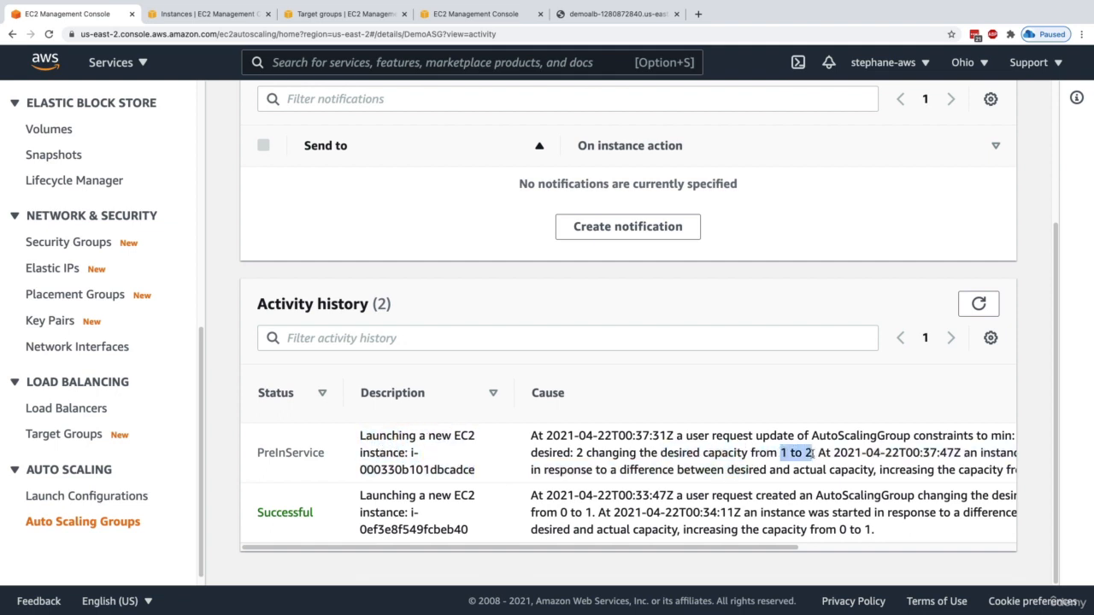
left_click(814, 453)
Step: Show DemoASG's instance management and check the lifecycle state of the newly launched instance
scroll(650, 359, "up", 5)
left_click(439, 190)
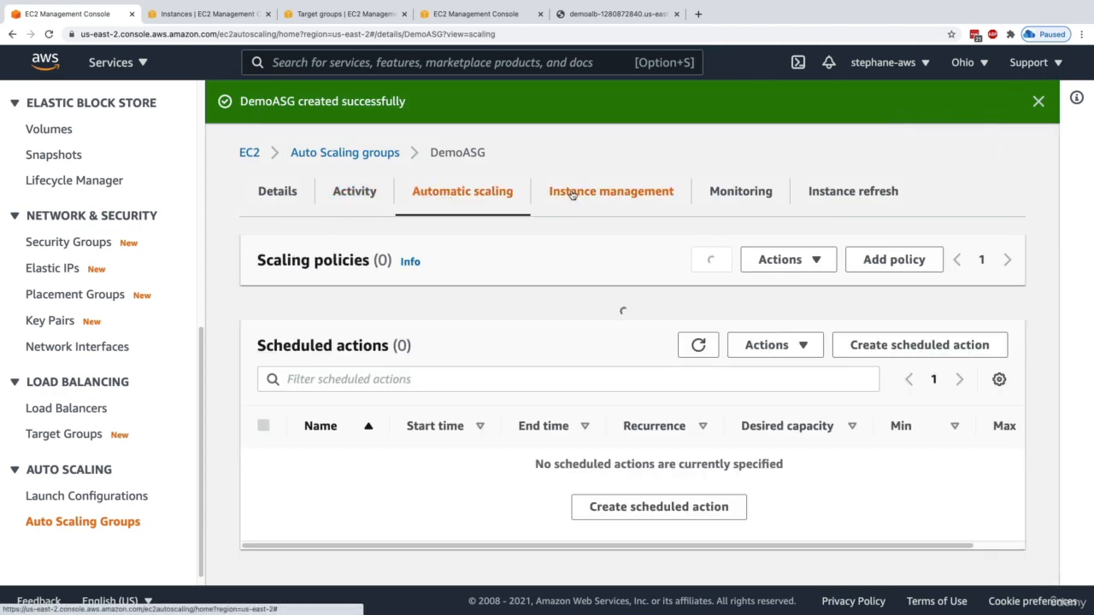
left_click(571, 192)
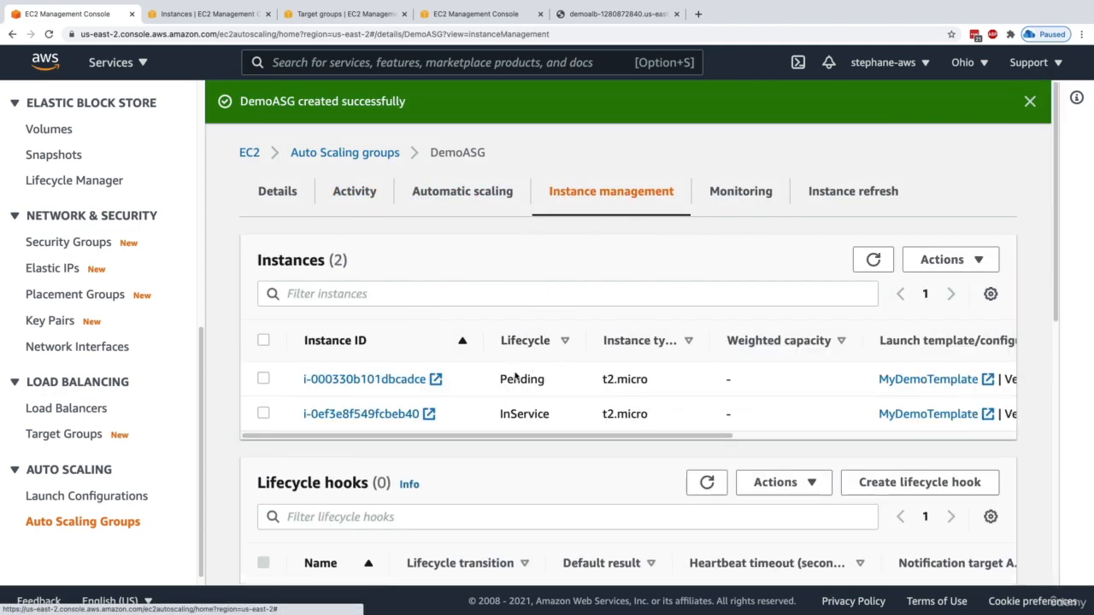
left_click_drag(494, 381, 553, 385)
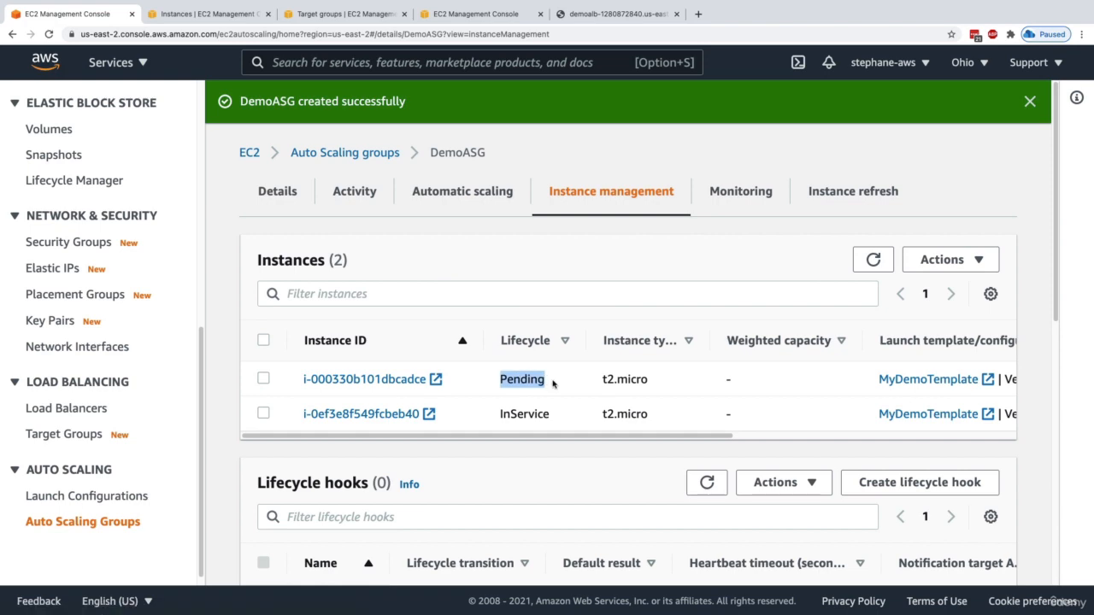
left_click(554, 384)
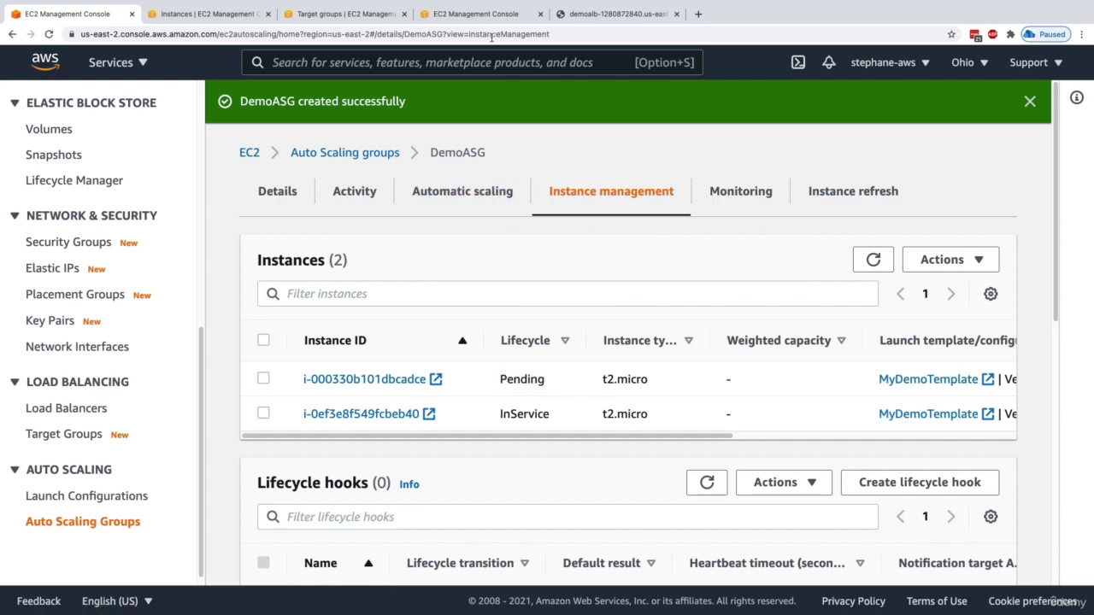
Step: Refresh my-first-target-group's registered targets and check the health status of each instance
left_click(367, 19)
left_click(775, 415)
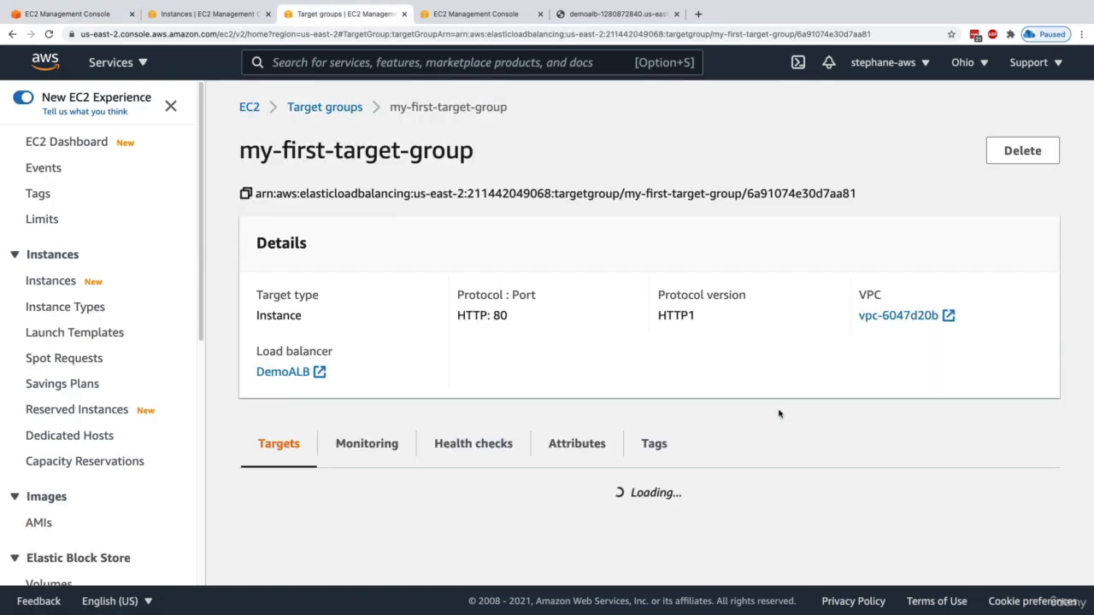
scroll(628, 456, "down", 3)
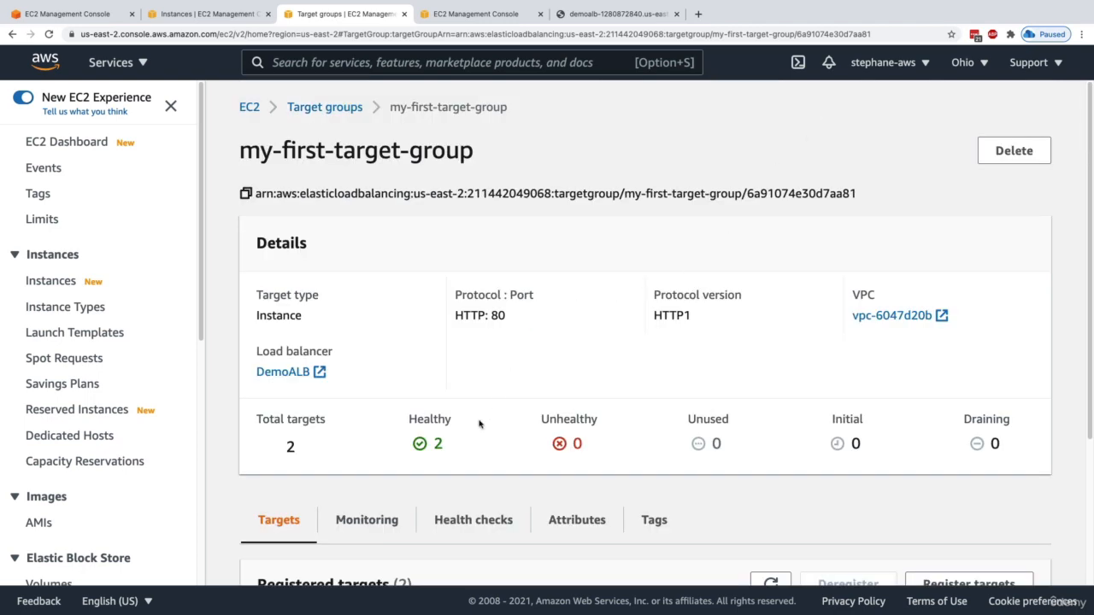
scroll(502, 412, "down", 3)
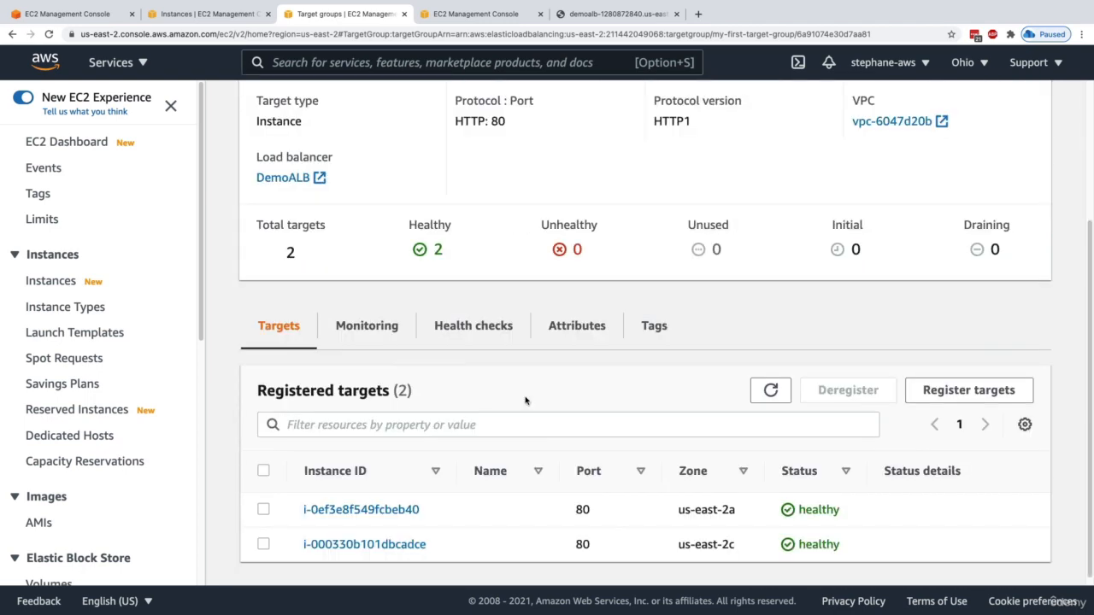
Step: Reload the DemoALB web page repeatedly to check whether responses alternate between the Auto Scaling group's instances
left_click(617, 13)
key("super+r")
key("super+r")
key("super+r")
key("super+r")
key("super+r")
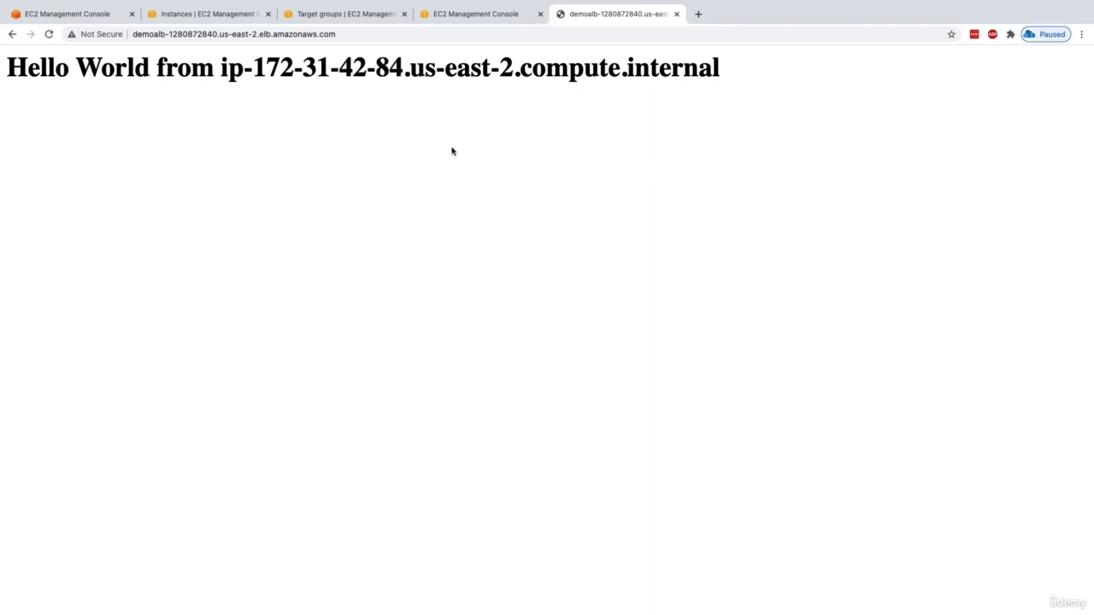
key("super+r")
key("super+r")
double_click(380, 67)
key("super+r")
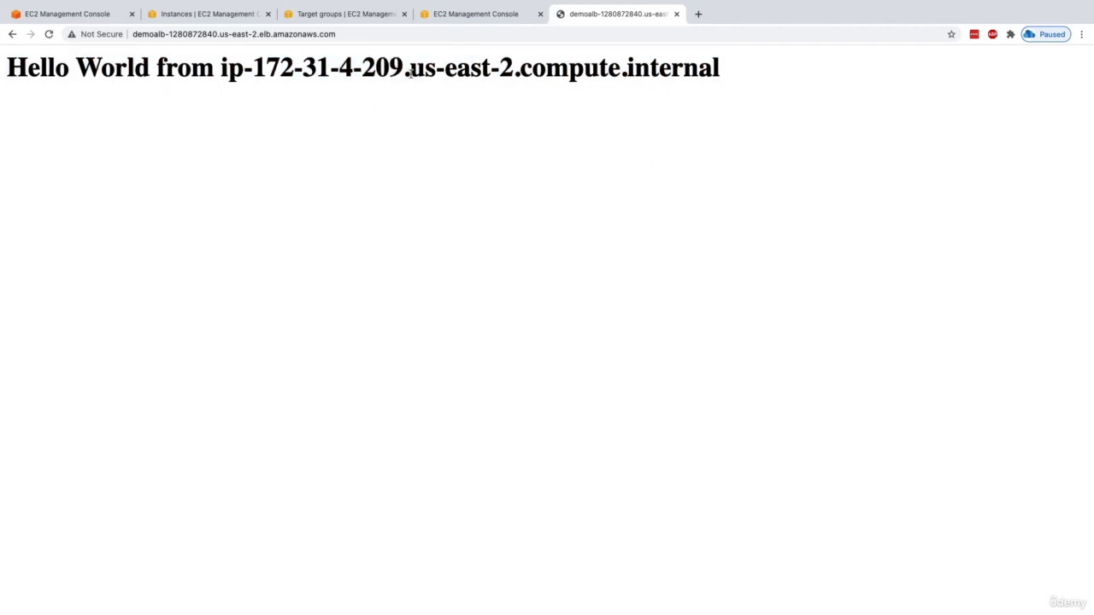
Step: Check the launch statuses in DemoASG's activity history and return to its group details
key("super+1")
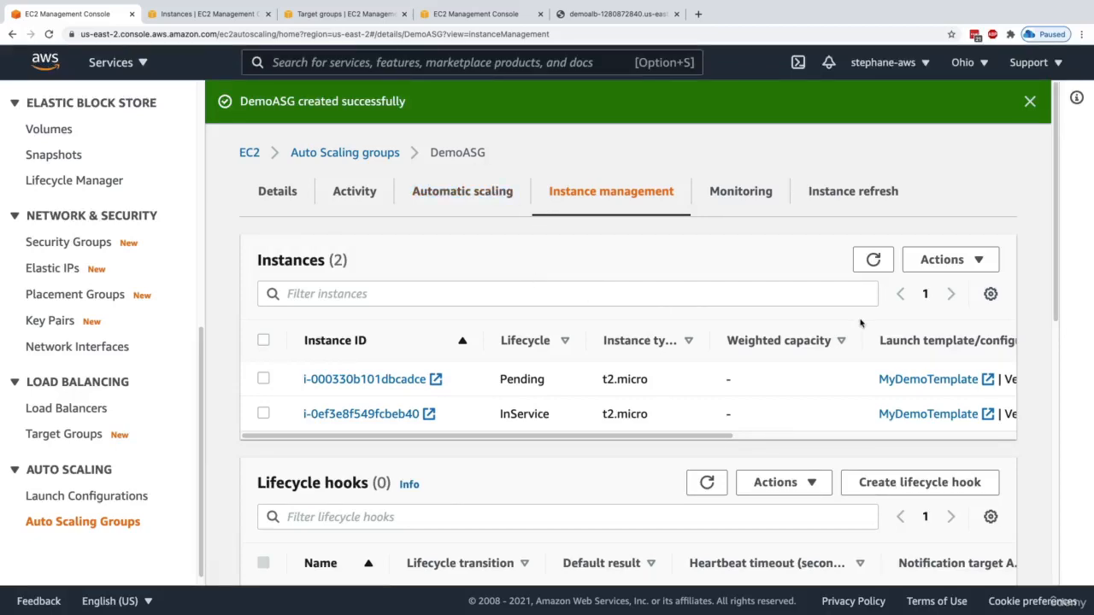
left_click(365, 192)
scroll(429, 335, "down", 5)
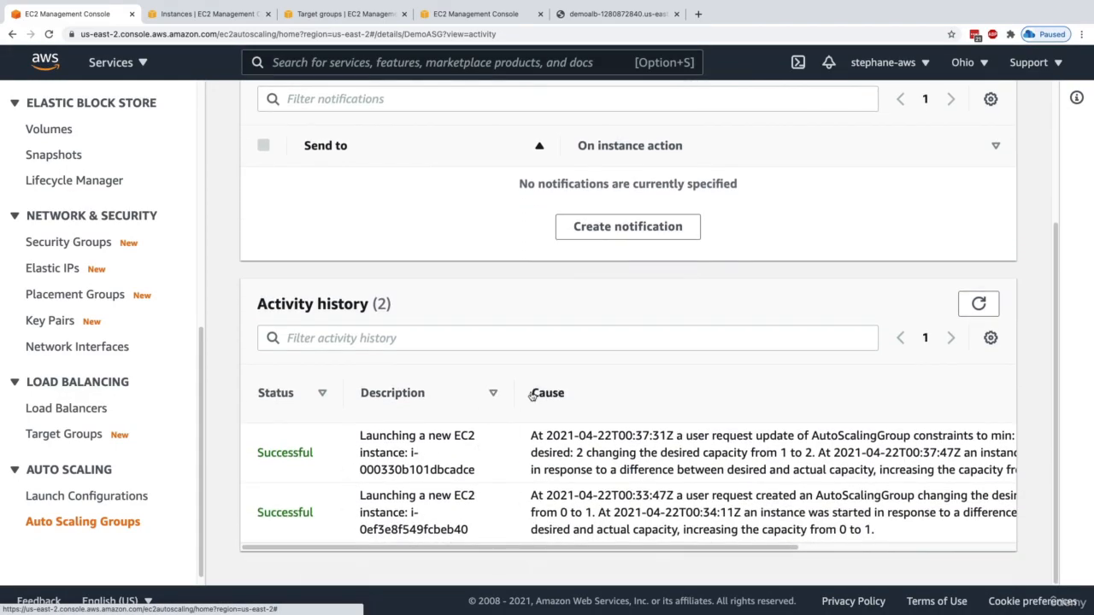
scroll(533, 394, "up", 5)
left_click(294, 196)
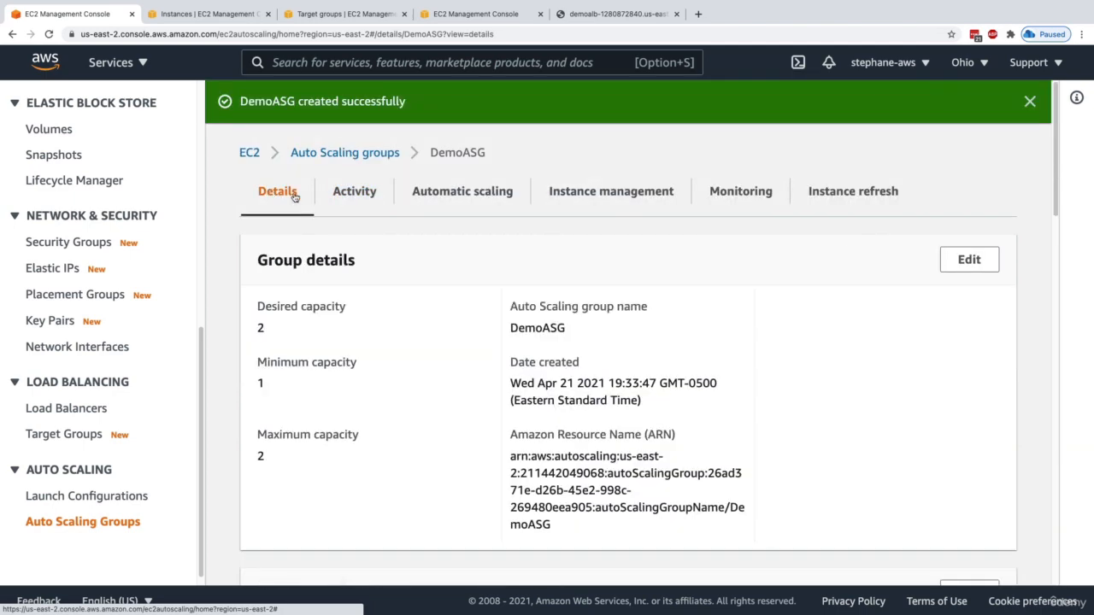
Step: Set DemoASG's desired capacity to 1 and update the group size
left_click(944, 260)
left_click(344, 312)
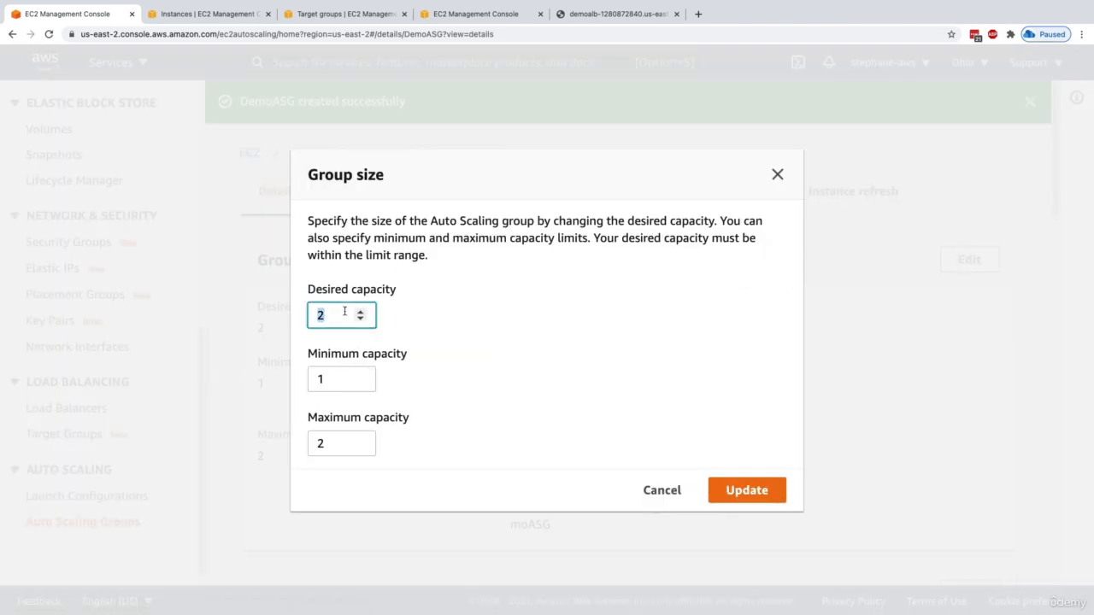
type("1")
left_click(331, 427)
left_click(737, 491)
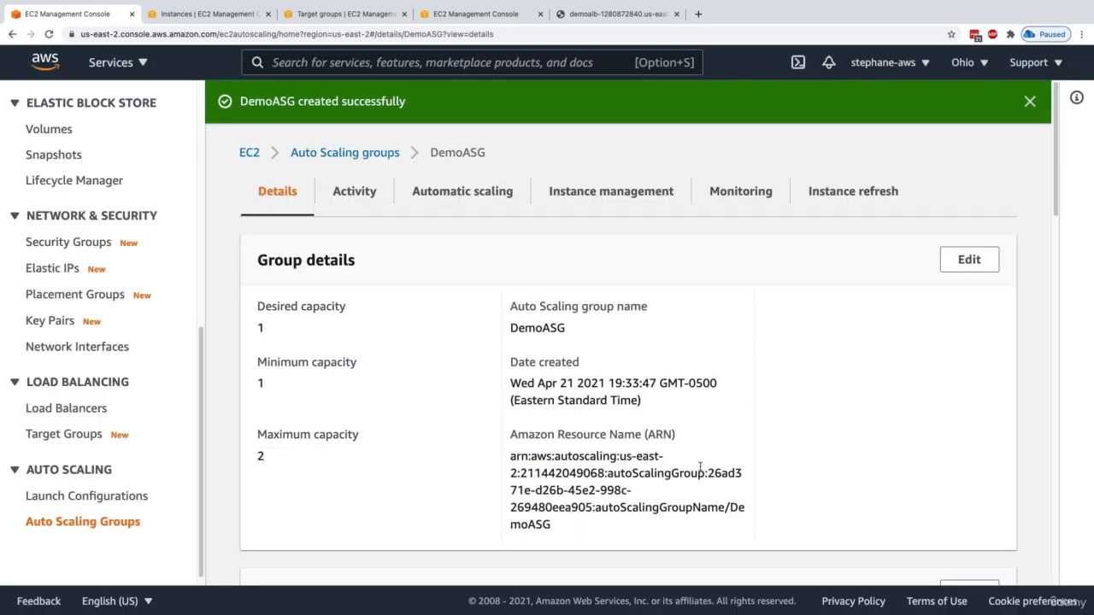
Step: Look for a scale-in event in DemoASG's activity history and check the lifecycle states of its instances
left_click(364, 201)
scroll(385, 256, "down", 2)
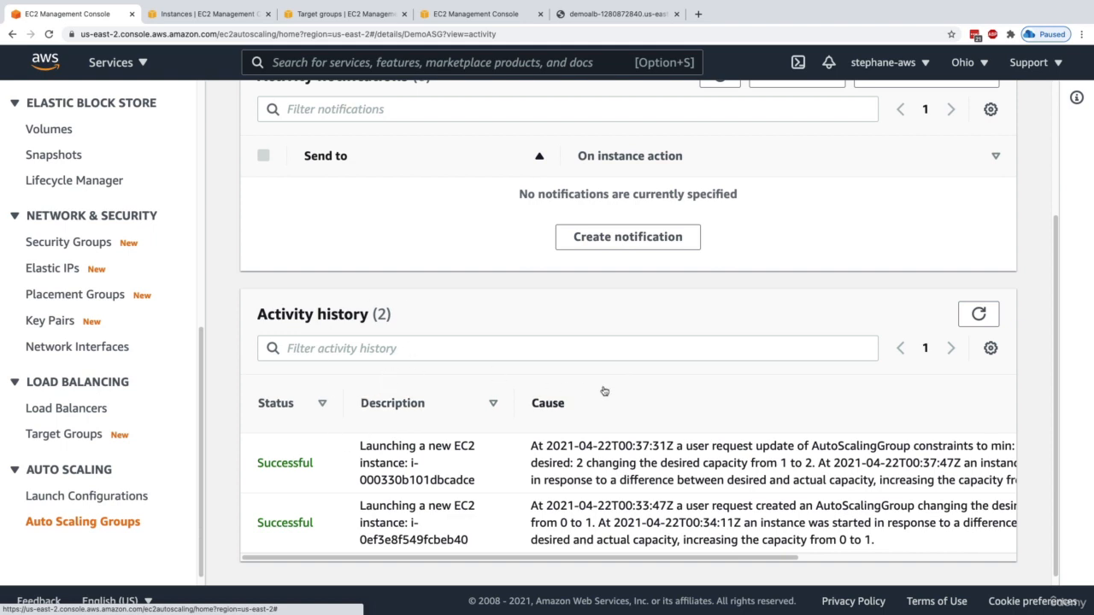
scroll(612, 465, "up", 3)
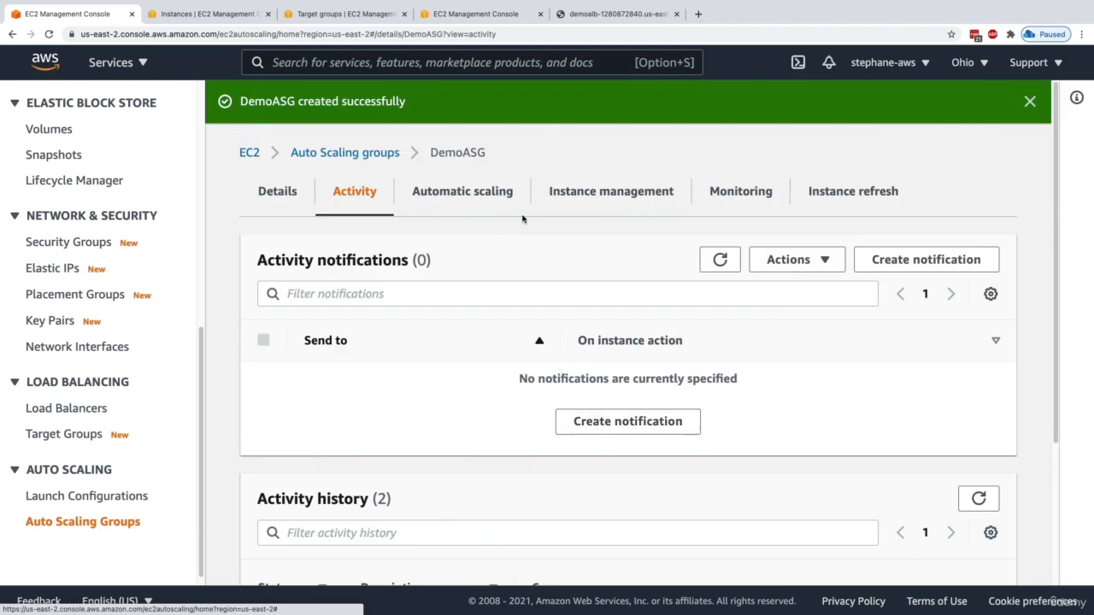
left_click(559, 193)
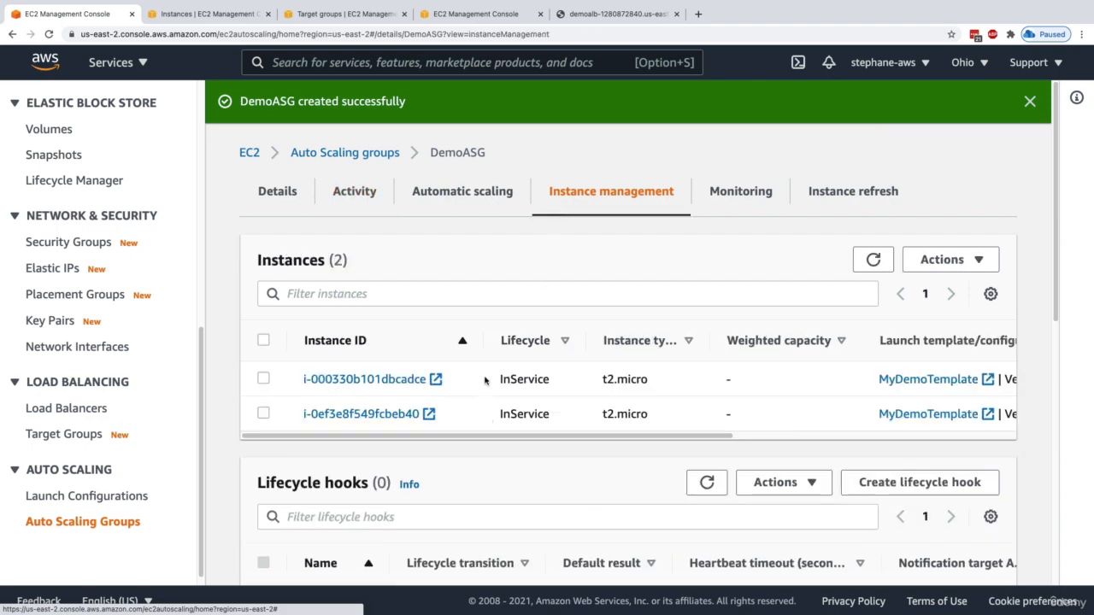
Step: Read the description and cause of DemoASG's newest activity history entry, and recheck the lifecycle states of its instances
left_click(379, 203)
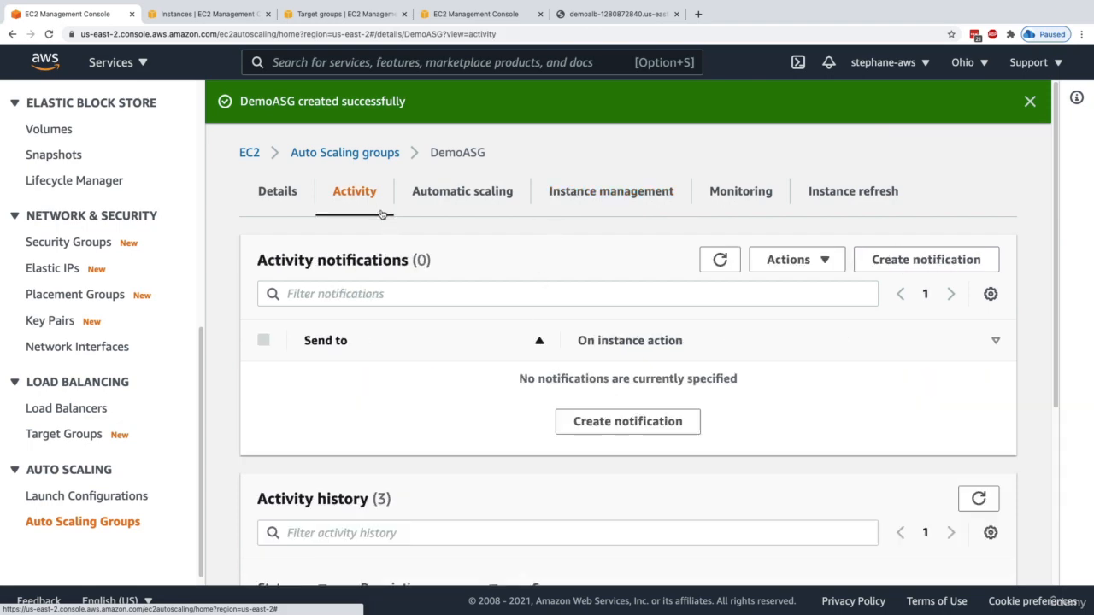
scroll(446, 257, "down", 4)
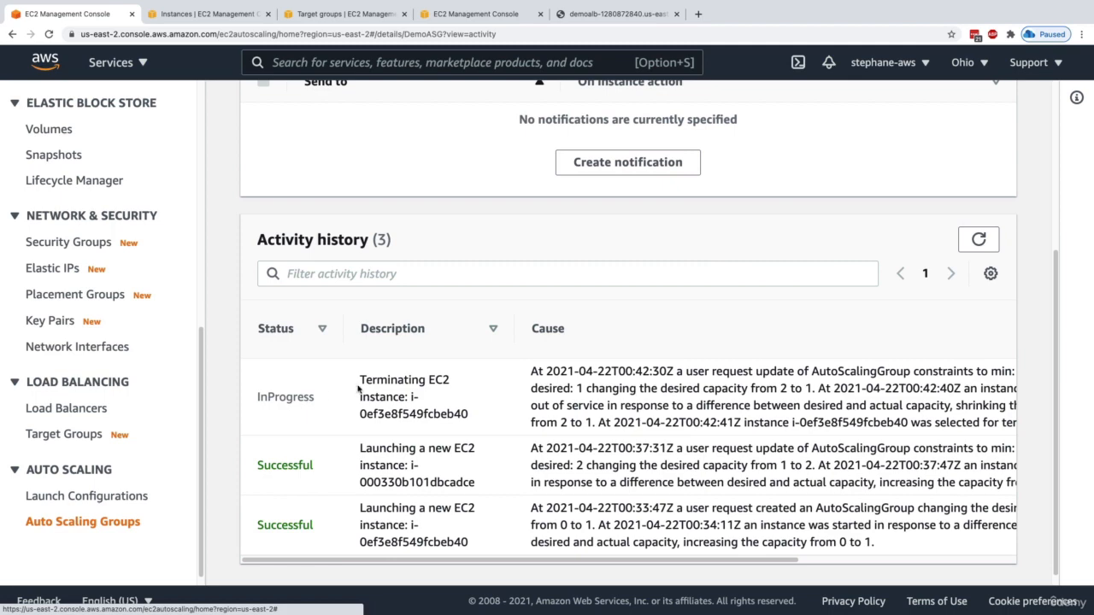
left_click_drag(358, 386, 494, 414)
left_click(506, 417)
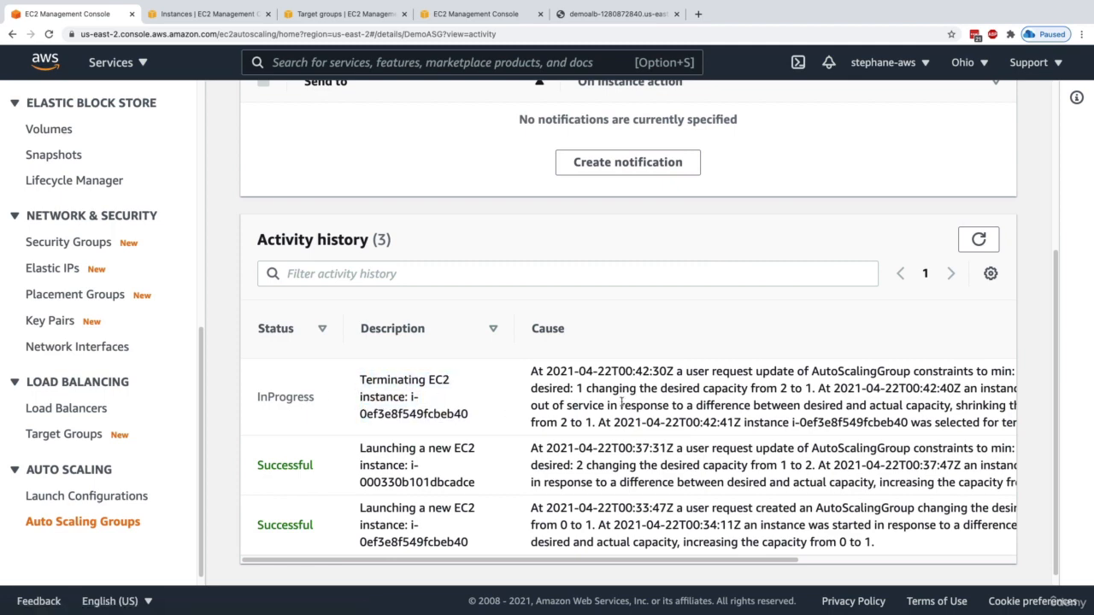
triple_click(622, 402)
left_click(597, 371)
scroll(630, 433, "up", 5)
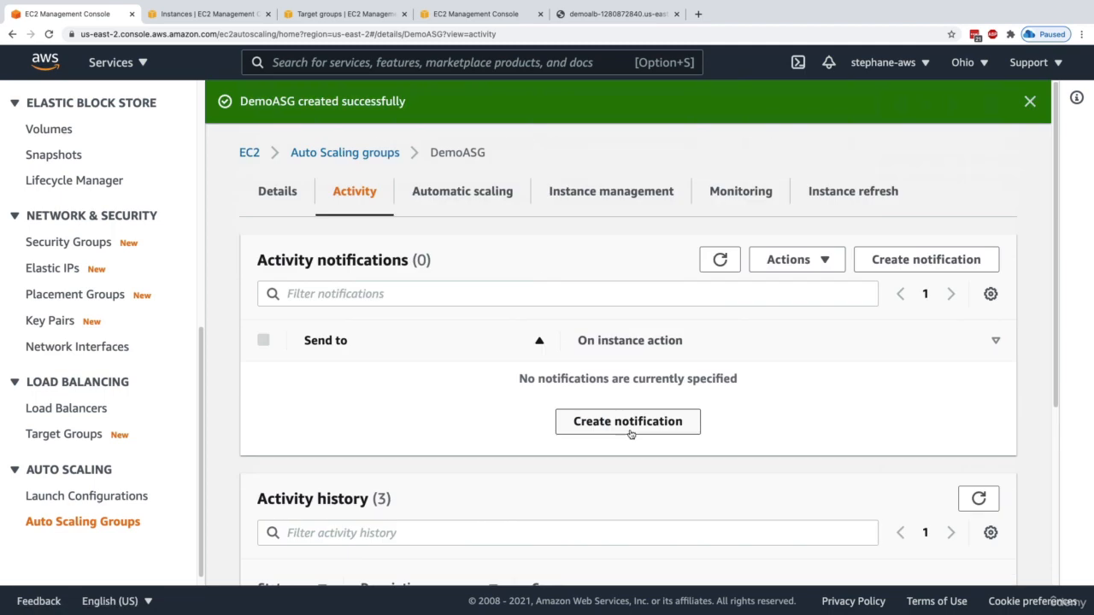
left_click(557, 195)
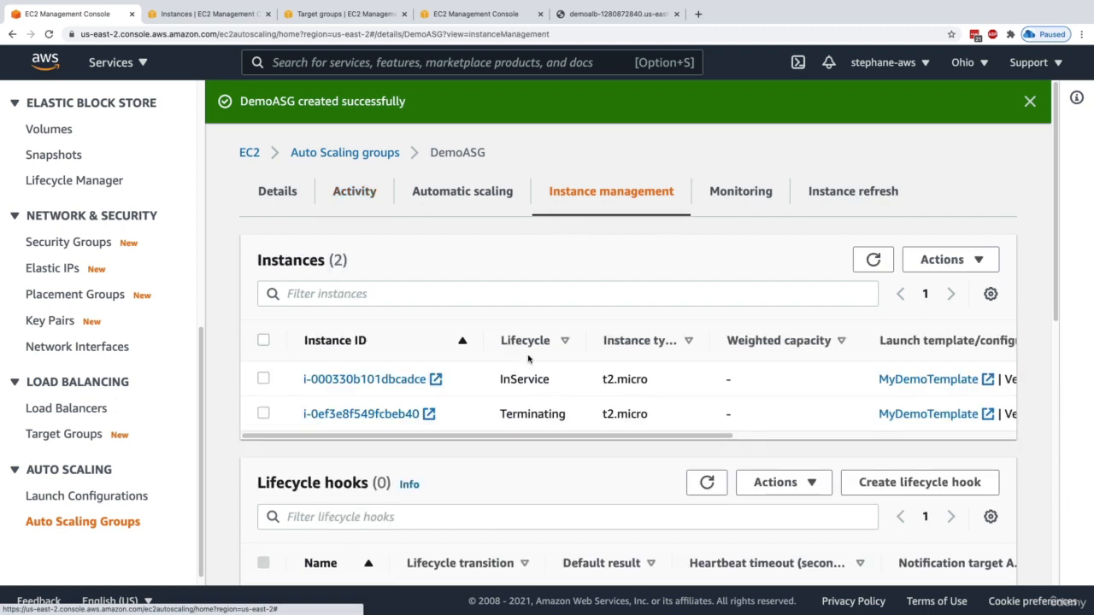